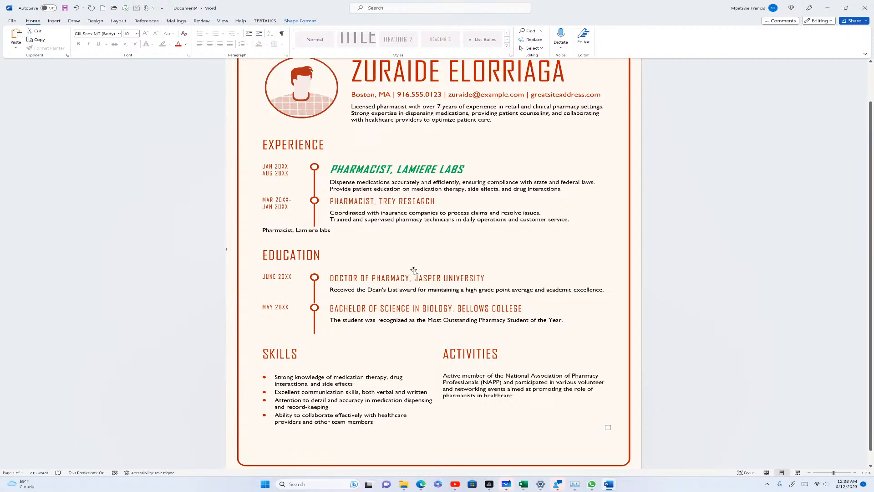
scroll(433, 263, down, 1)
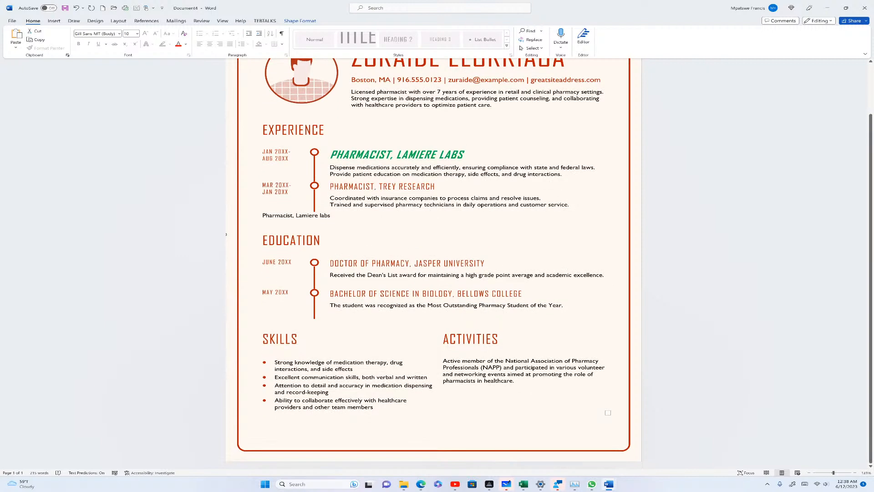
click(415, 155)
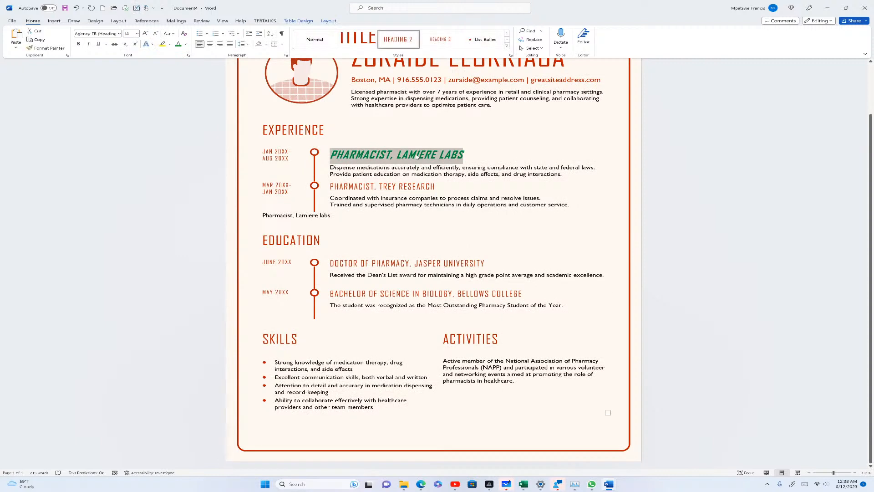
click(46, 48)
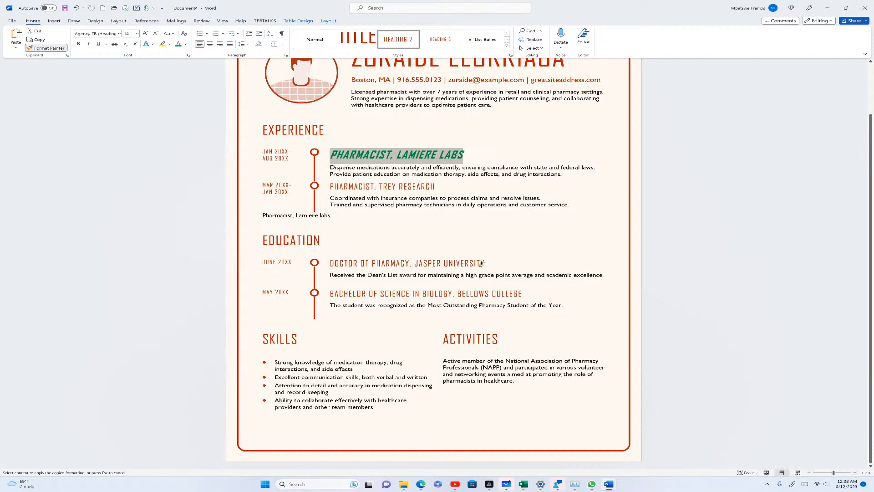
drag(485, 264, 441, 268)
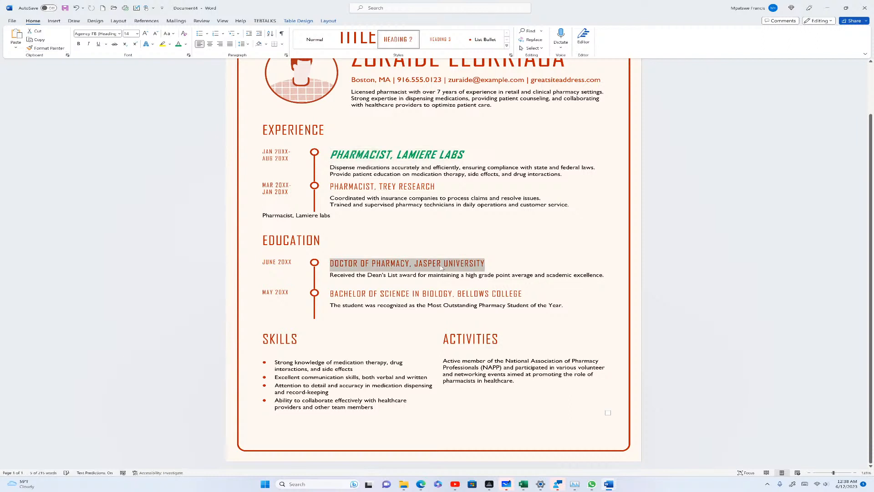
click(389, 279)
triple_click(393, 269)
triple_click(396, 155)
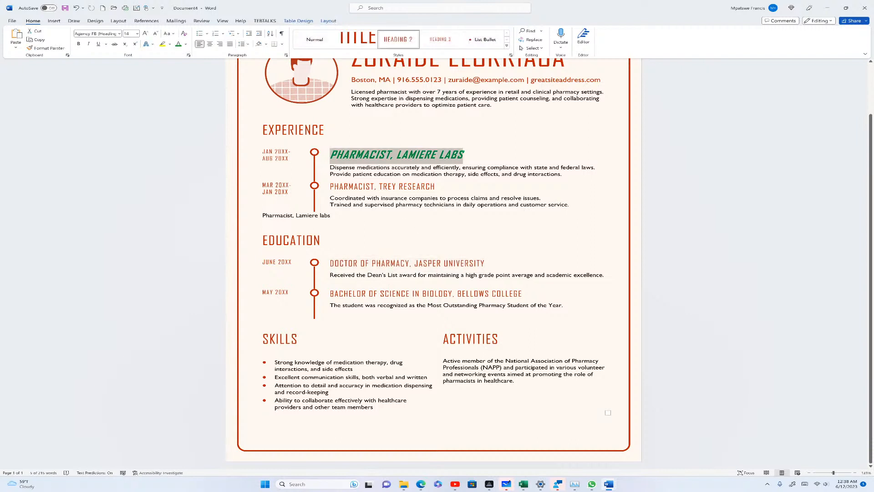
click(49, 48)
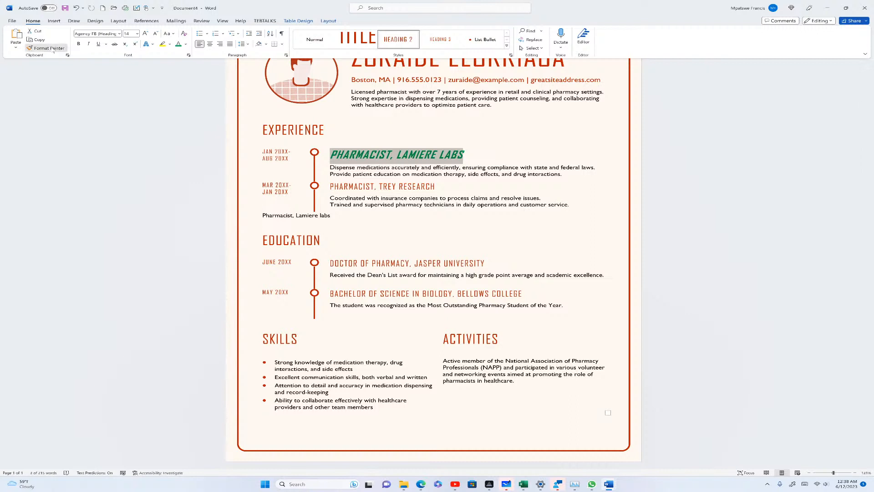
drag(564, 306, 474, 304)
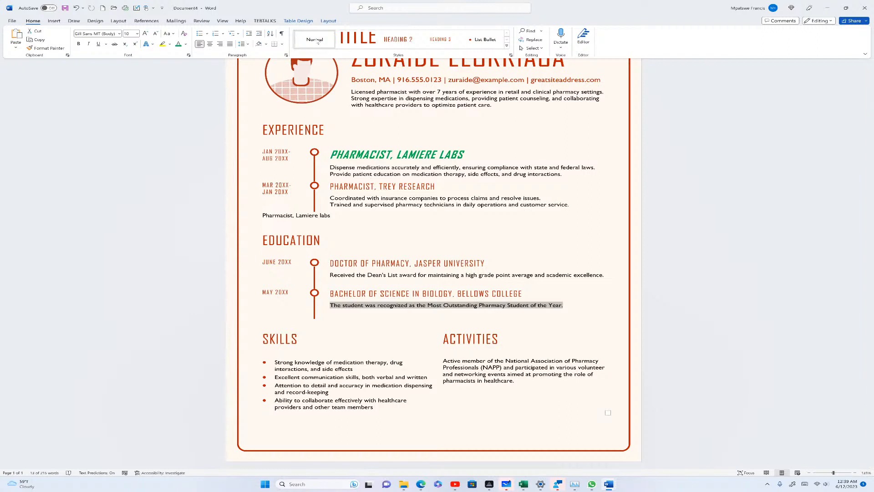
click(350, 328)
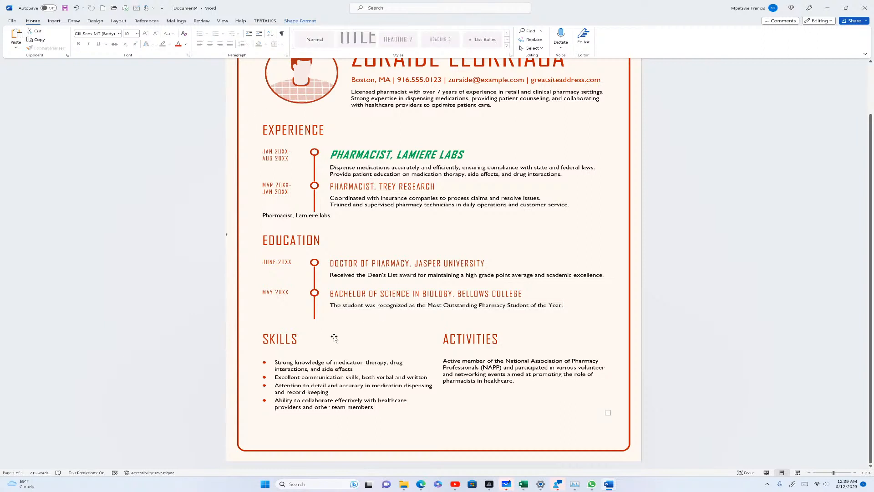
scroll(334, 338, up, 2)
Create a new blank document and paste the 'Pharmacist, Lamiere labs' line into it
click(12, 21)
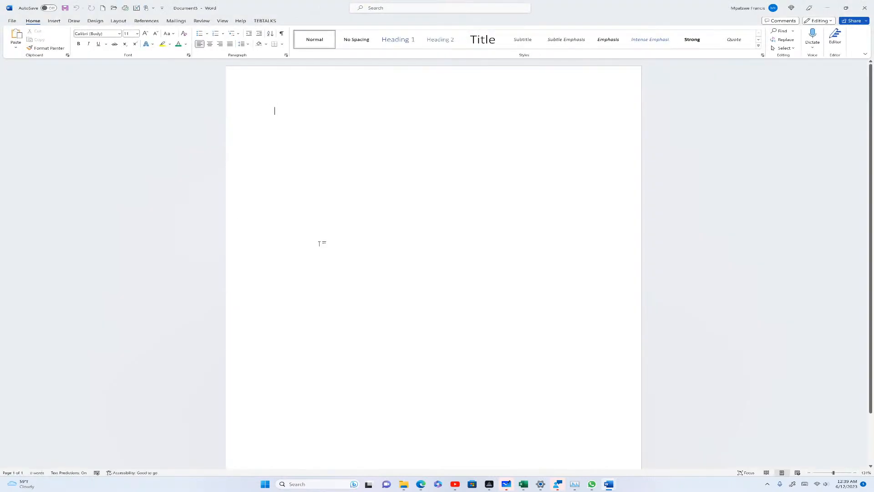
right_click(273, 130)
click(292, 176)
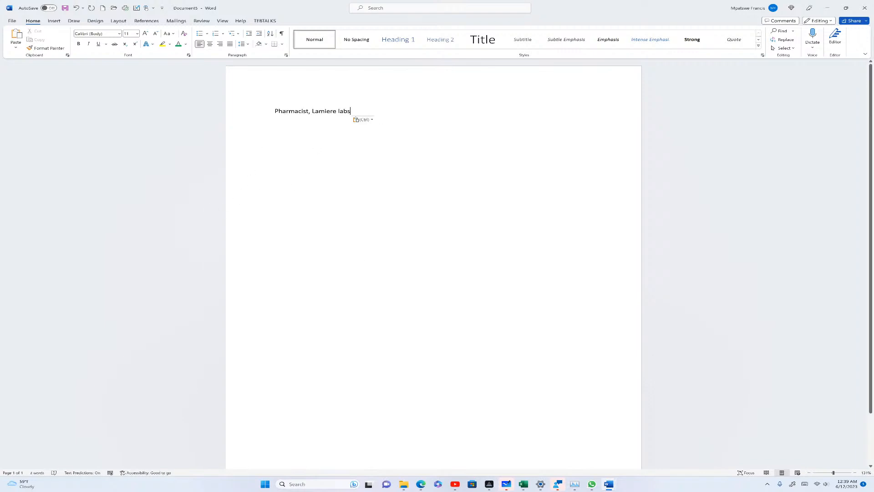
Select the pasted line and try Change Case options such as UPPERCASE on it
key(ctrl+a)
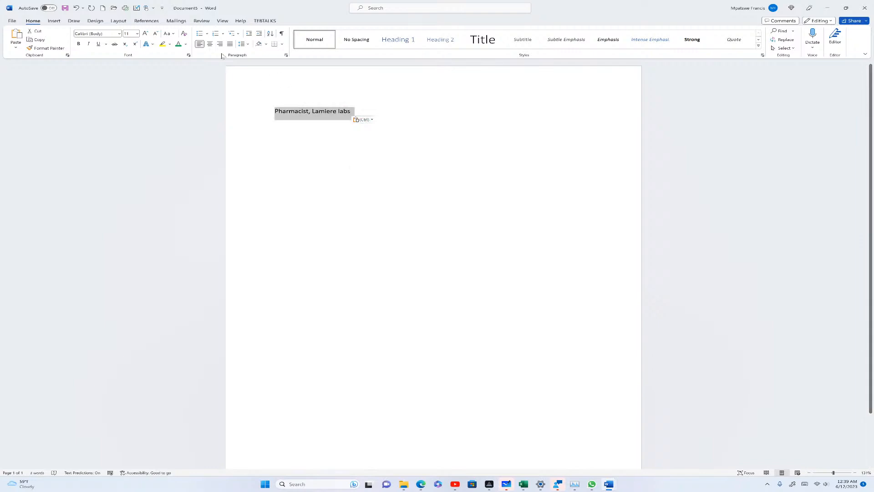
click(166, 34)
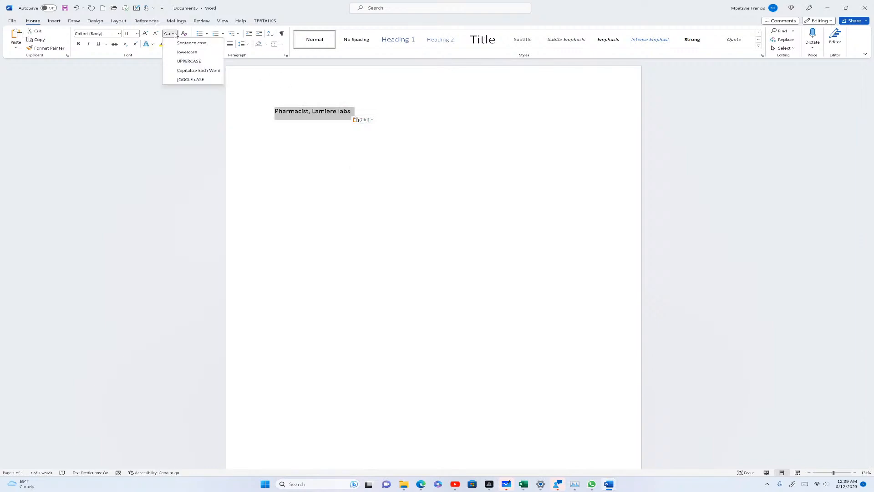
click(199, 61)
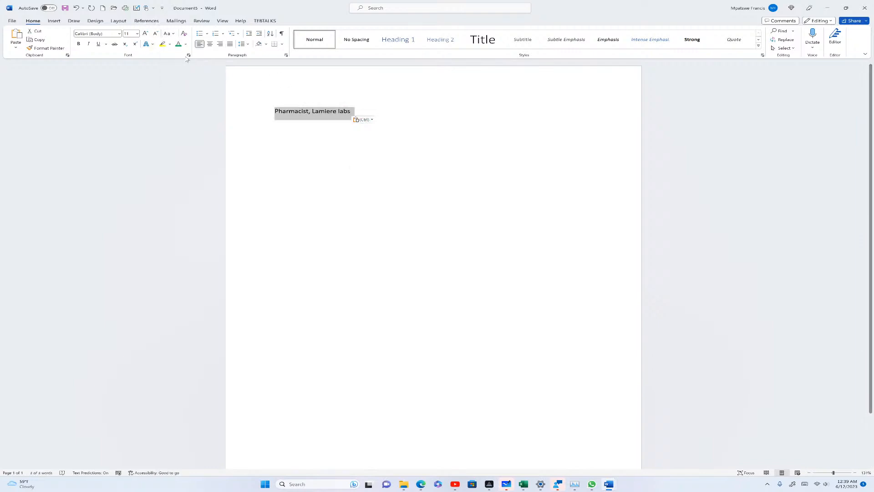
click(167, 33)
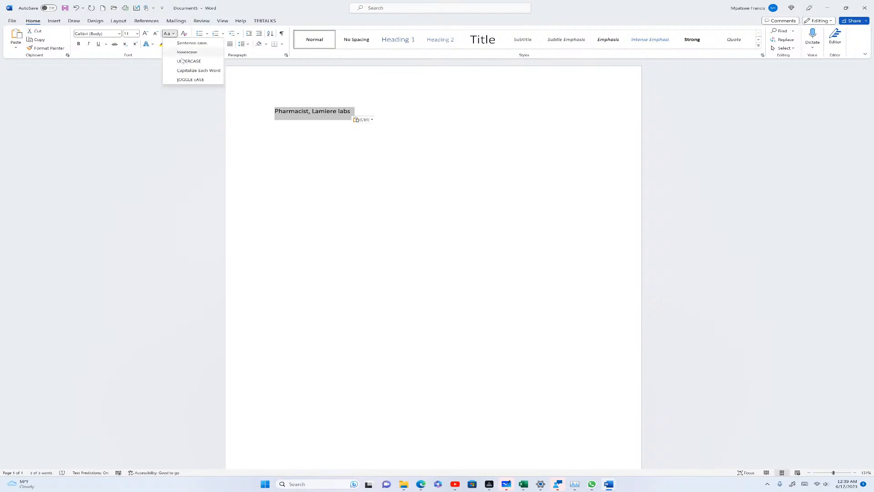
click(184, 62)
click(412, 183)
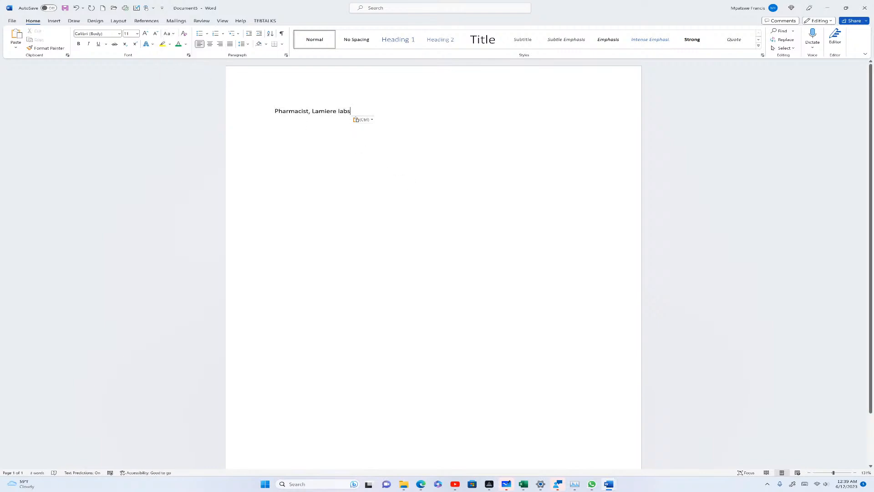
triple_click(287, 113)
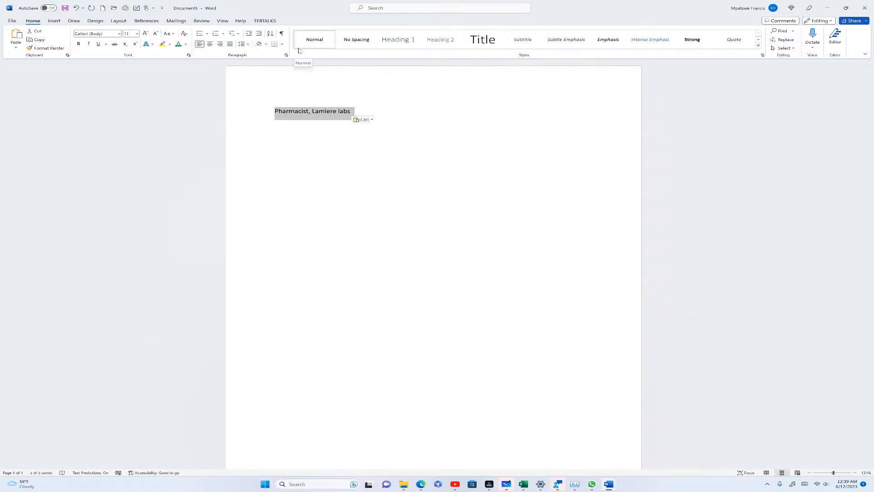
click(175, 33)
click(188, 61)
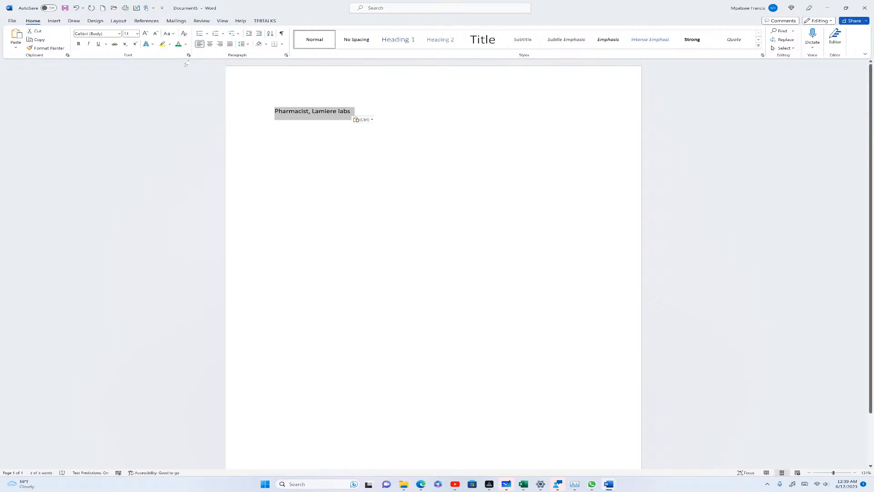
click(496, 191)
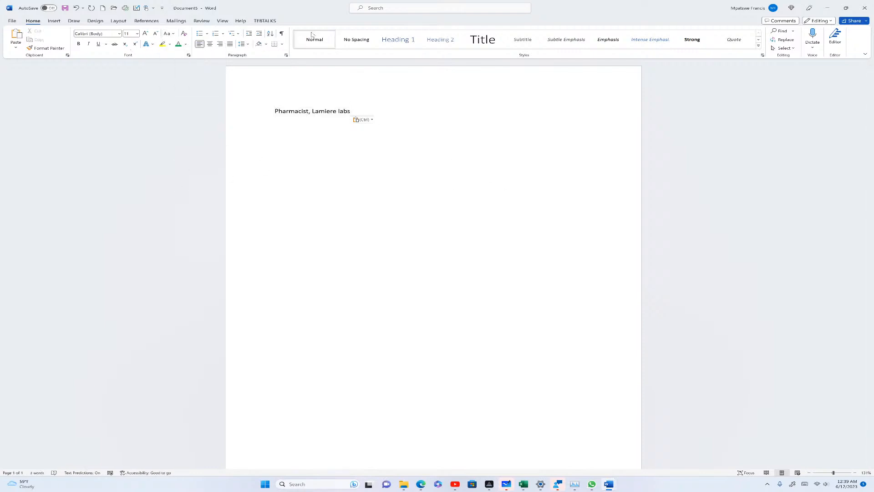
Select the whole line and grow its font size step by step up to 80
key(ctrl+a)
key(ctrl+c)
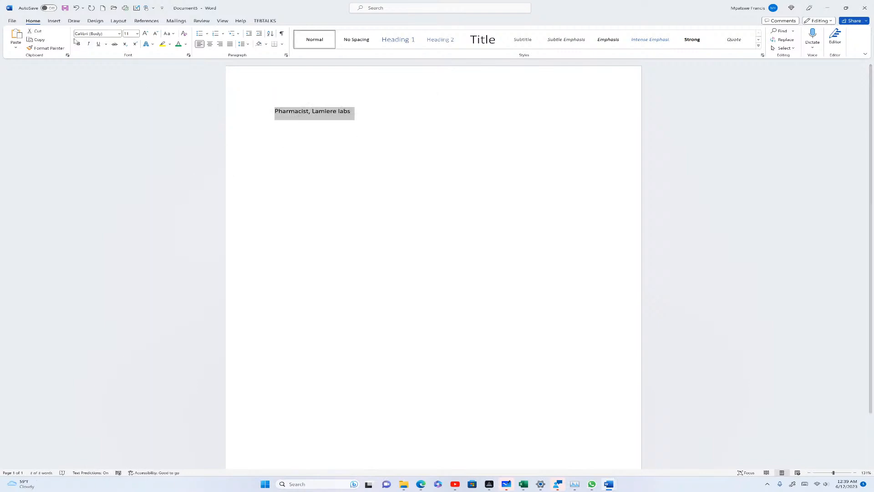
click(149, 35)
click(150, 35)
click(149, 36)
click(149, 35)
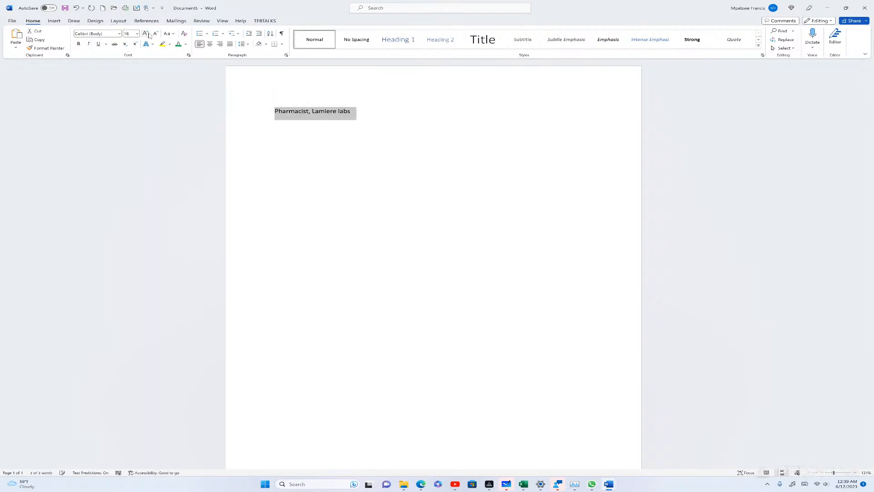
click(149, 35)
click(150, 35)
click(149, 35)
click(150, 36)
click(149, 36)
click(150, 36)
click(149, 36)
click(149, 36)
click(149, 36)
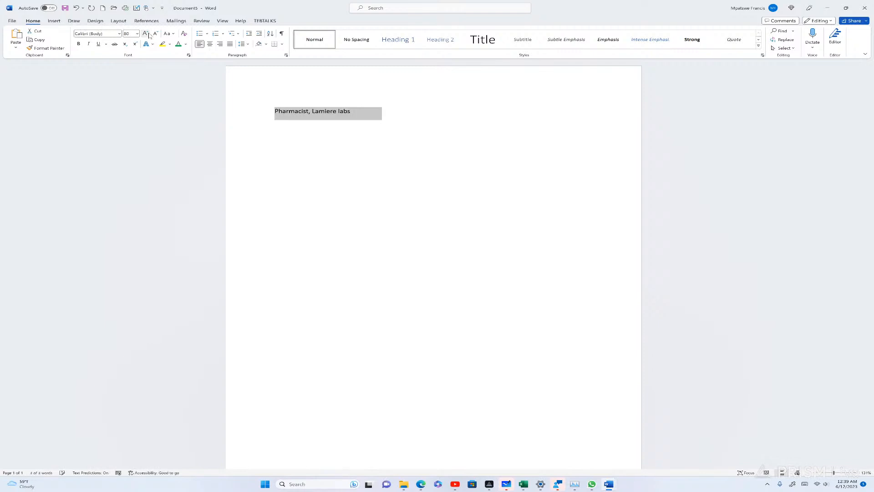
Glance at the View options, then place the cursor after 'labs'
click(224, 20)
click(33, 21)
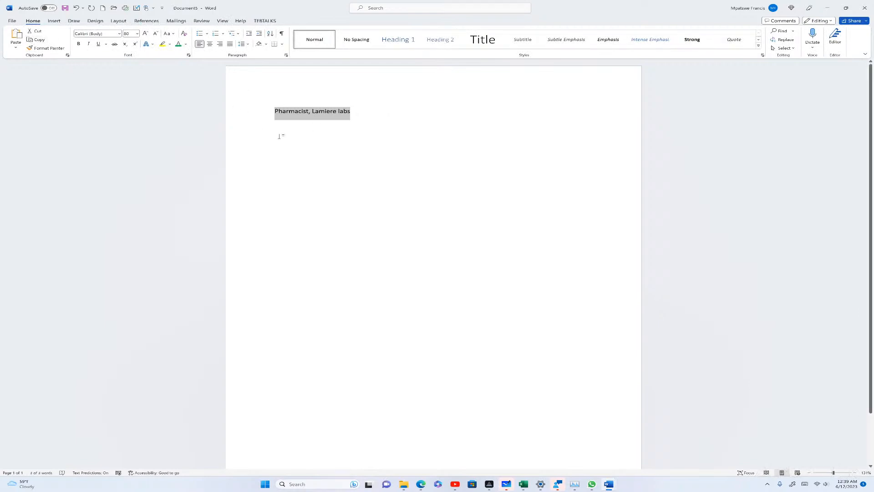
click(351, 111)
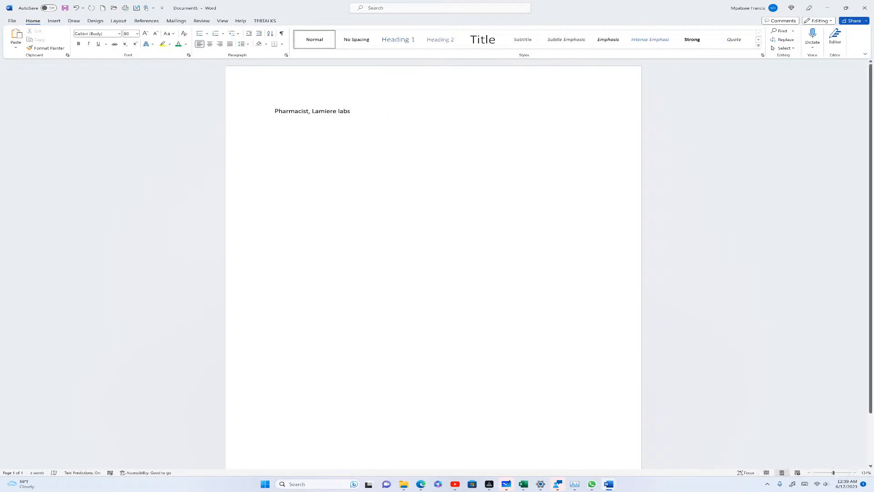
key(Return)
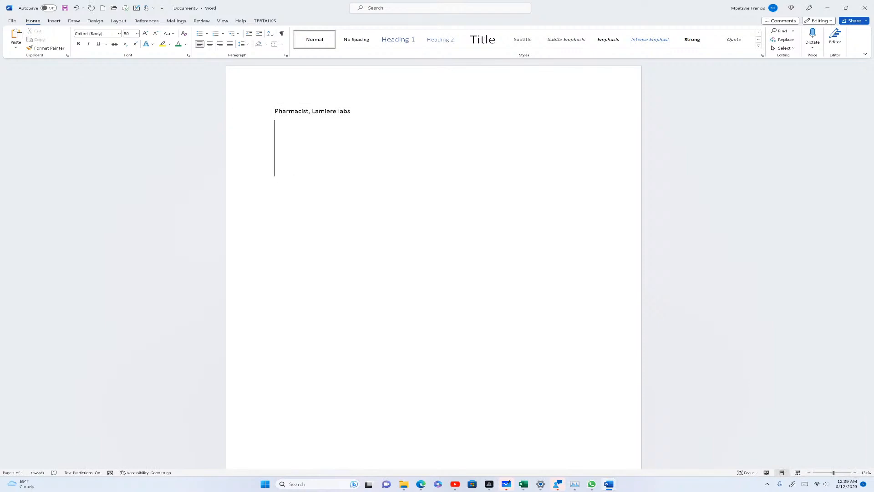
key(ctrl+v)
key(Tab)
key(ctrl+v)
key(Tab)
key(ctrl+v)
key(Tab)
key(ctrl+v)
key(Tab)
key(ctrl+v)
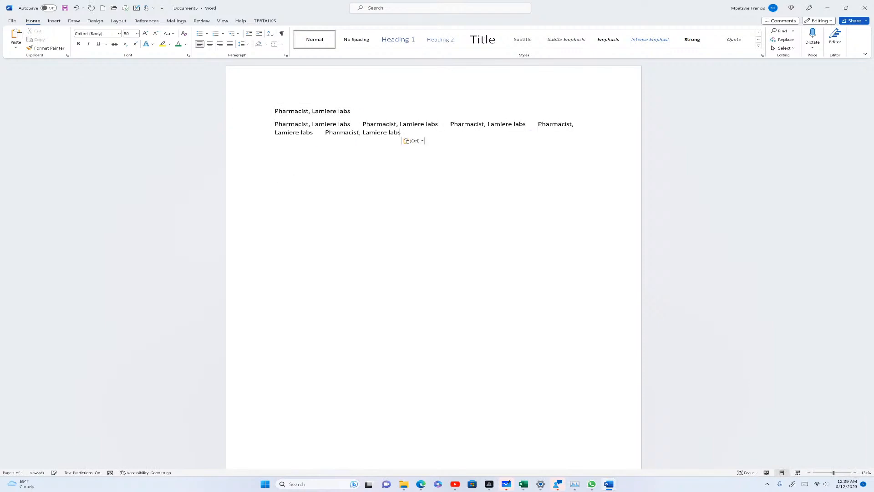
key(Tab)
key(ctrl+v)
key(Tab)
key(ctrl+v)
key(Tab)
key(ctrl+v)
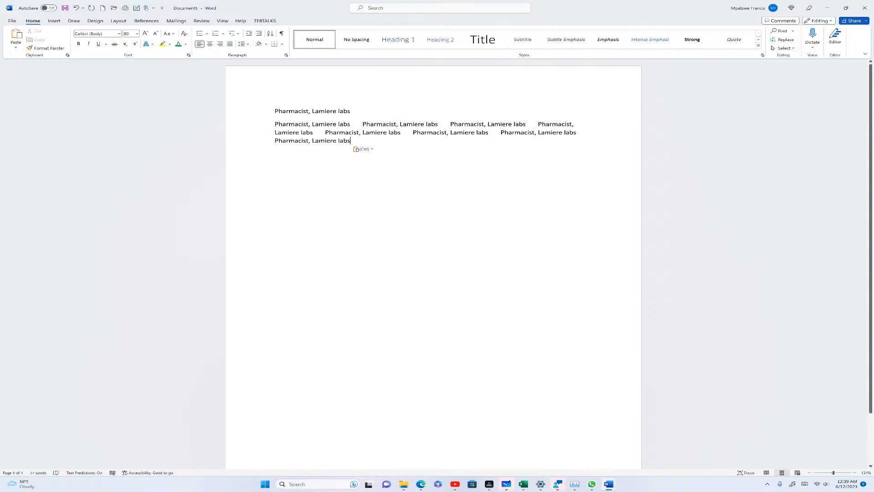
key(Return)
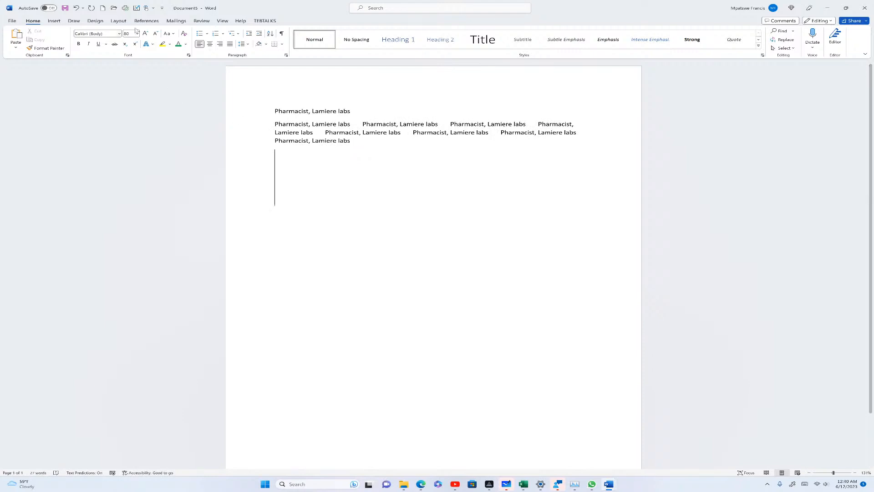
drag(351, 111, 274, 112)
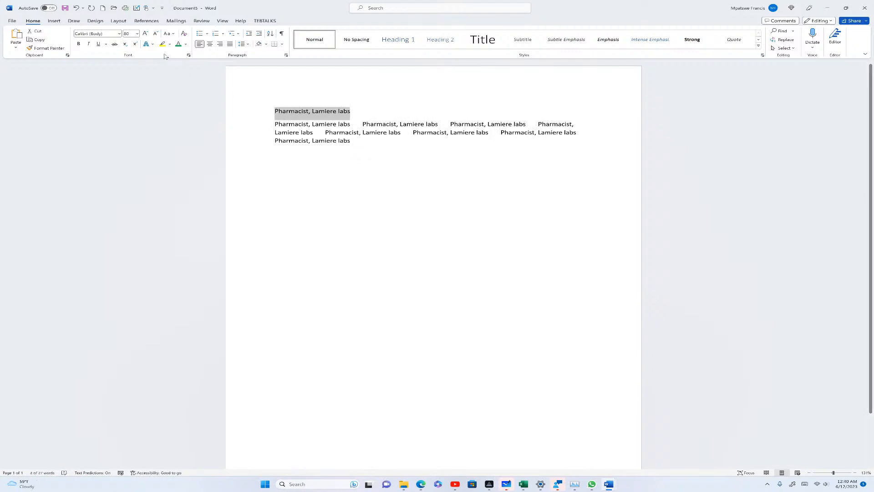
click(177, 45)
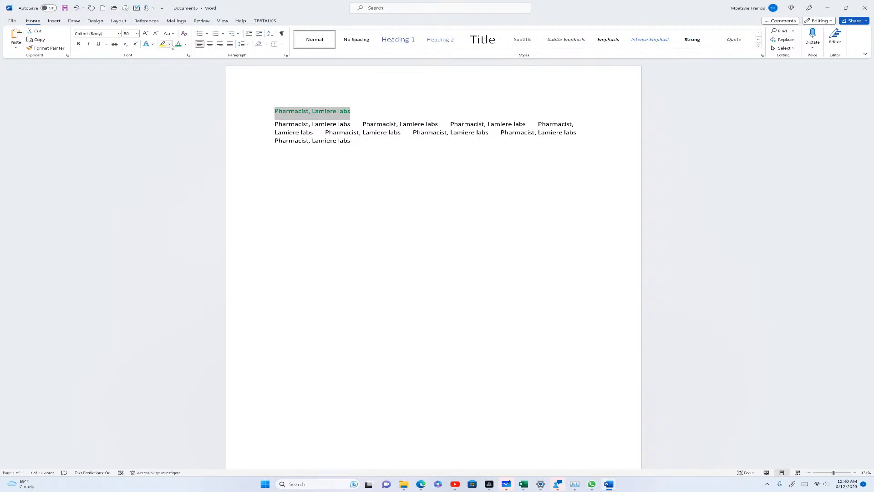
click(170, 45)
click(164, 54)
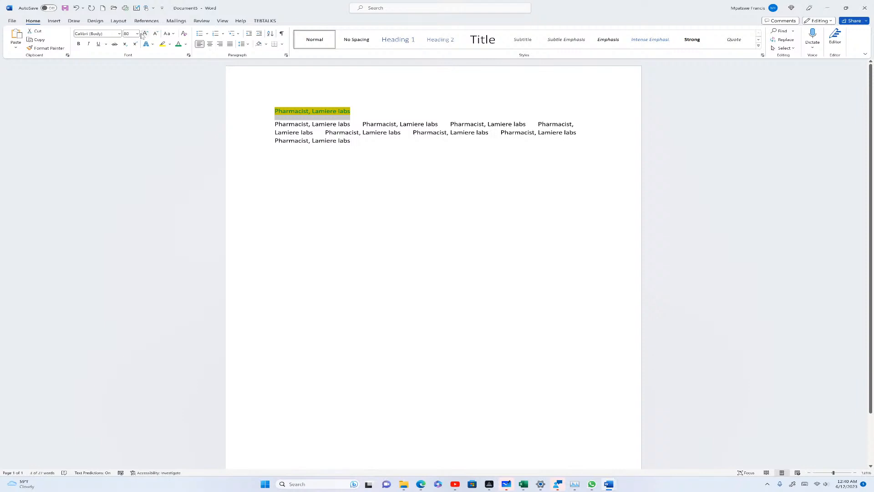
click(276, 178)
drag(351, 112, 351, 141)
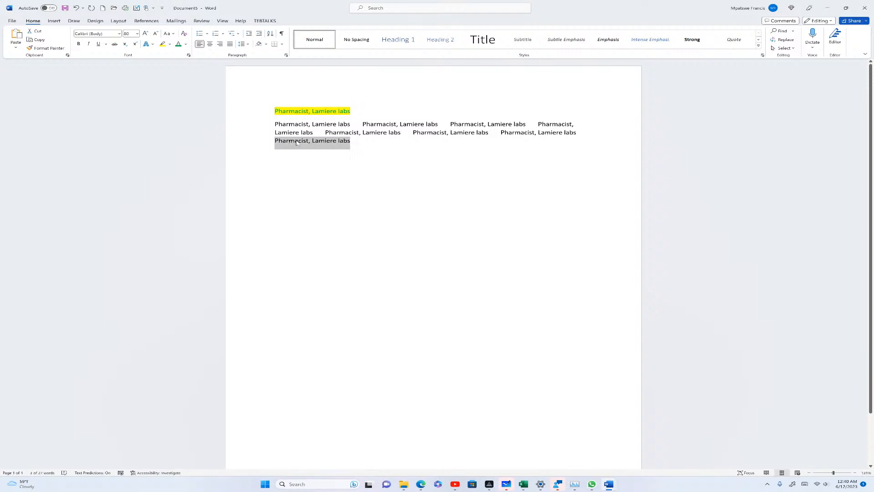
click(276, 178)
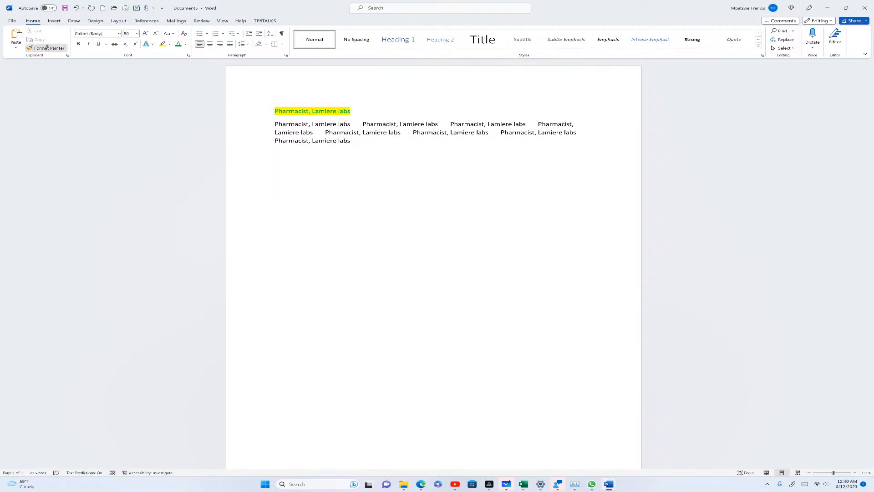
Ink an underline beneath 'Lamiere labs', then close Document5 without saving
click(74, 20)
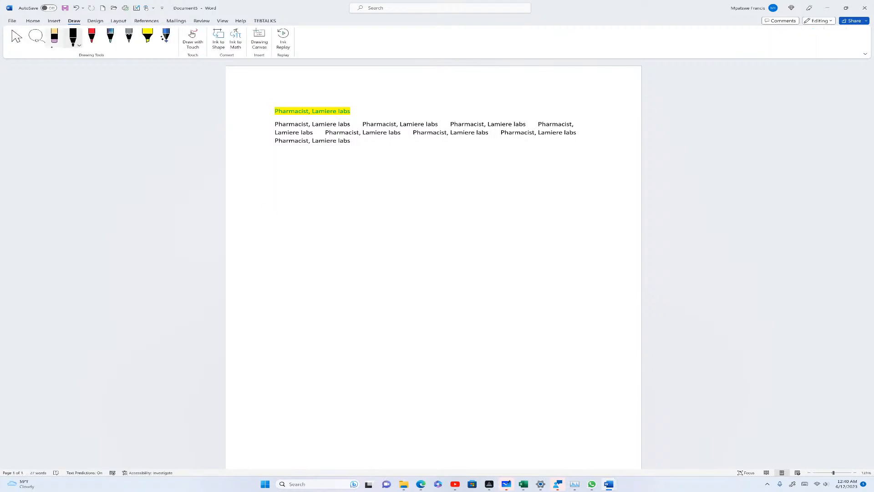
drag(352, 112, 315, 114)
click(865, 8)
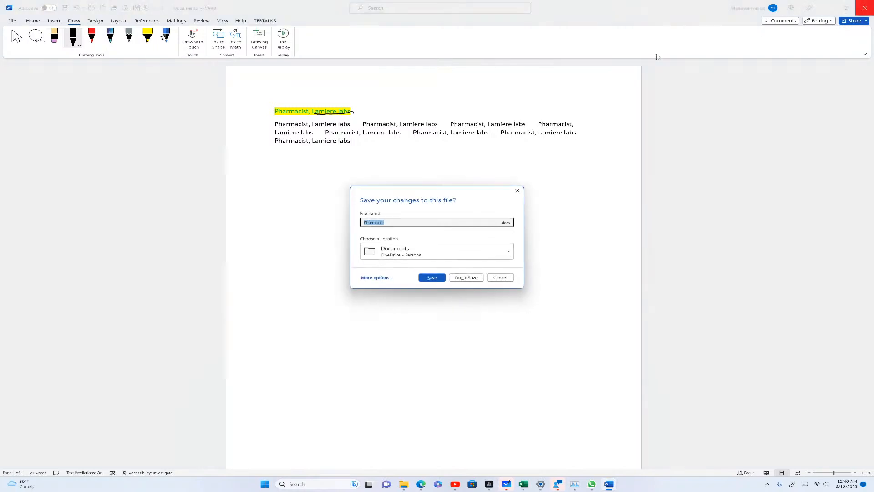
click(466, 278)
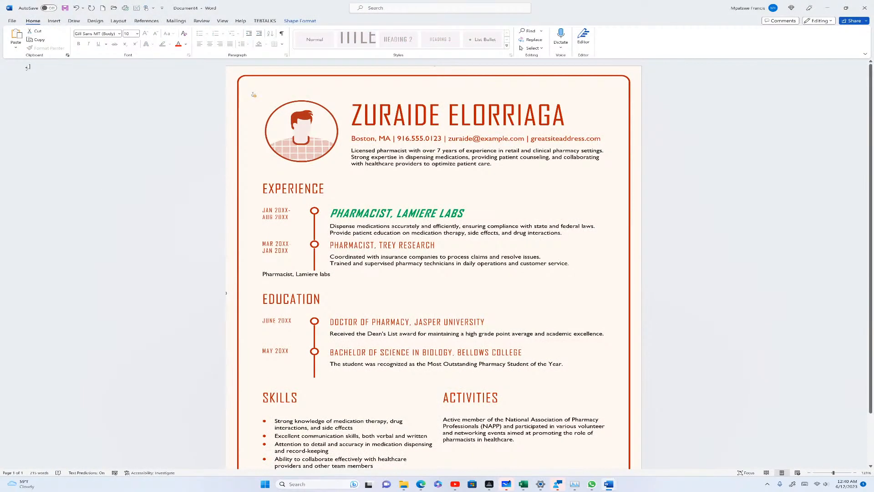
Create a new blank document and type 'HBDGSHGBLIKJBDFSGKJHFBG'
click(12, 21)
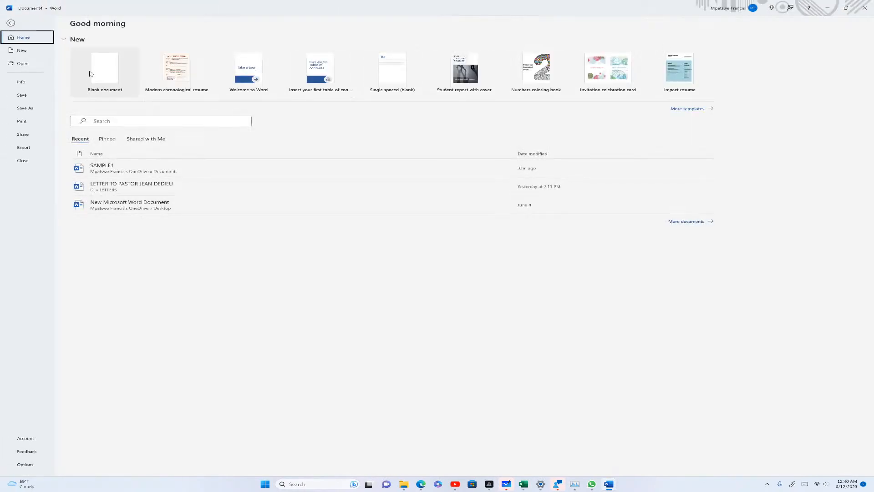
click(113, 68)
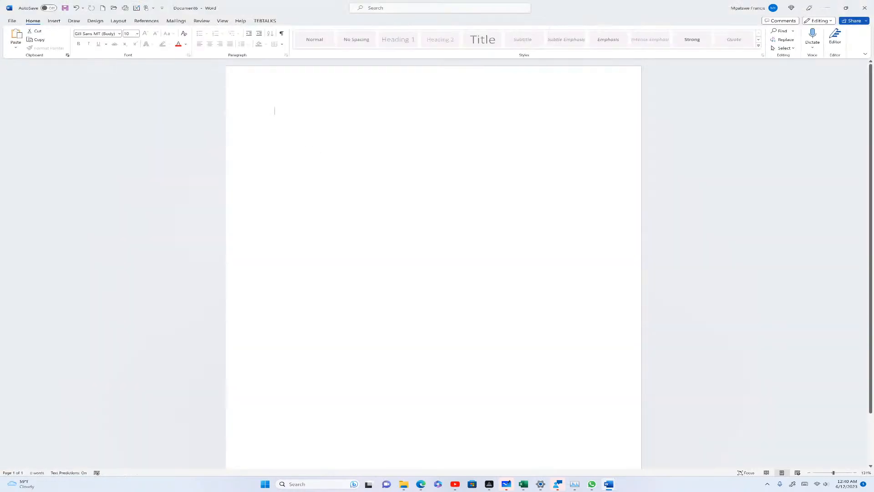
text(HBDGSHGBLIKJBDFSGKJHFBG)
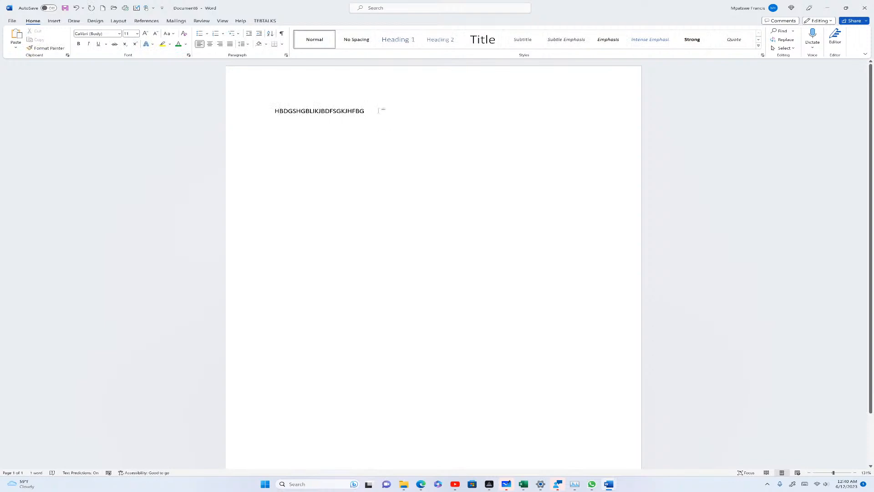
Select the typed capitals and enlarge them to 20 pt with three Grow Font steps
drag(378, 111, 272, 111)
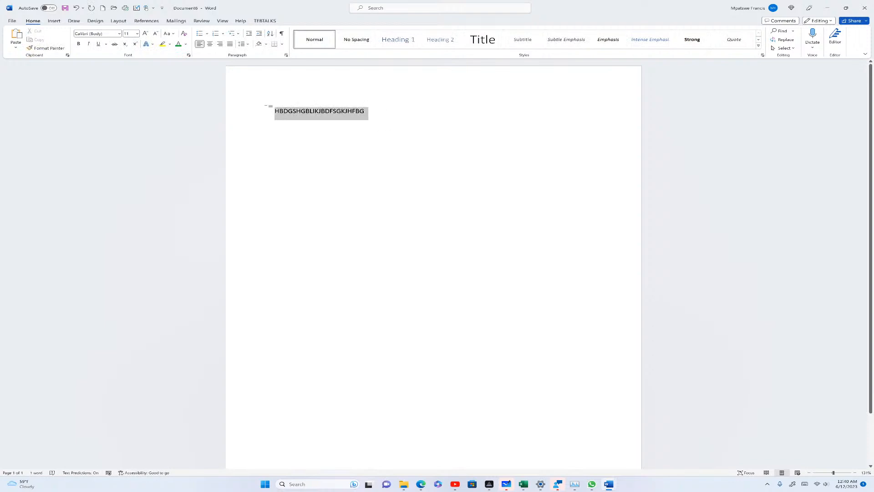
click(143, 34)
click(143, 34)
click(143, 34)
click(143, 34)
click(143, 34)
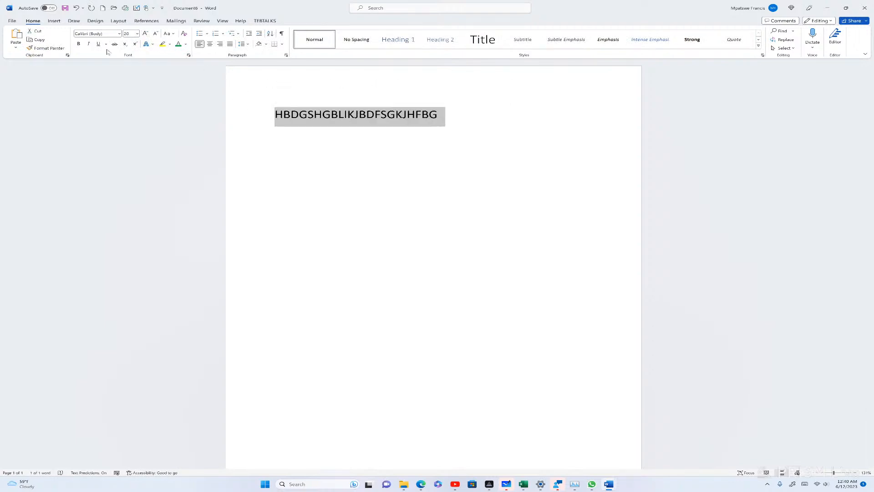
Make the selected capitals line green and bold
click(177, 47)
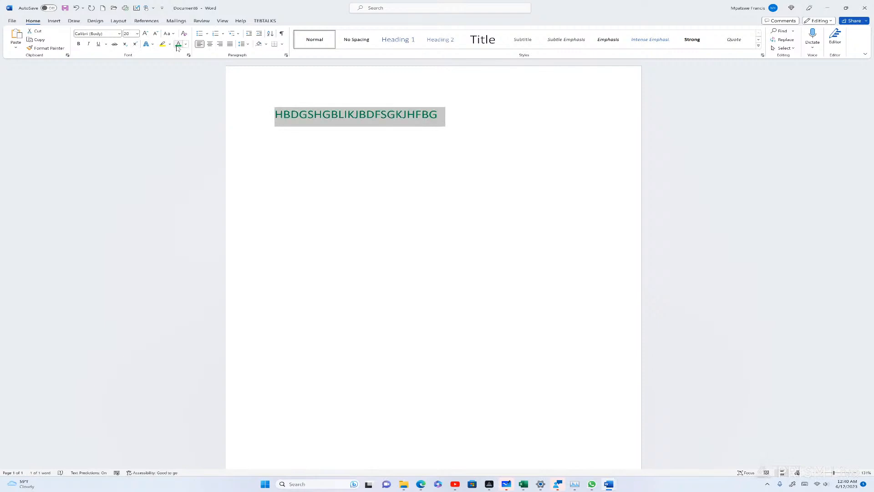
click(81, 45)
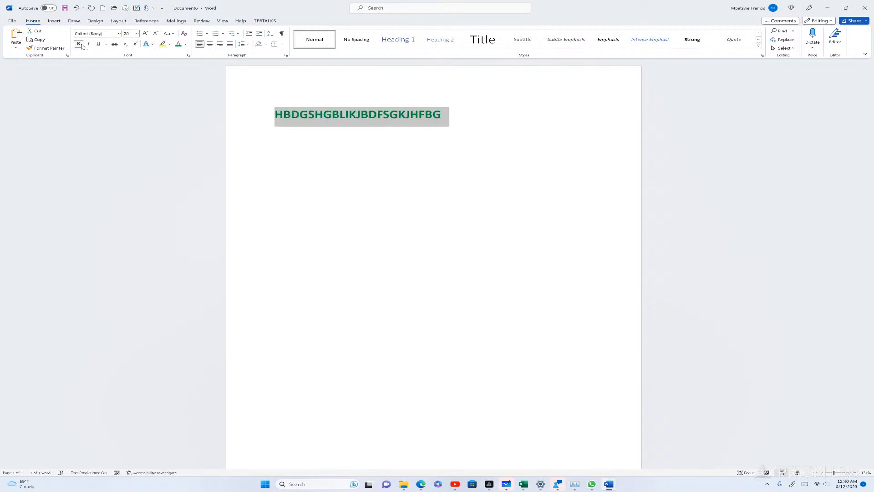
click(330, 211)
Type a second line 'HGBASDFGHBDVUHBJBHVCSZJ' lower on the page
click(276, 208)
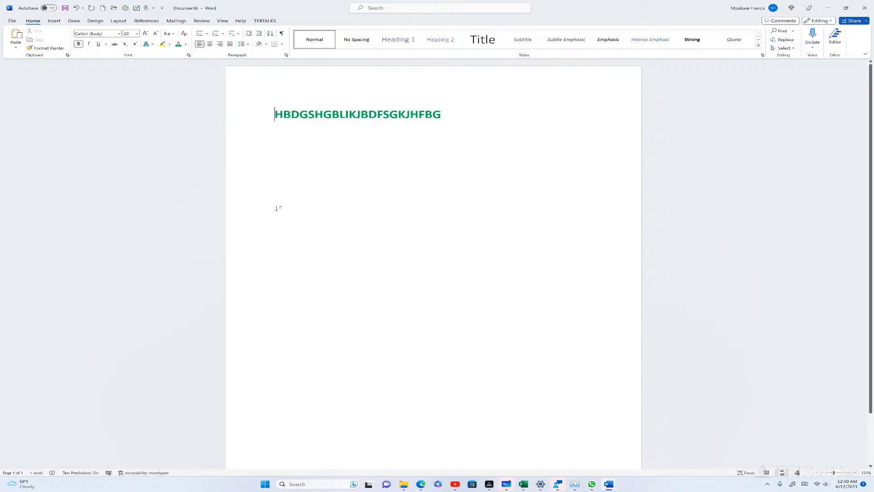
click(276, 208)
text(HGBASDFGHBDVUH)
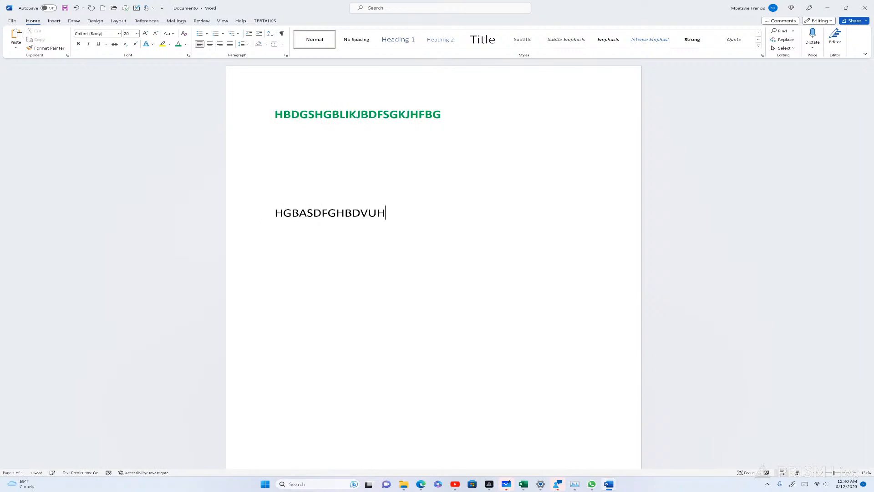
text(BJBHVCSZJ)
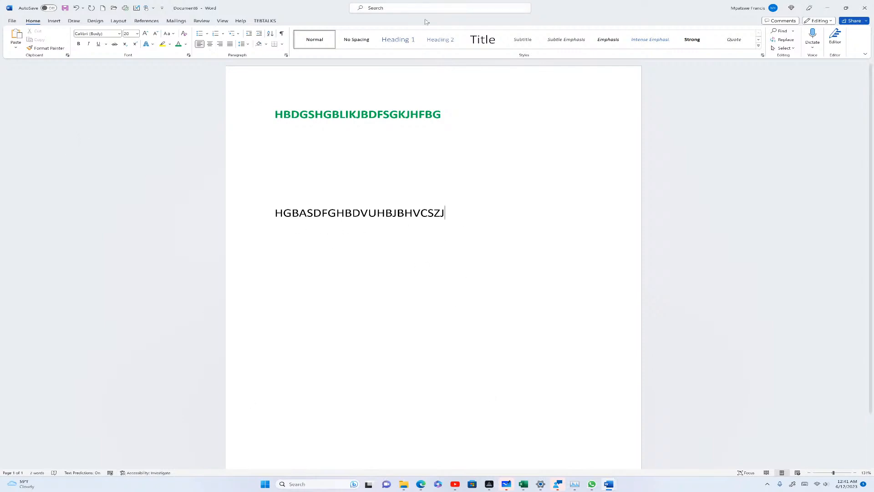
Copy the first line's green bold formatting onto 'HGBASDFGHBDVUHBJBHVCSZJ' with Format Painter
drag(449, 115, 274, 115)
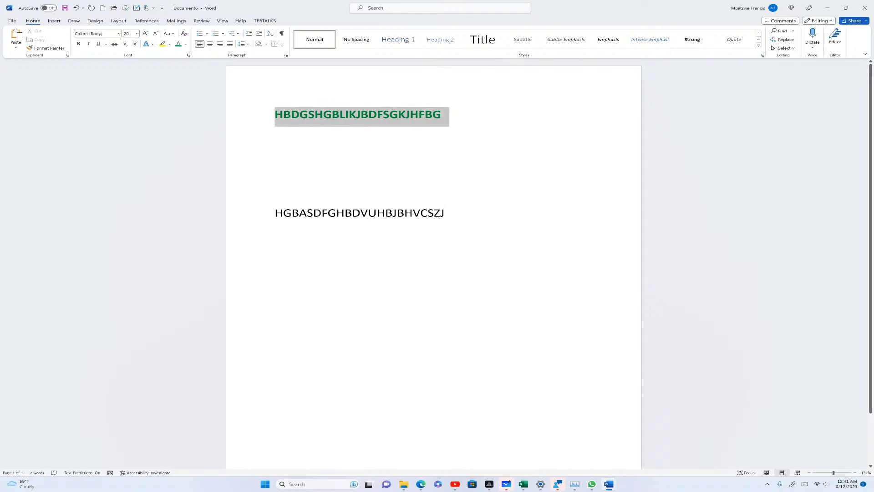
click(52, 49)
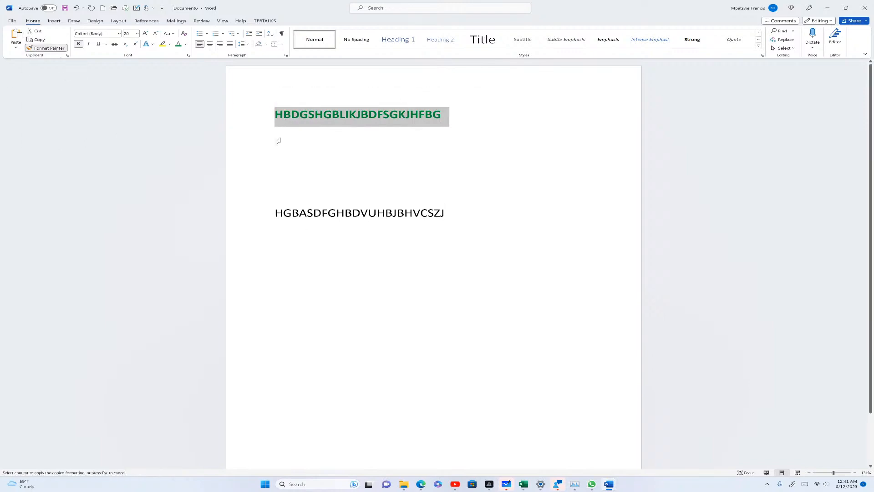
drag(445, 213, 299, 201)
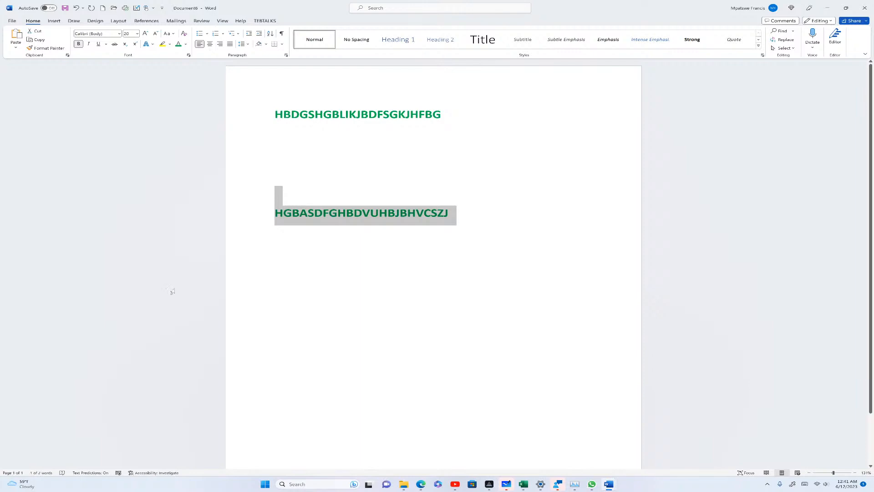
click(341, 202)
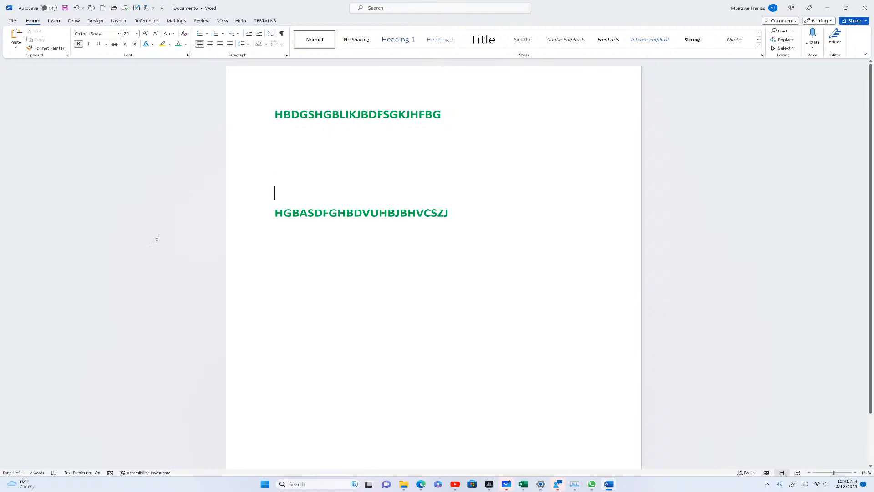
click(253, 116)
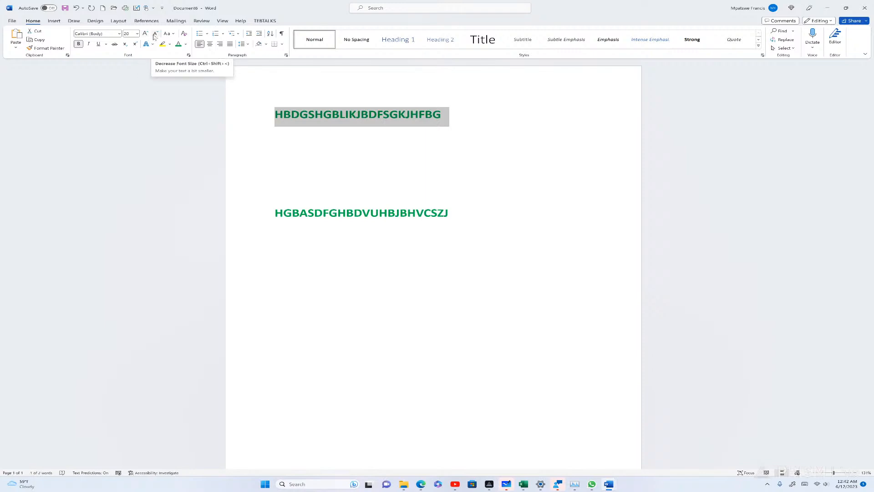
Shrink the first line to 12 pt, then enlarge it to 36 pt
click(154, 35)
click(155, 36)
click(155, 36)
click(156, 36)
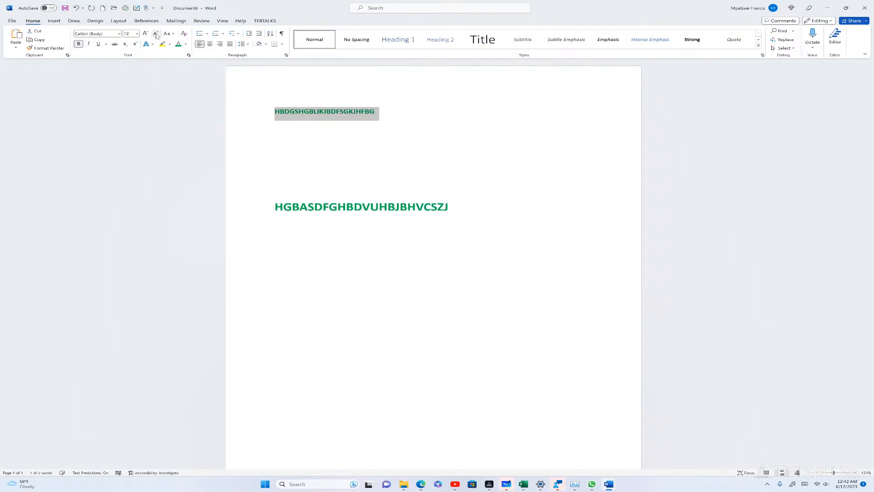
click(146, 36)
click(146, 36)
click(146, 36)
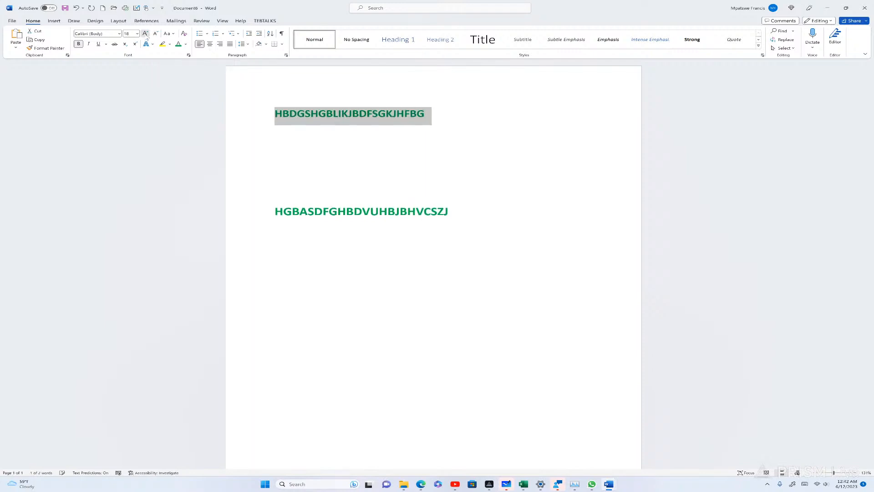
click(147, 36)
click(146, 36)
click(145, 34)
click(145, 33)
click(146, 34)
click(146, 34)
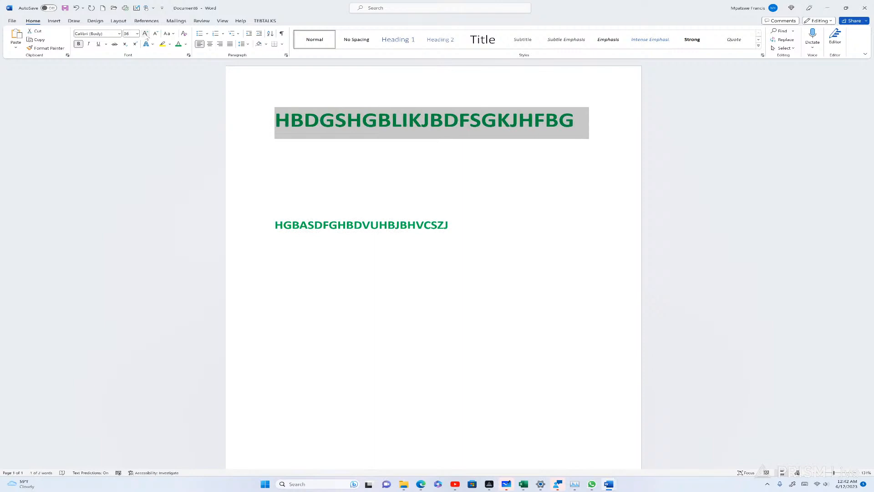
Cycle the line through lowercase, UPPERCASE and Capitalize Each Word, ending on tOGGLE cASE
click(172, 36)
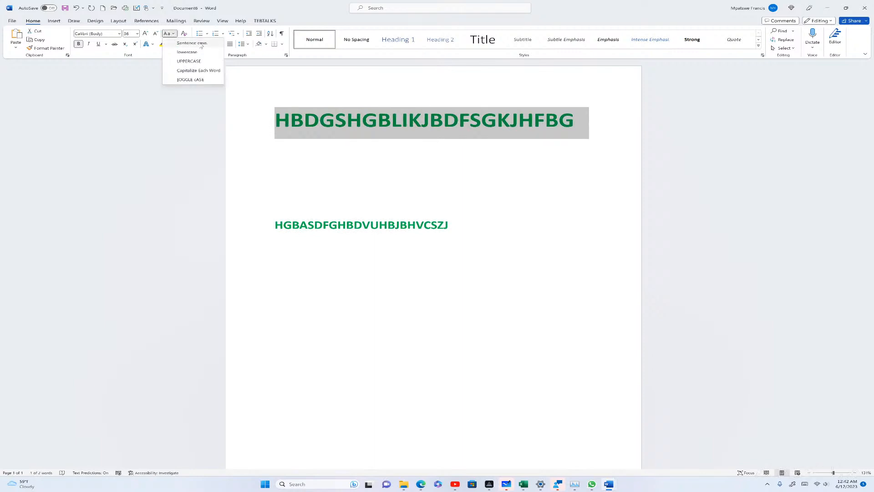
click(186, 52)
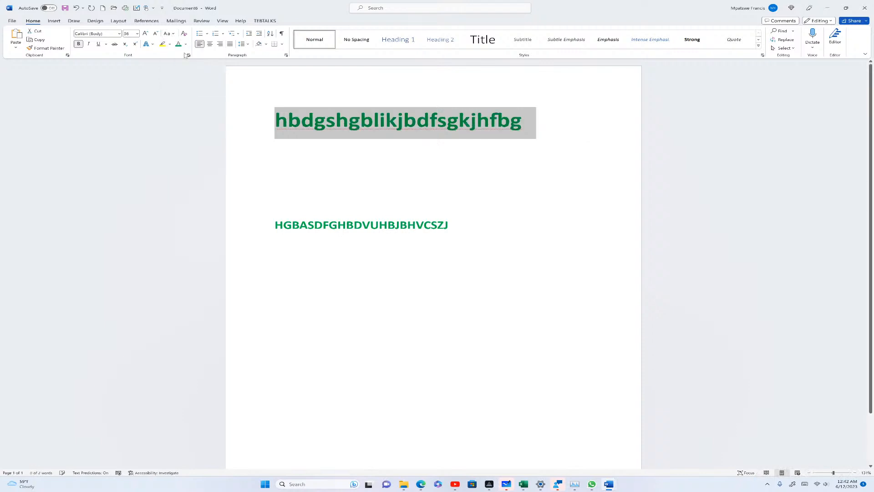
click(173, 35)
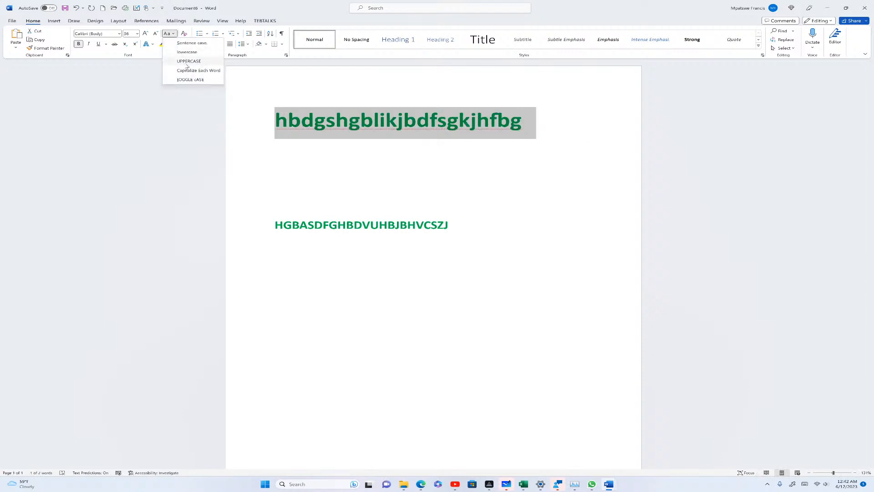
click(182, 61)
click(169, 34)
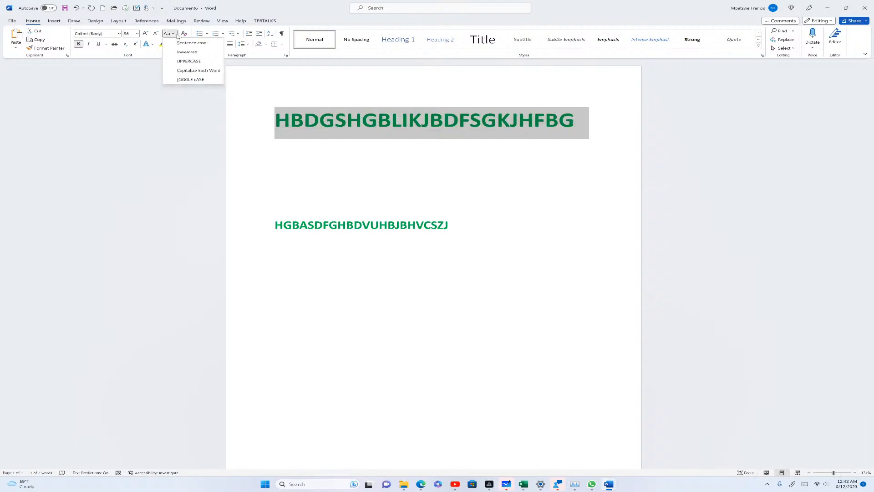
click(187, 71)
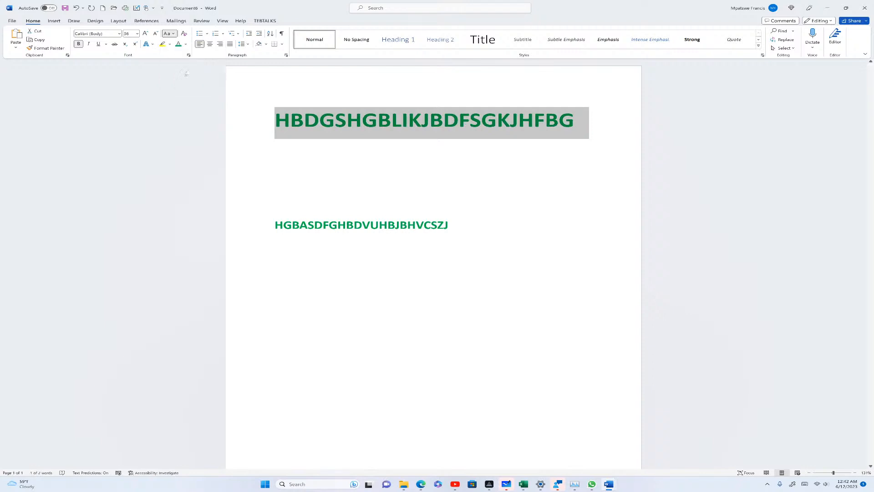
click(168, 34)
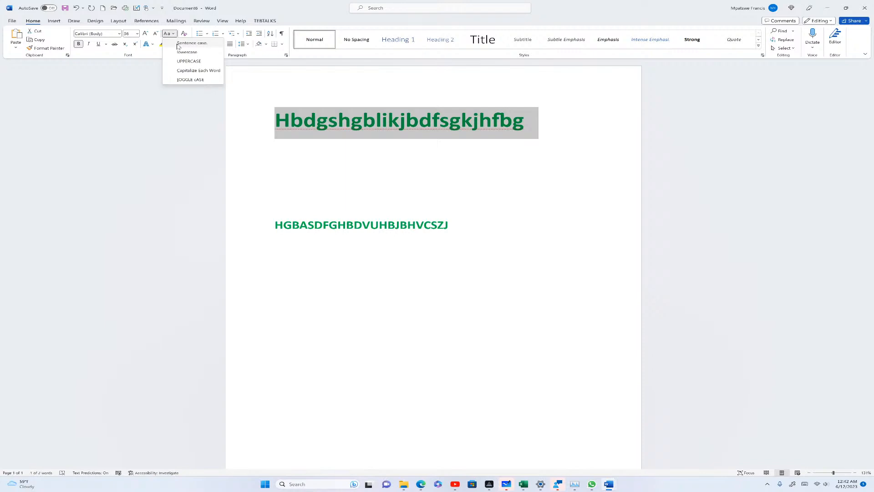
click(196, 80)
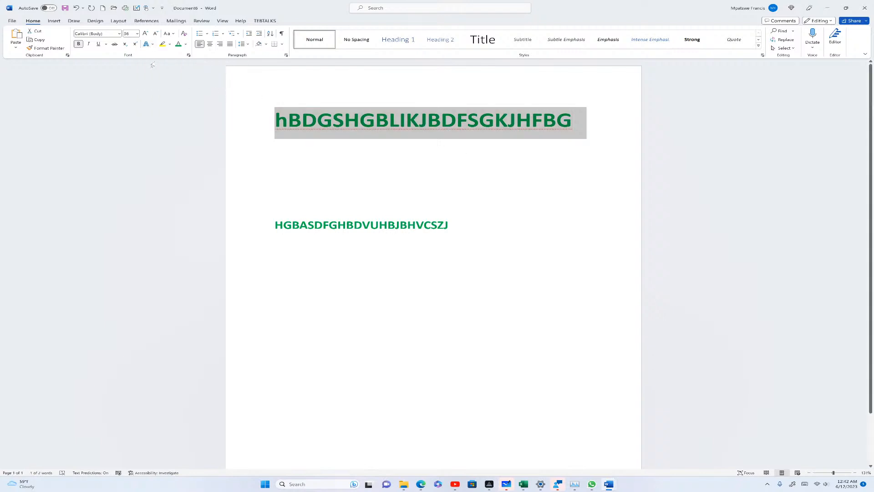
Apply a Reflection Variation text effect to the green heading 'hBDGSHGBLIKJBDFSGKJHFBG'
click(152, 43)
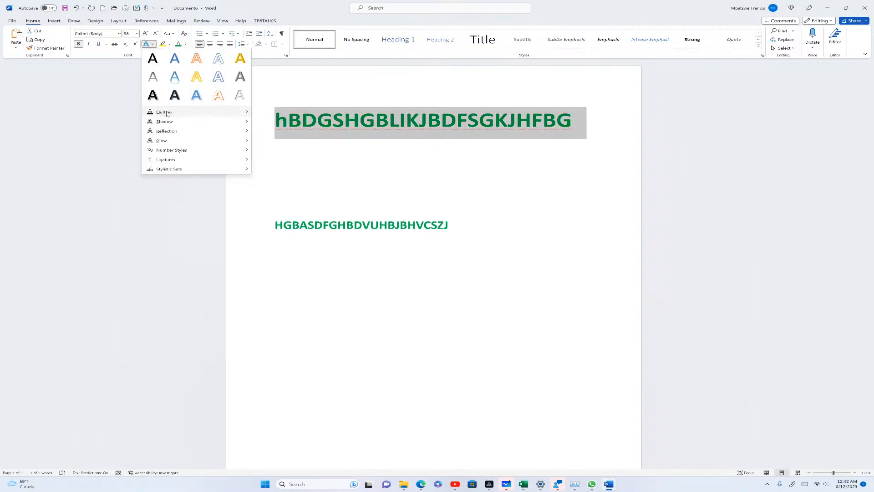
mouse_move(166, 132)
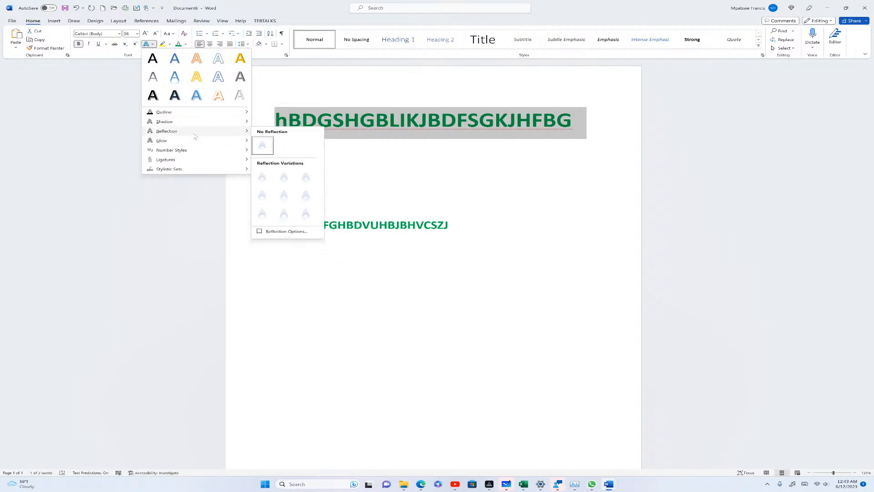
click(284, 177)
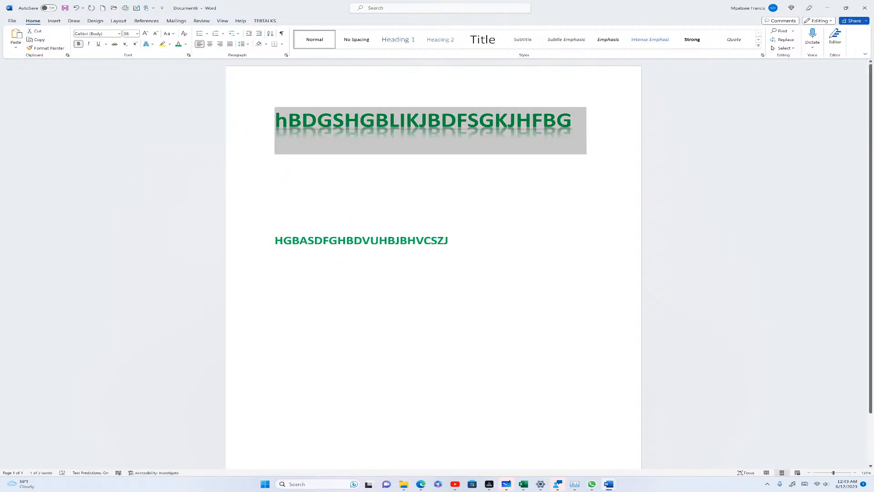
click(415, 175)
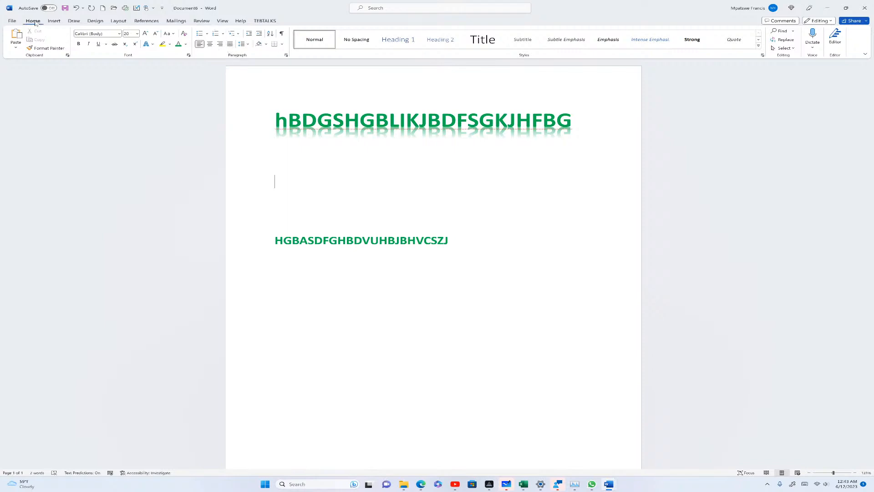
Delete all page text and type 'LIST OF TEACHERS IN TEBTALKS', correcting a stray Y
scroll(432, 264, down, 1)
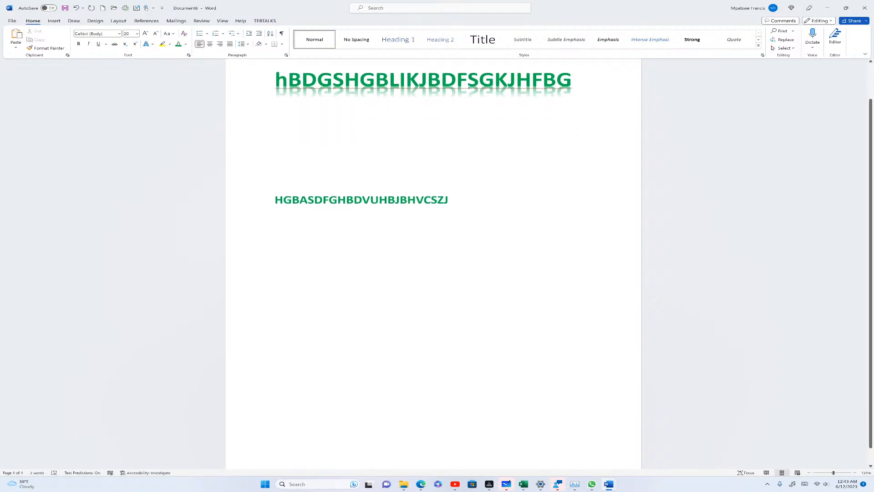
scroll(433, 264, up, 1)
key(ctrl+a)
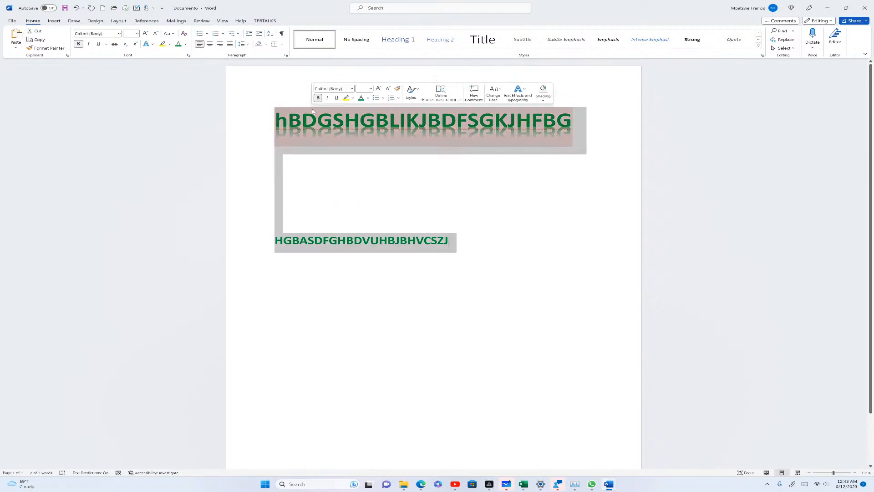
key(Delete)
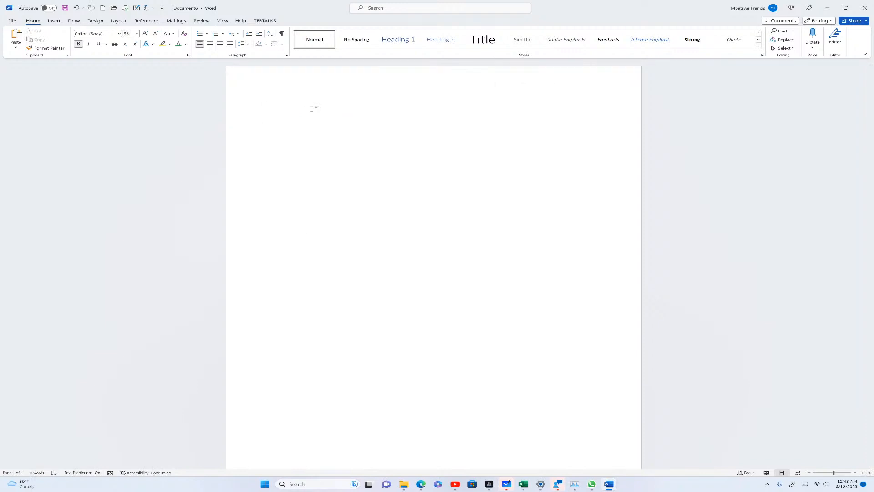
text(LIST O)
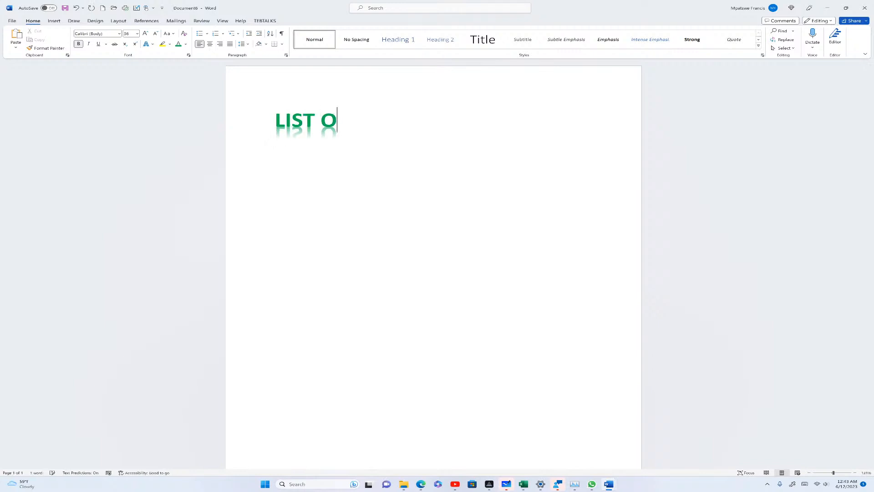
text(F Y)
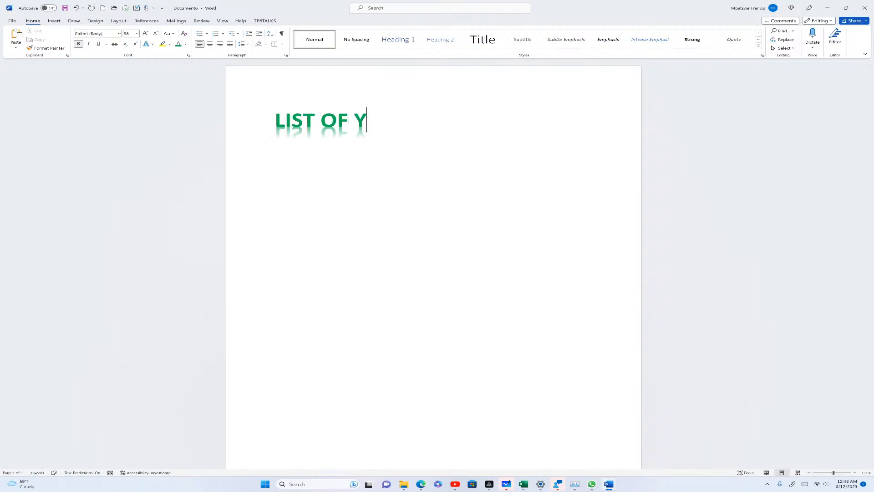
key(BackSpace)
text(TEA)
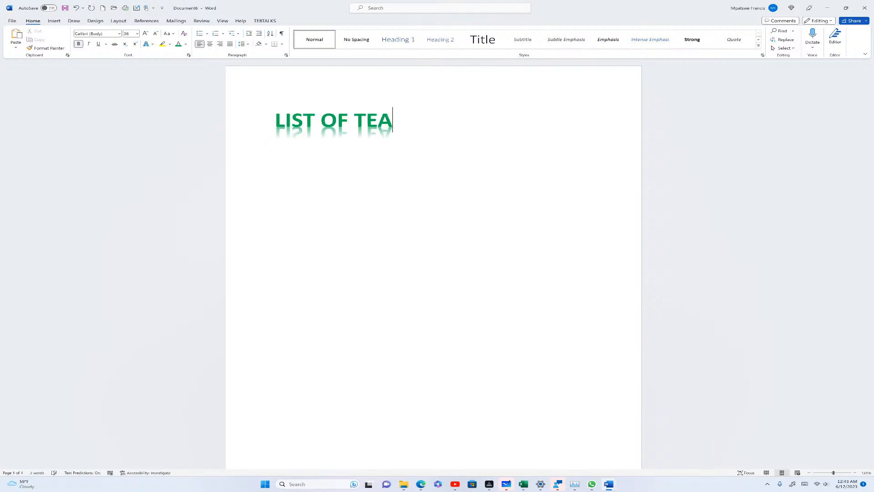
text(CHERS I)
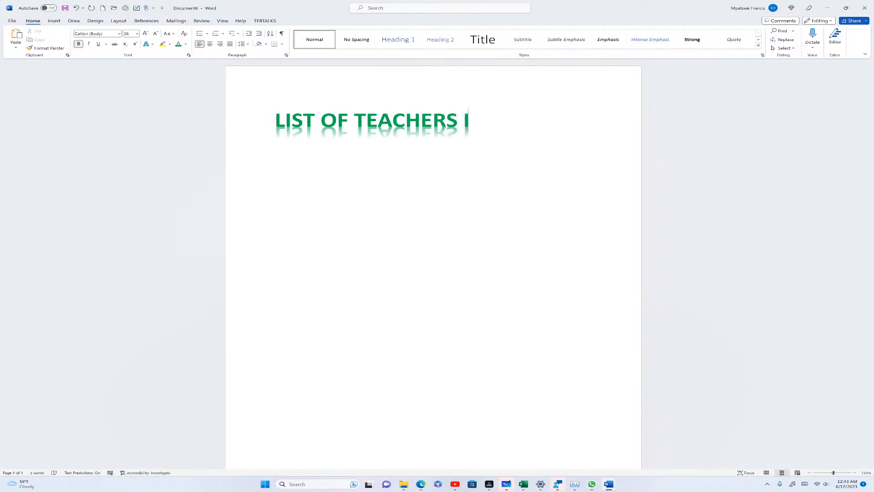
text(N TE)
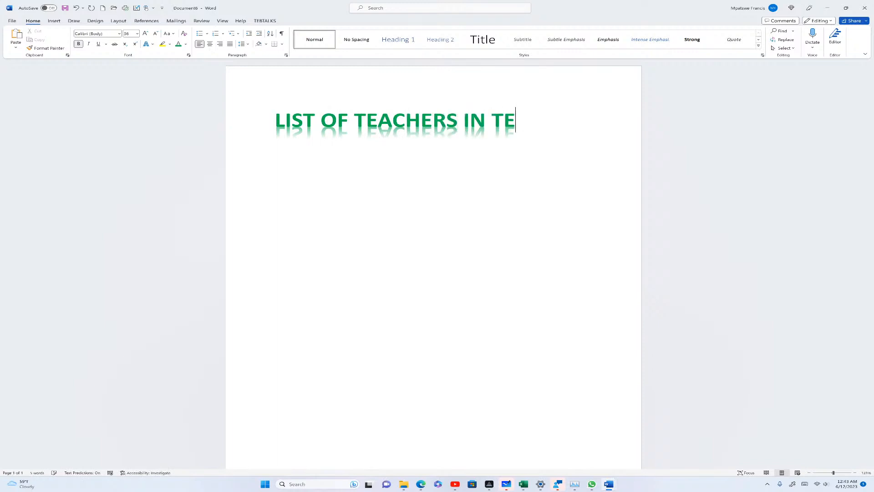
text(BTALKS)
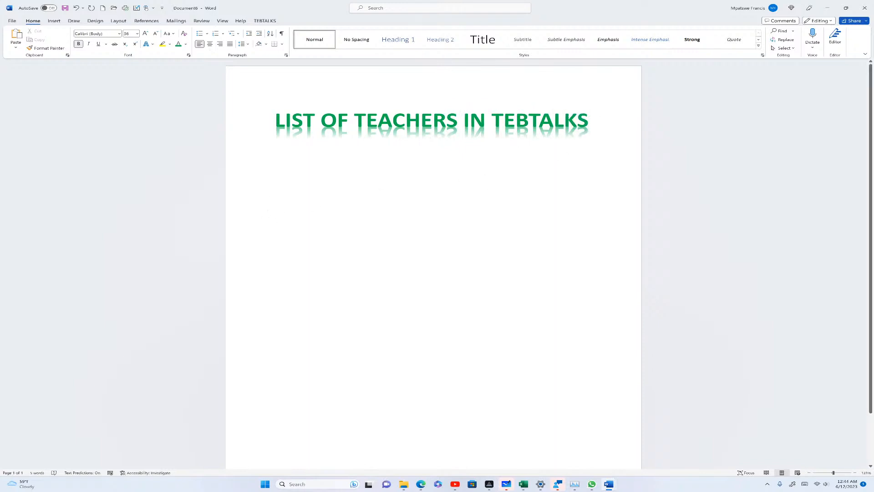
Turn the heading into plain black text and underline it
drag(589, 121, 157, 69)
click(147, 44)
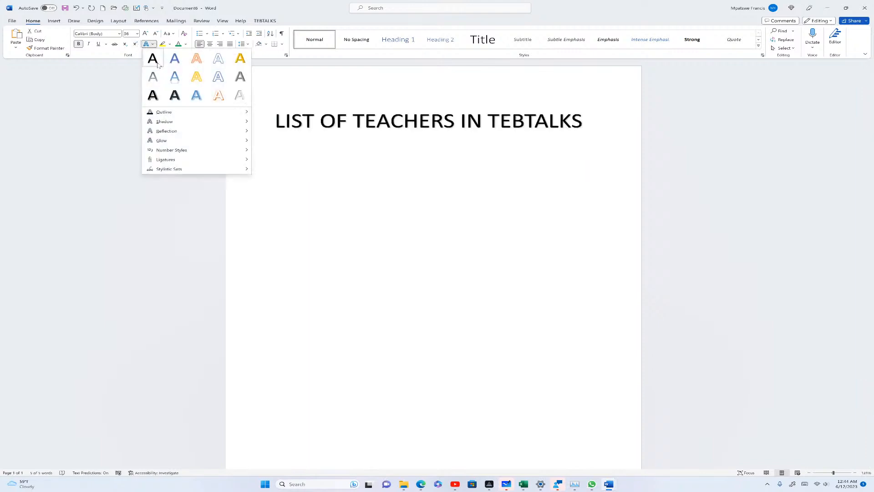
click(154, 63)
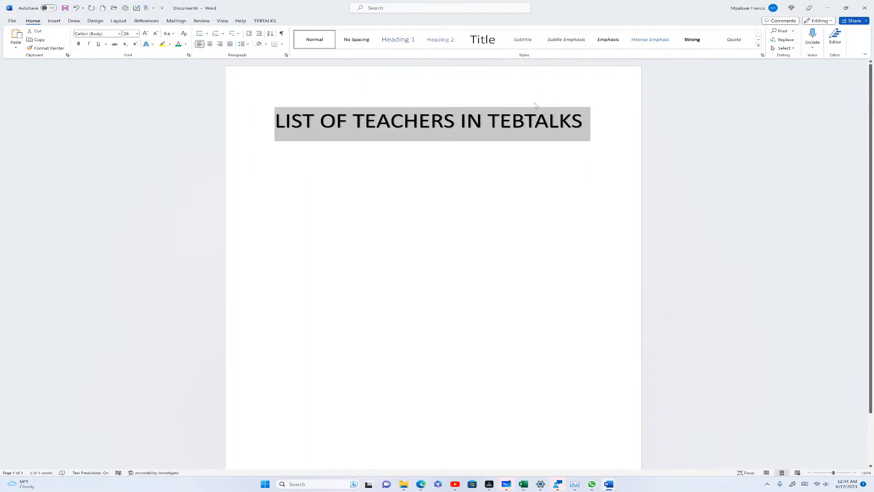
click(583, 121)
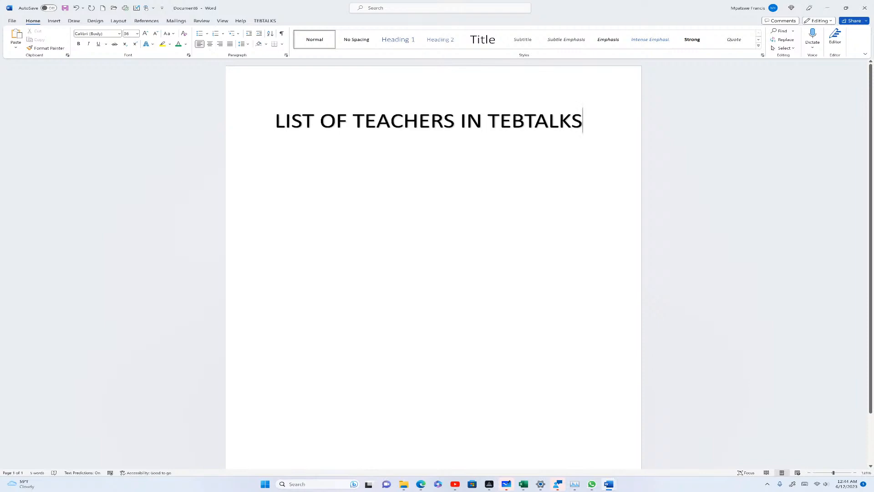
drag(582, 121, 300, 123)
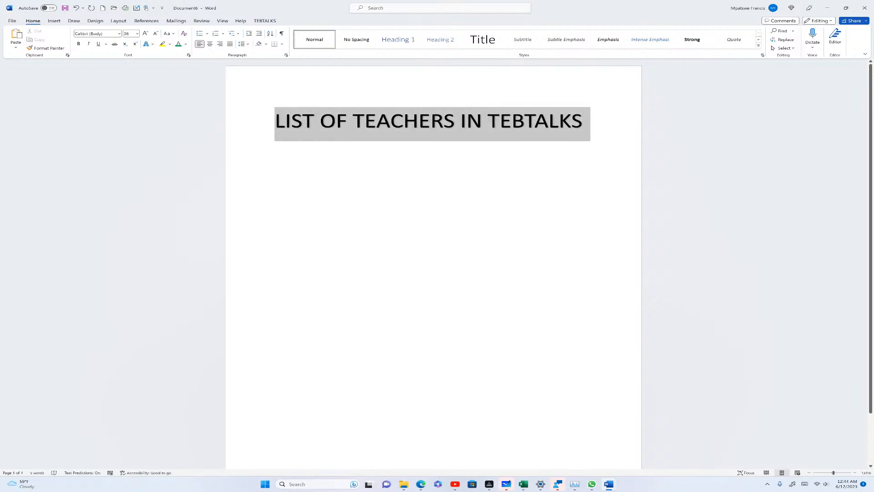
click(97, 44)
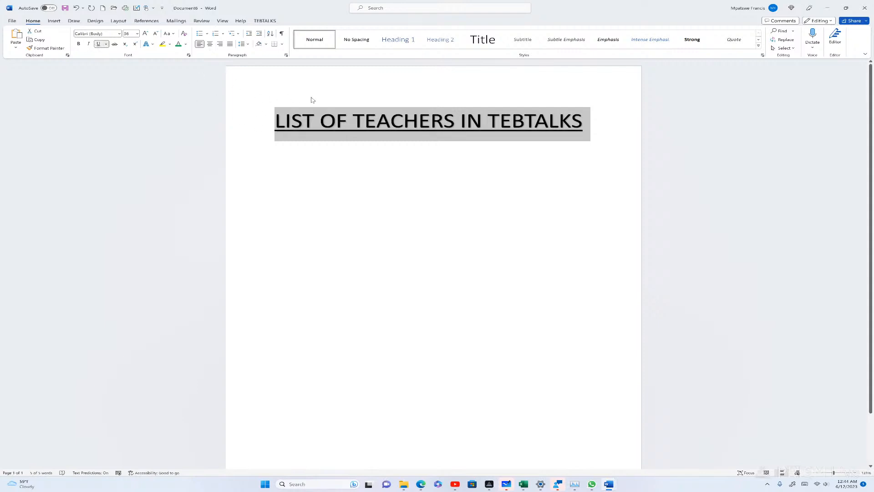
click(583, 122)
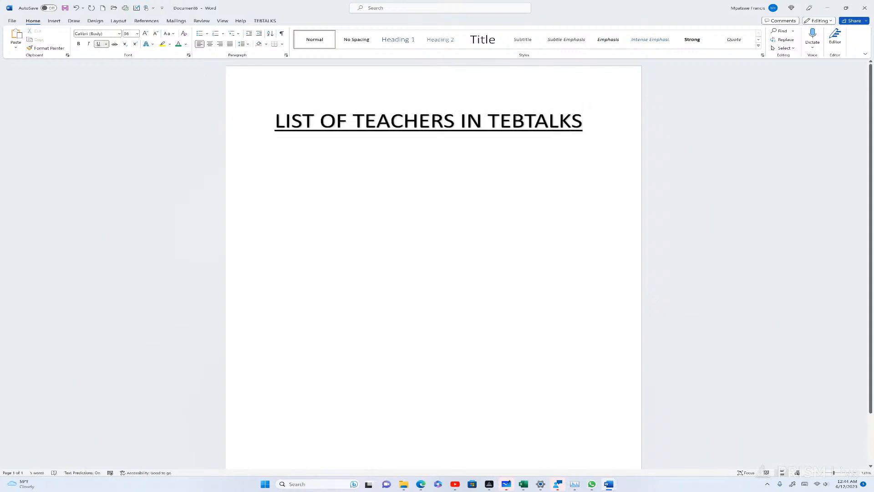
Add an empty non-underlined line below the heading, clearing the test letters
key(Return)
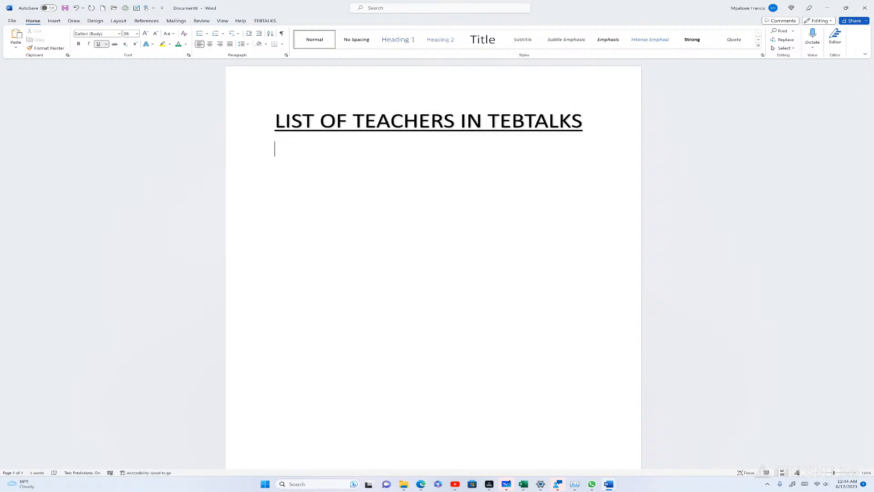
text(HHHH)
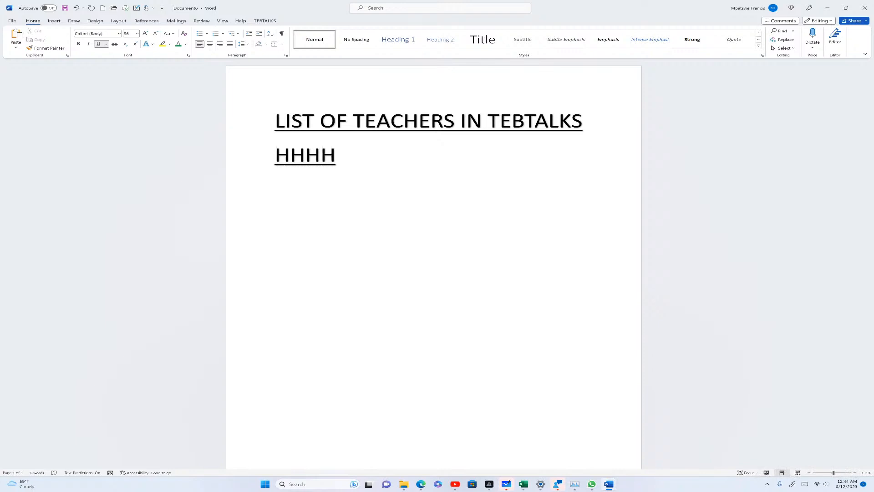
key(BackSpace)
key(BackSpace)
key(BackSpace)
key(BackSpace)
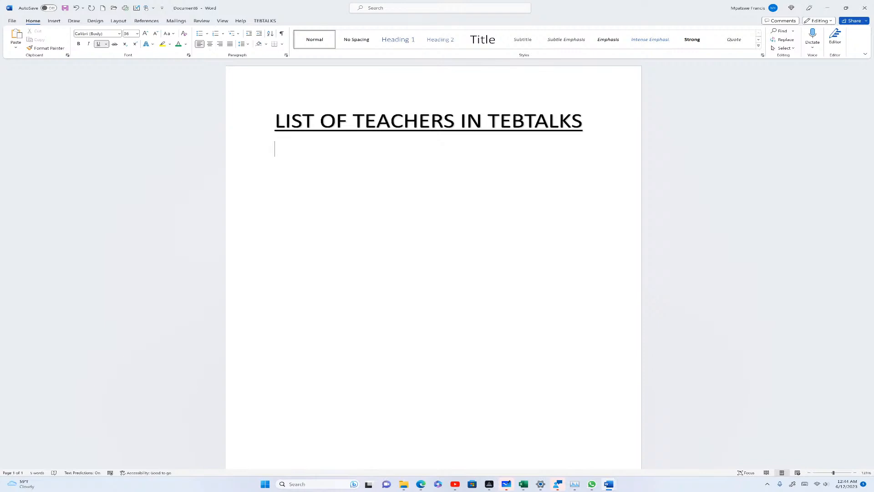
click(100, 45)
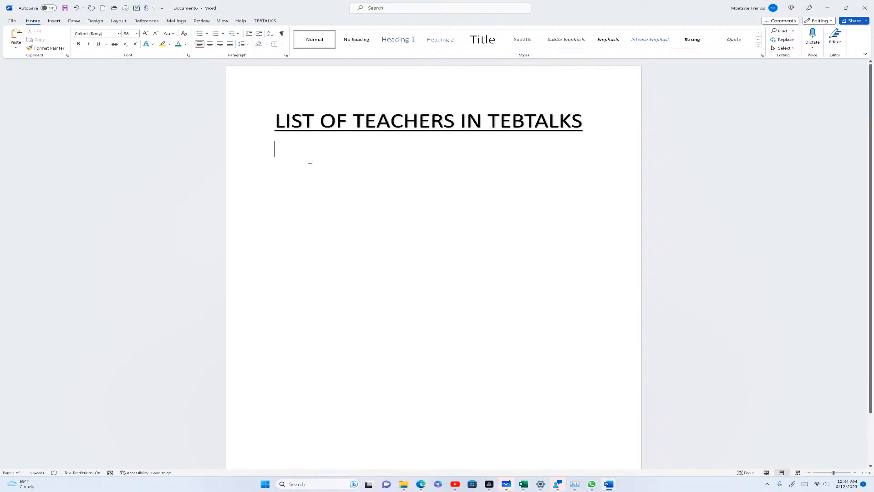
text(TGUHTFJUJH)
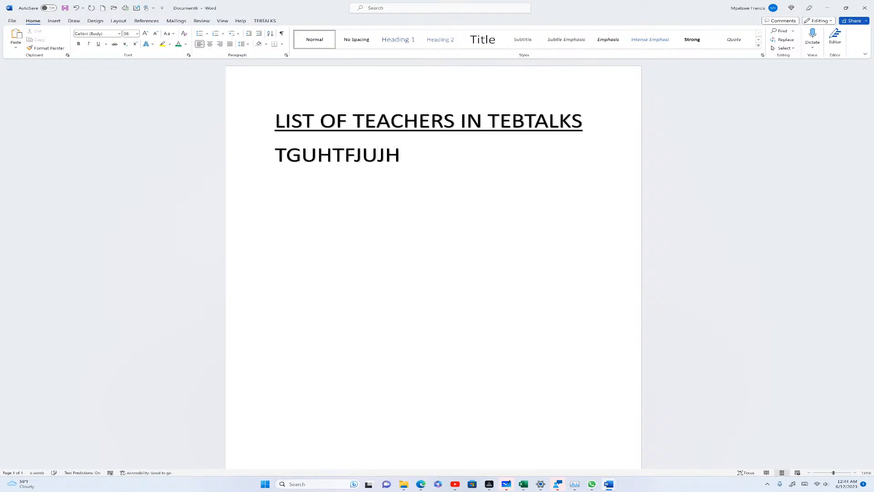
key(BackSpace)
key(BackSpace)
key(BackSpace)
key(BackSpace)
key(BackSpace)
key(BackSpace)
key(BackSpace)
key(BackSpace)
key(BackSpace)
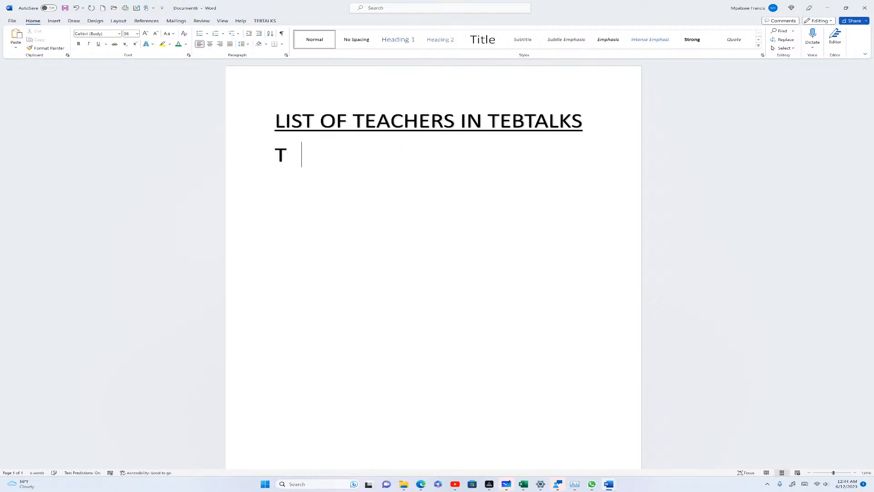
key(BackSpace)
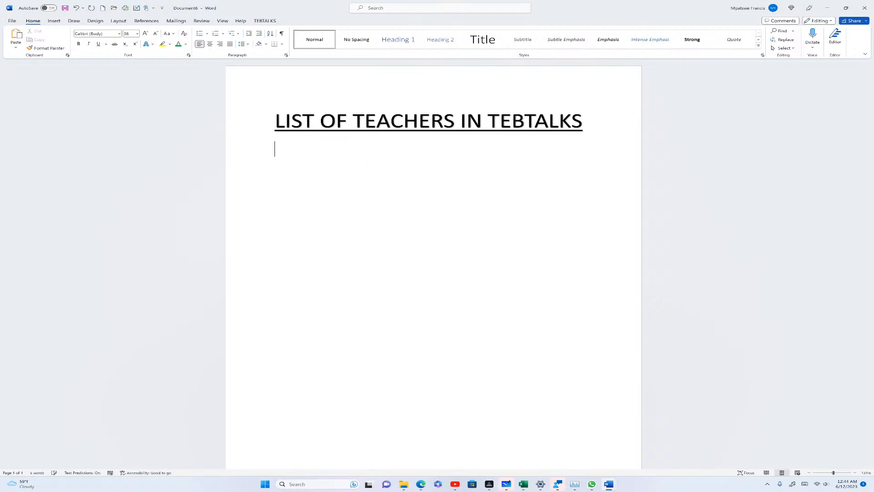
Start a filled-circle bullet list and enter the first two teacher names
click(207, 35)
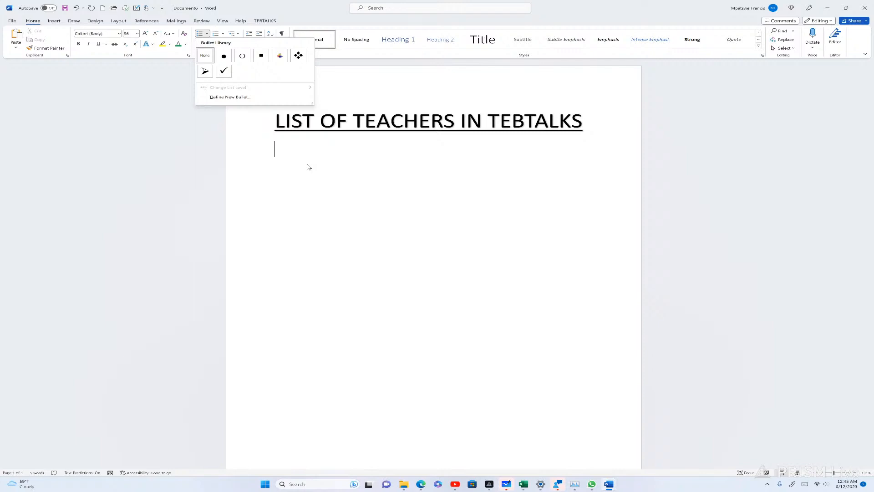
click(223, 59)
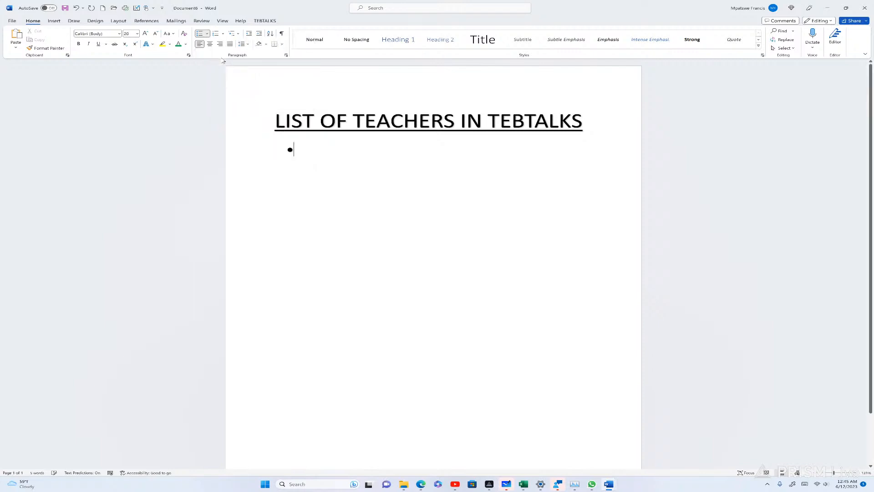
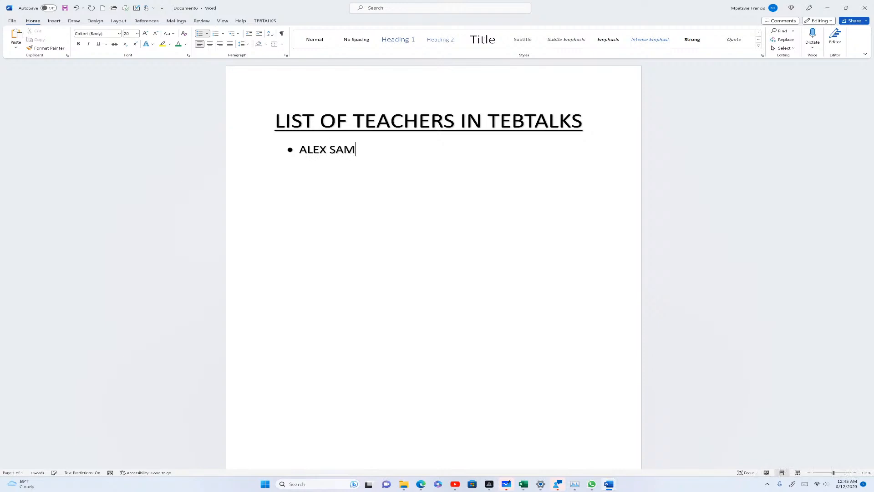
key(Return)
key(Return)
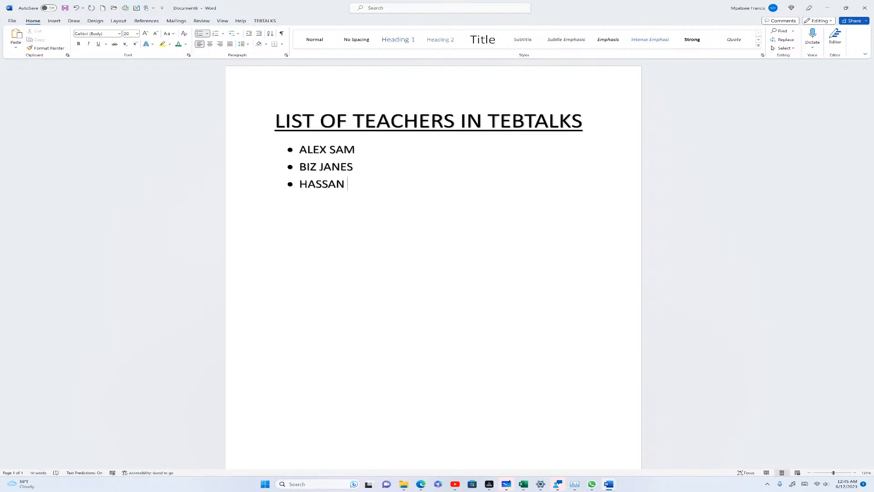
Add the third and fourth teacher names, fixing a typo, and end the list
key(Return)
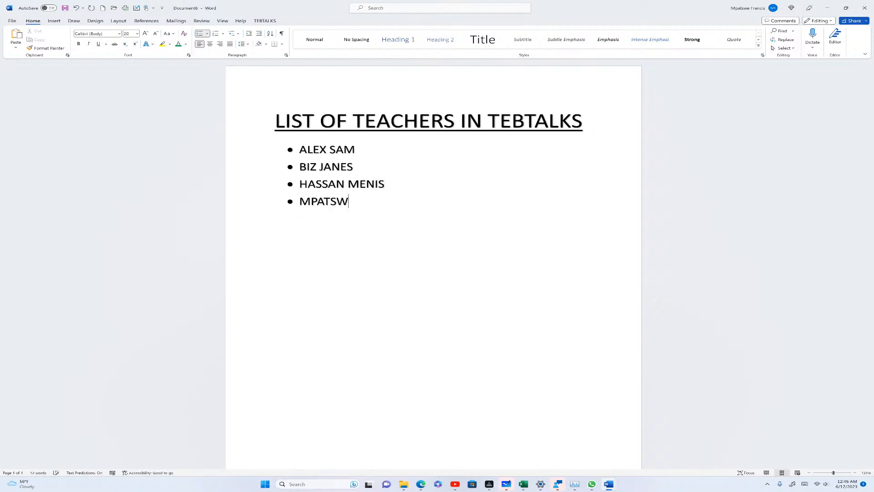
key(Return)
key(BackSpace)
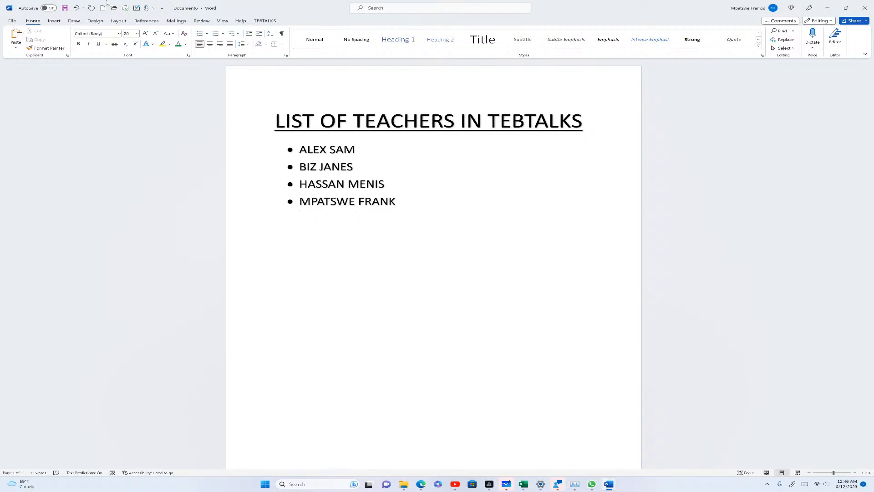
Add three arrow-bulleted sub-items: JHGFHGH, NKFJBSGJ and JKFGBNRJ
click(207, 34)
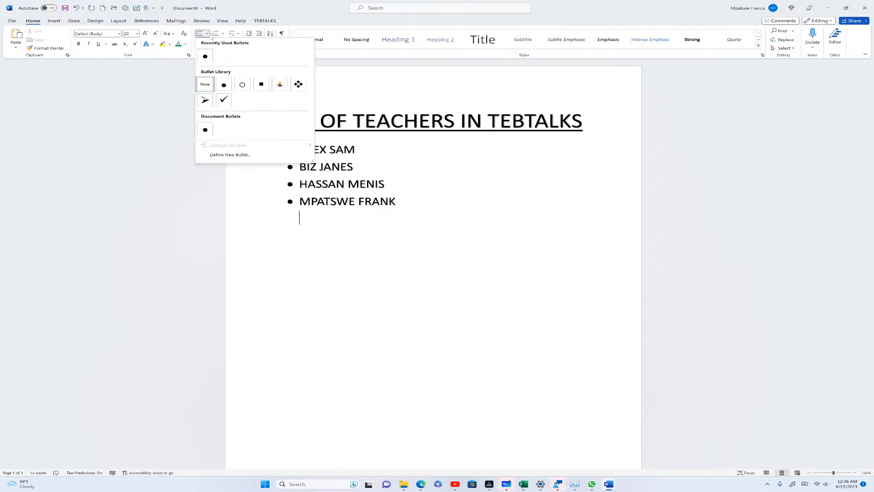
click(200, 104)
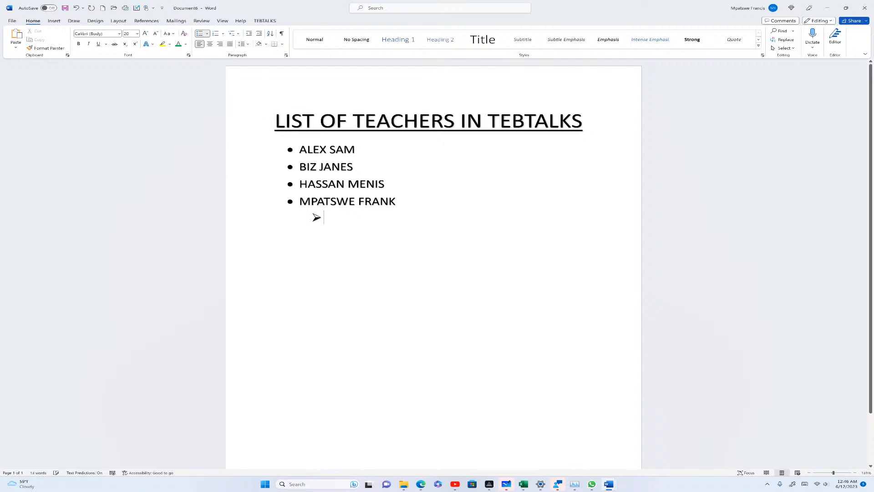
text(JHGFHGH)
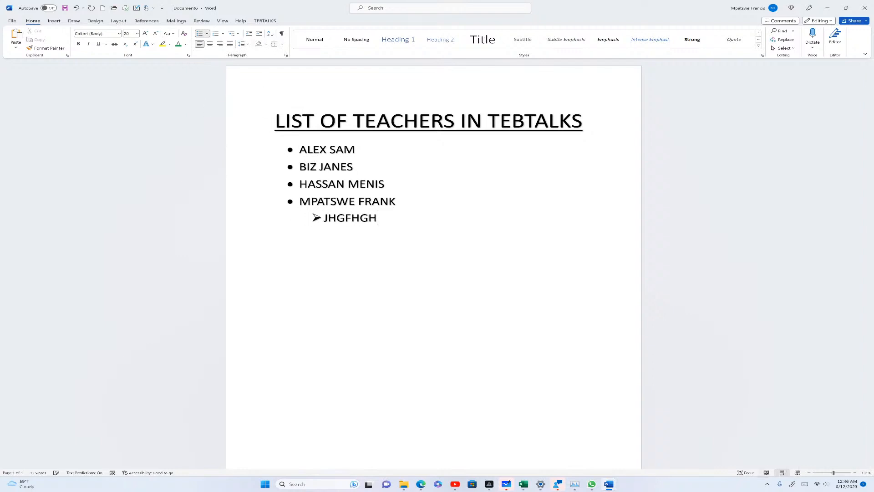
key(Return)
text(NKFJBSGJ)
key(Return)
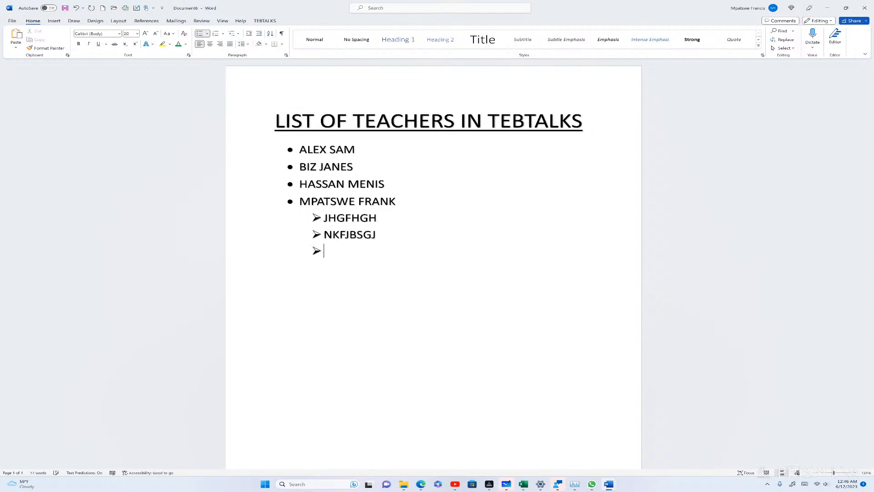
text(JKFGBNRJ)
key(Return)
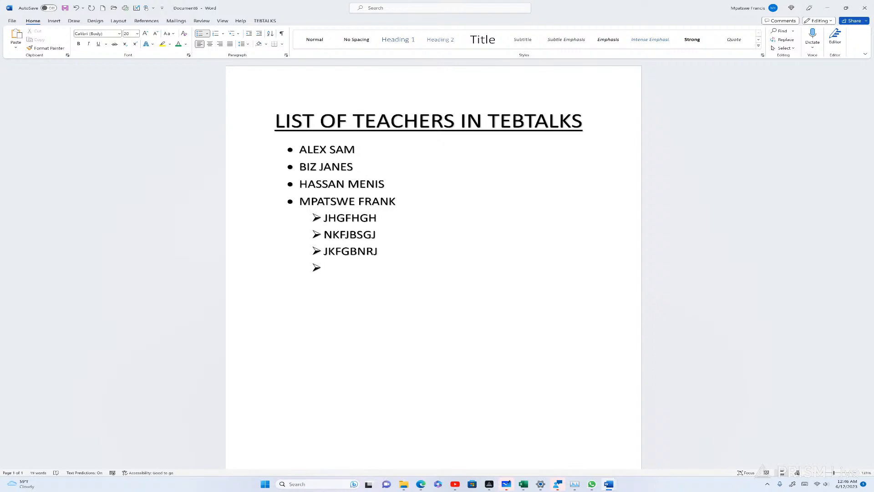
key(BackSpace)
Nest three diamond-bulleted items beneath them: SgDFZH, HGCK and HJVLK,,
click(208, 35)
click(299, 85)
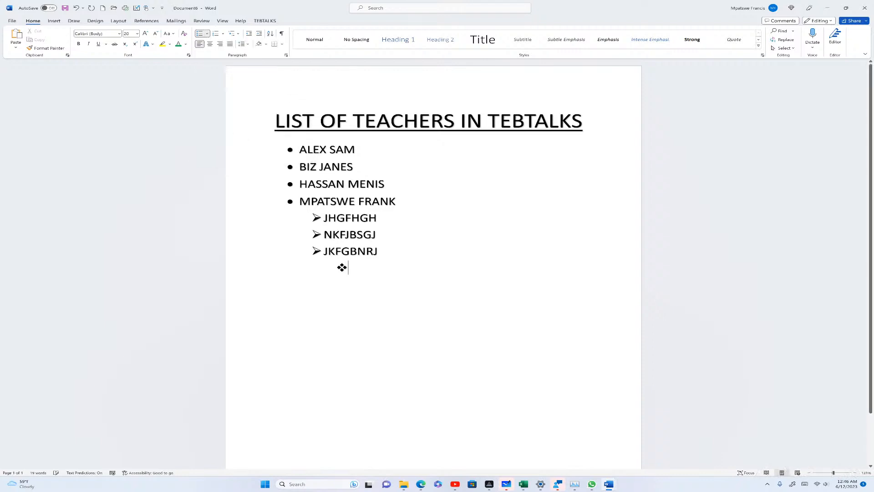
text(SgDFZH)
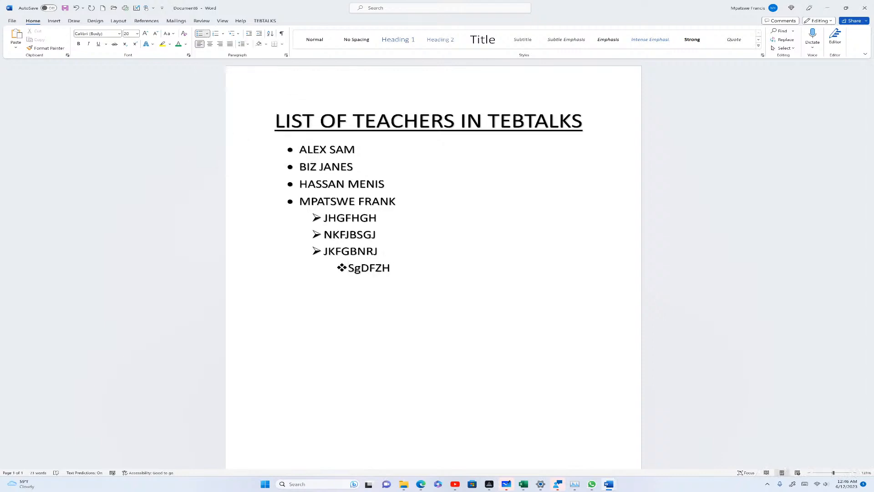
key(Return)
text(HGCK)
key(Return)
text(HJ)
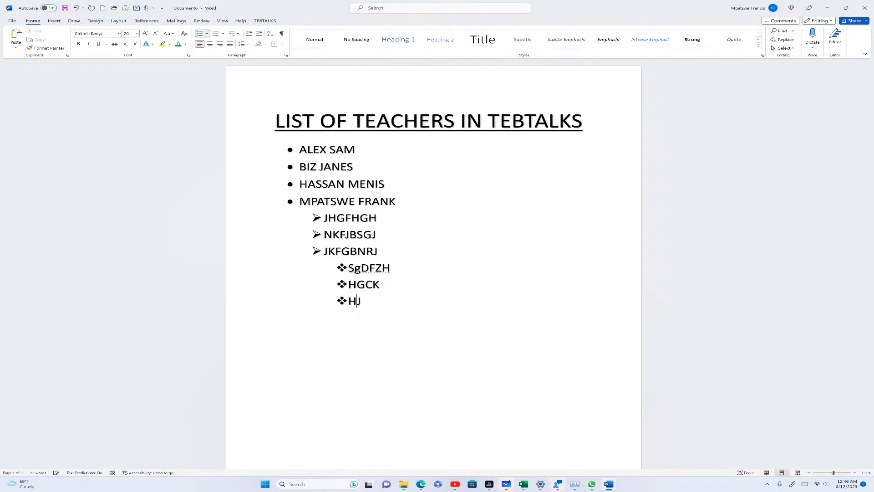
text(VLK,,)
key(Return)
key(Return)
click(224, 36)
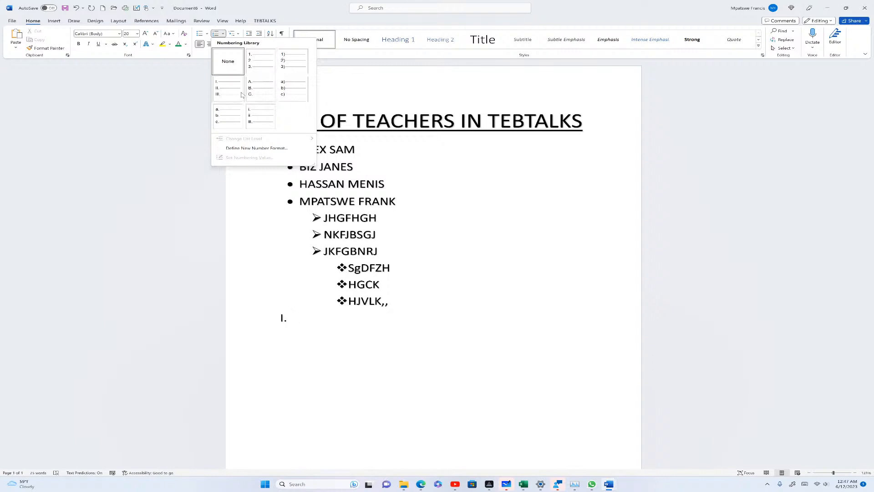
Create a 1. 2. 3. numbered list of JGFXJMGH, MGFSNJ and HGDSJ
click(254, 63)
text(JGFXJMGH)
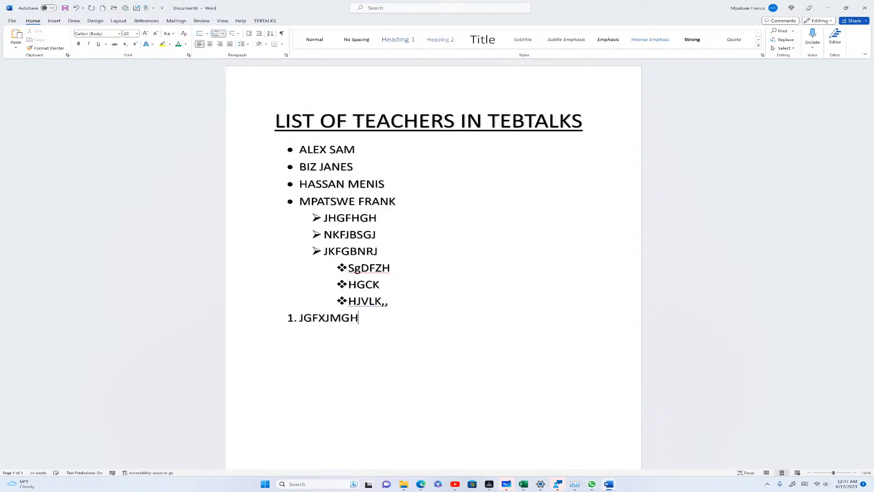
key(Return)
text(MGFSNJ)
key(Return)
text(HGDSJ)
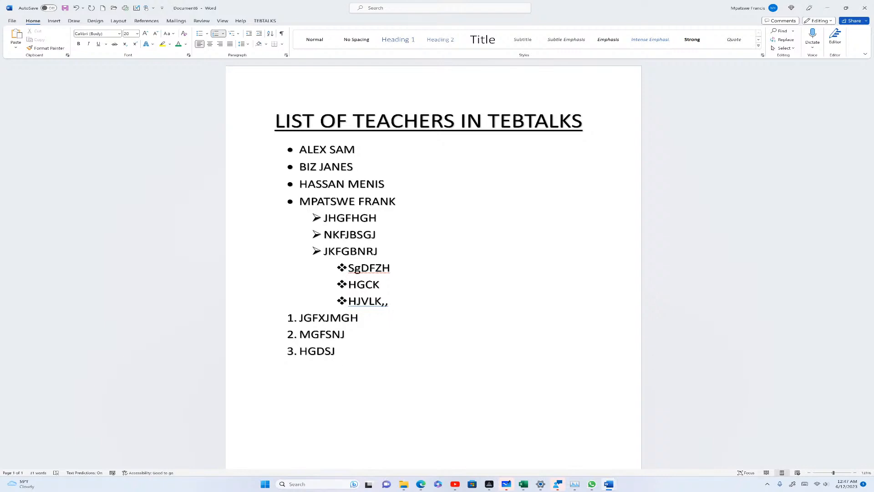
click(237, 34)
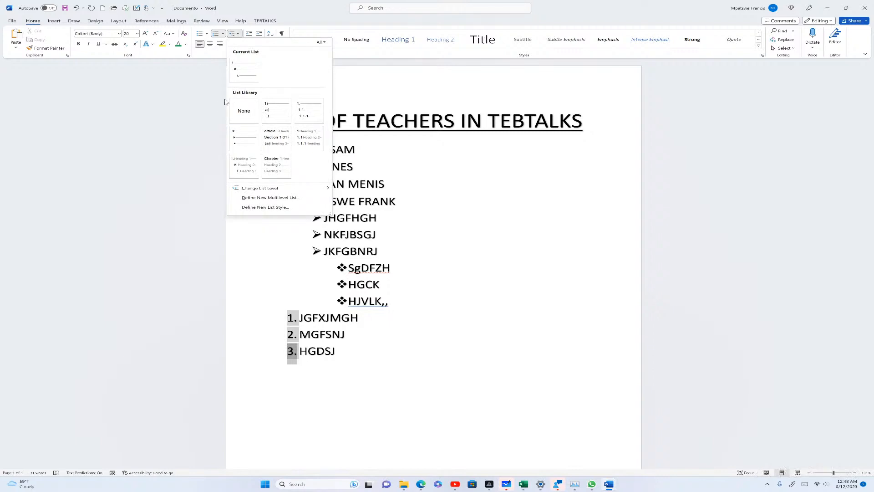
Continue the list with a new item 4 in the 1. / 1.1. / 1.1.1. multilevel style
mouse_move(239, 78)
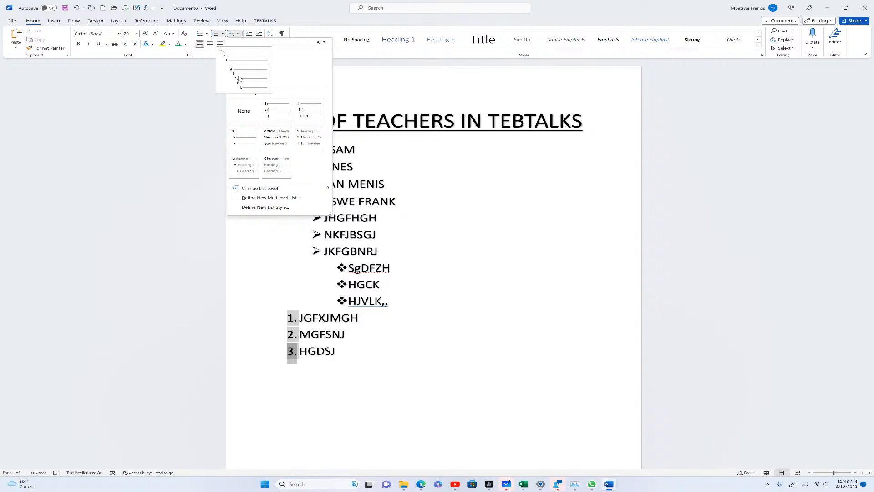
click(374, 354)
click(374, 354)
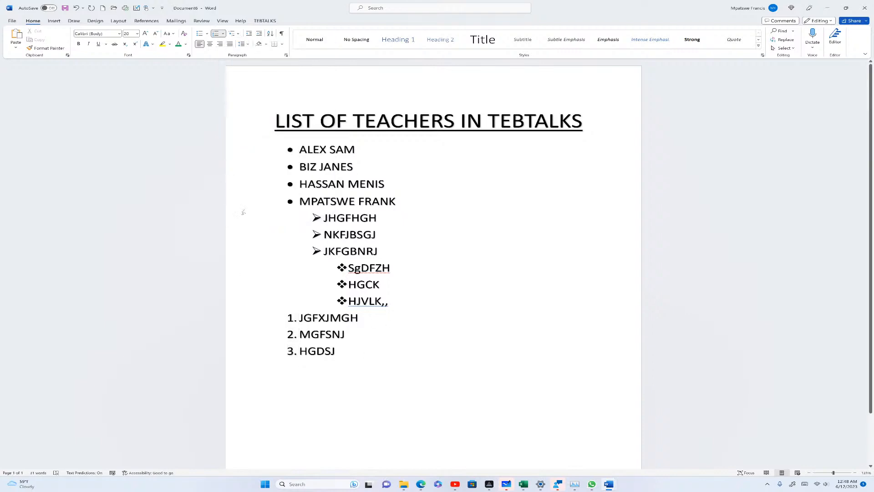
scroll(434, 264, down, 1)
key(Return)
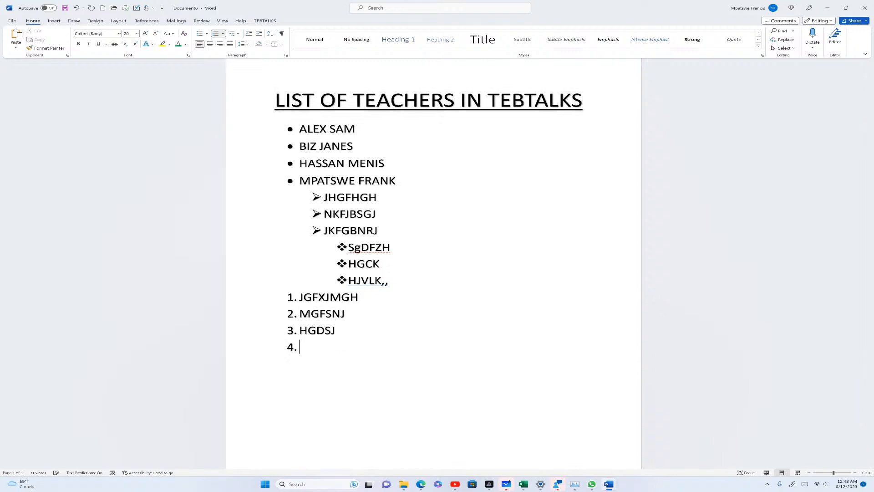
key(Return)
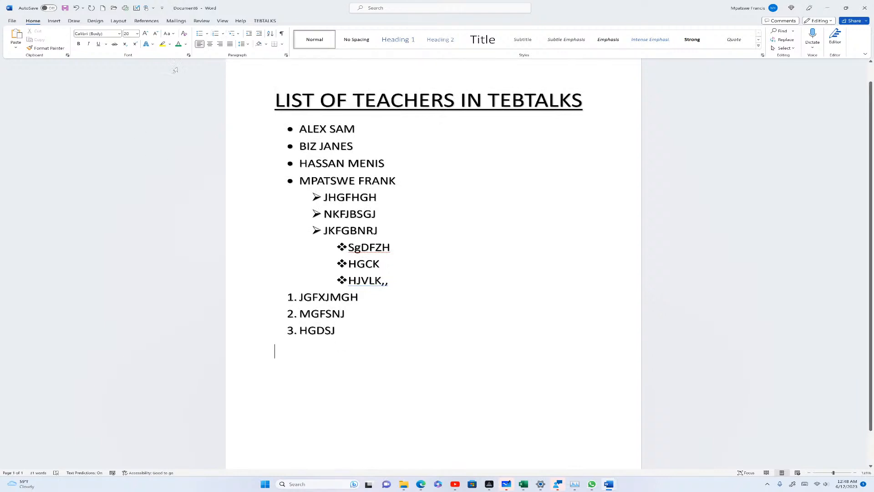
click(217, 35)
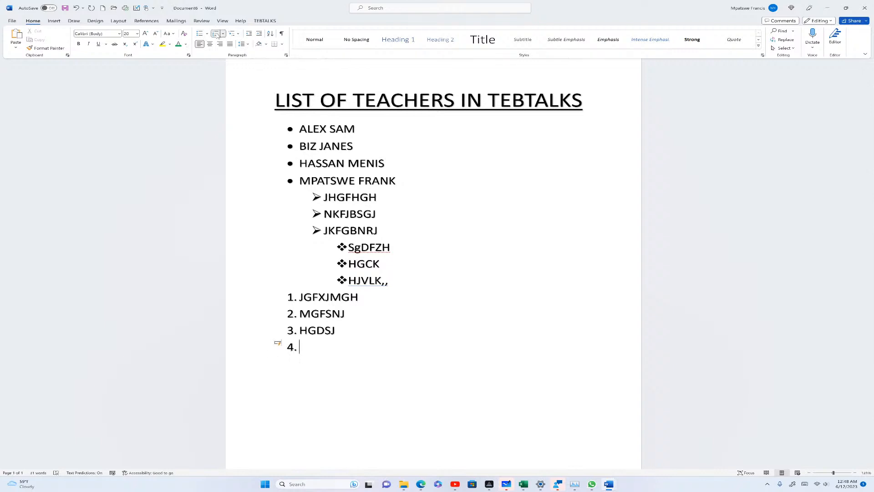
click(238, 33)
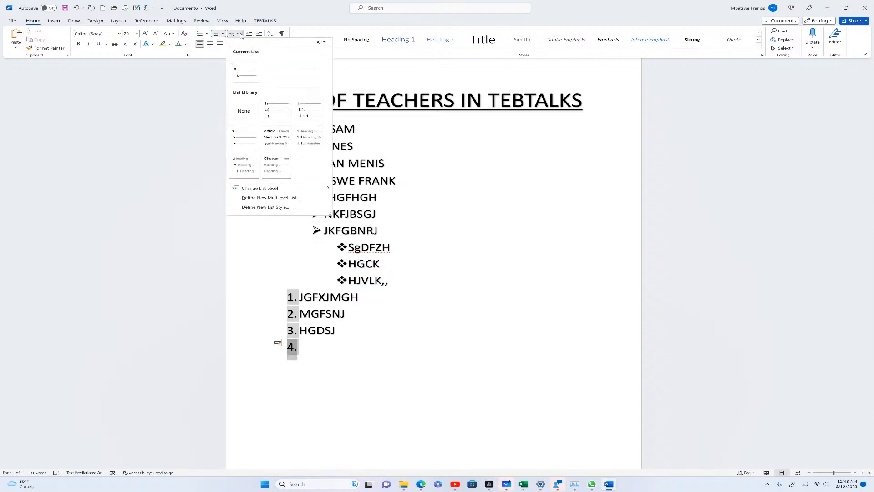
click(309, 109)
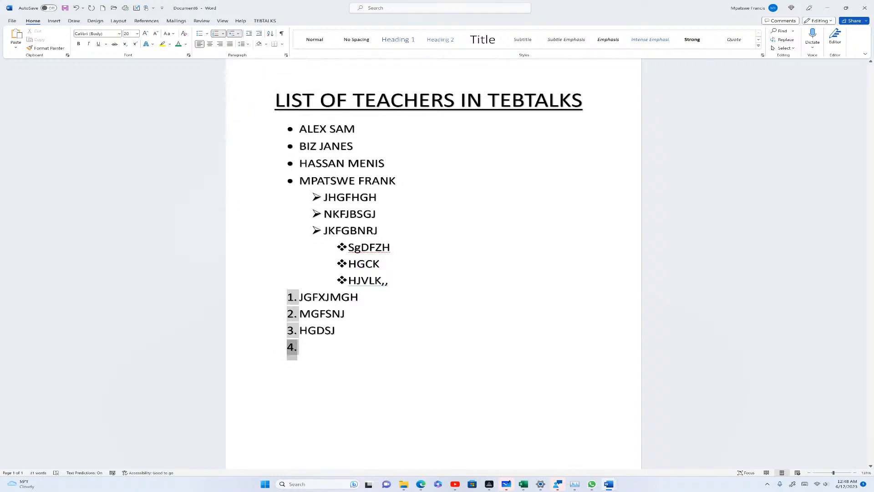
Add RFEAG as item 4 and GHJKM as item 5
text(RFEAG)
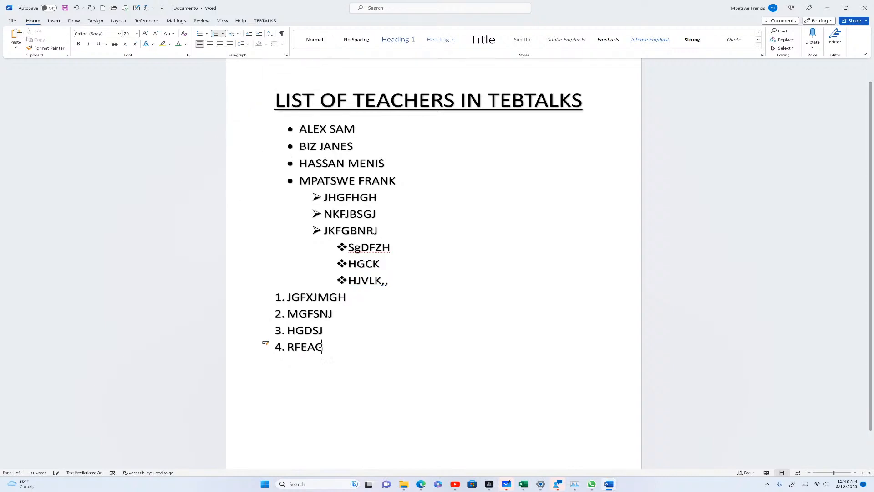
key(Return)
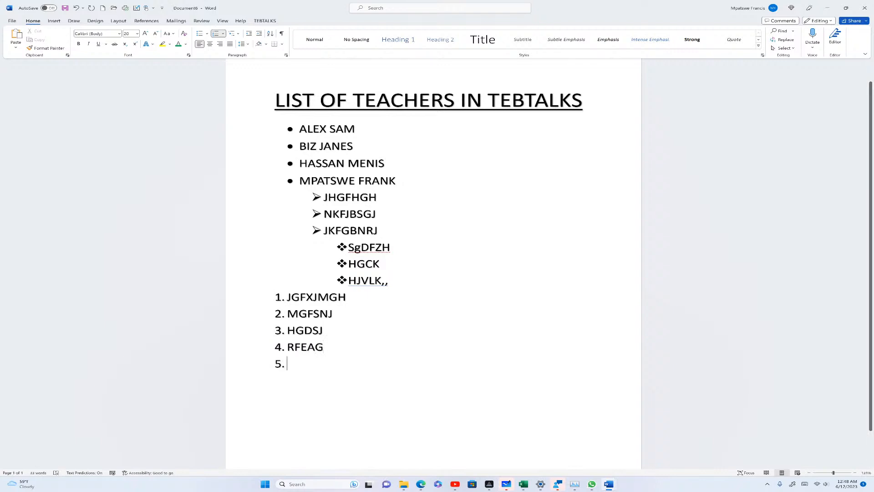
text(GHJKM)
key(Return)
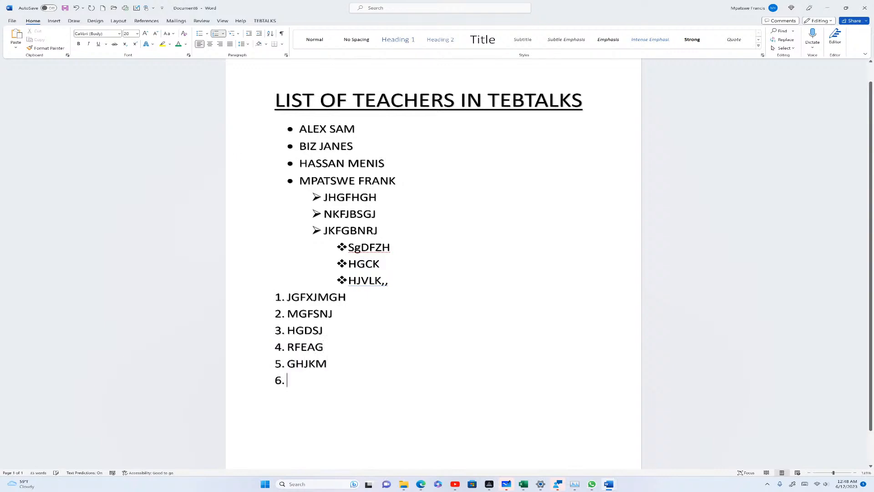
click(234, 35)
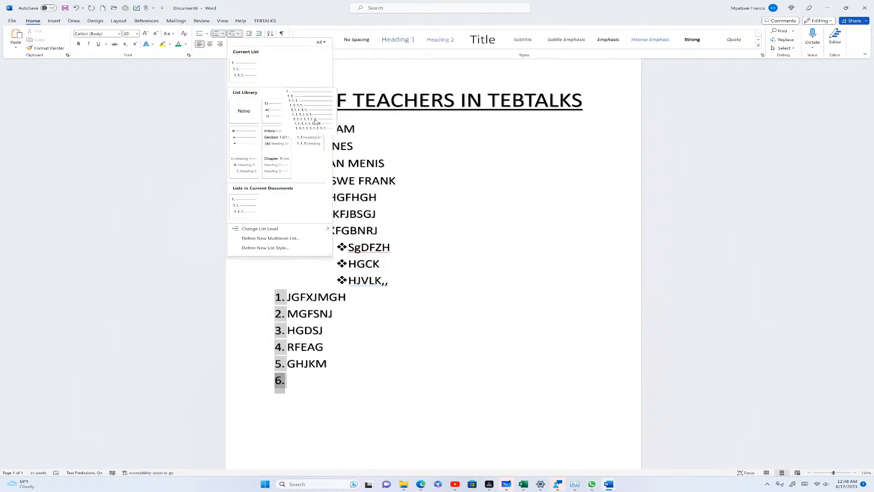
key(Escape)
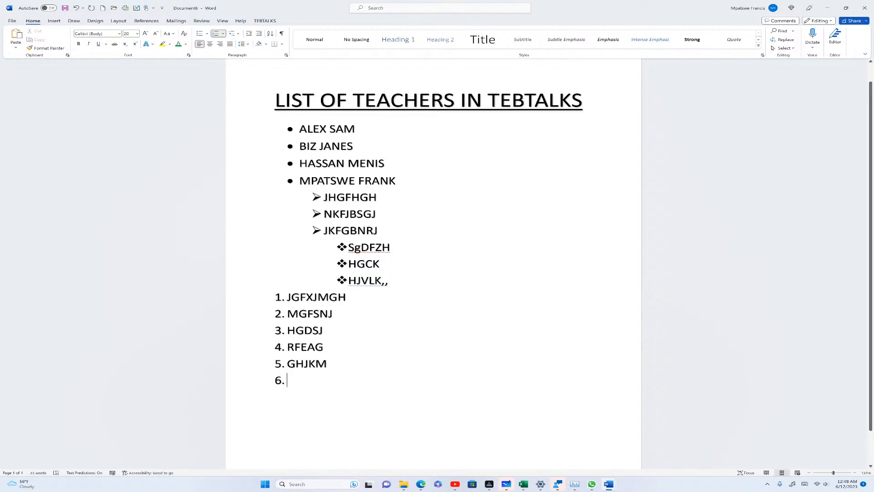
key(BackSpace)
Replace item 5's GHJKM with the question 'WHAT IS OXYGEN'
key(shift+Left)
key(shift+Left)
key(shift+Left)
key(shift+Left)
key(shift+Left)
key(shift+Left)
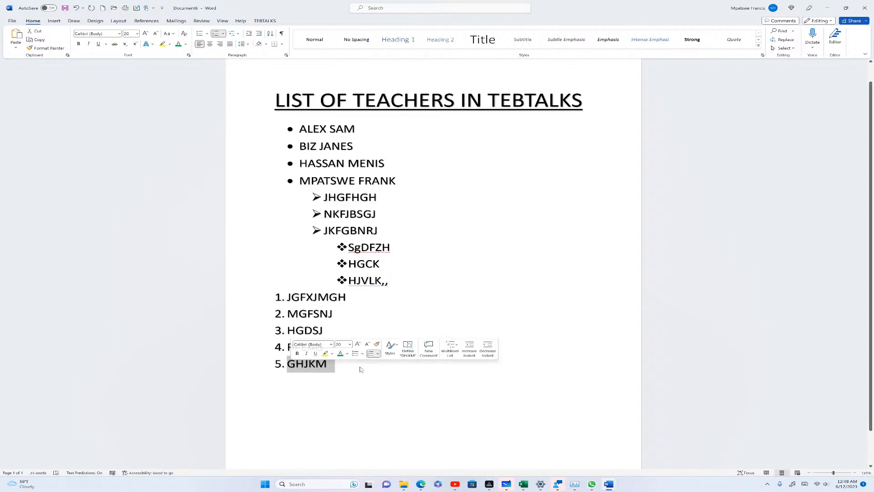
text(WHAT)
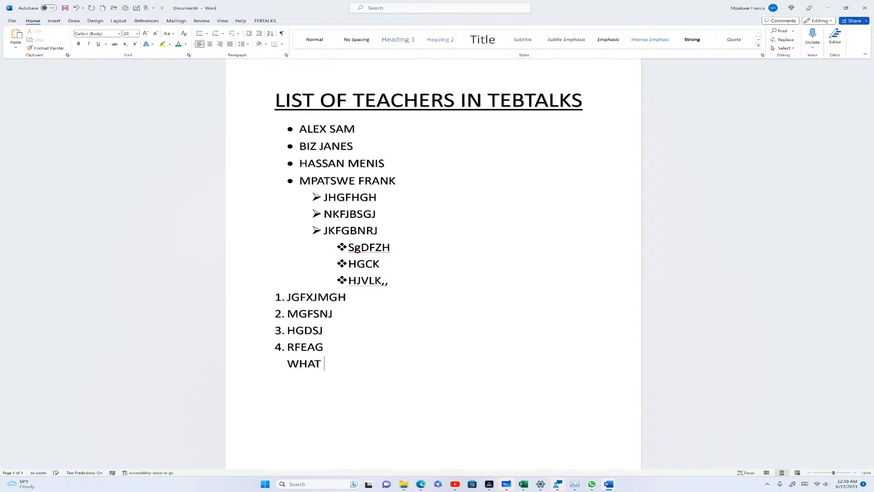
key(BackSpace)
key(BackSpace)
key(BackSpace)
key(BackSpace)
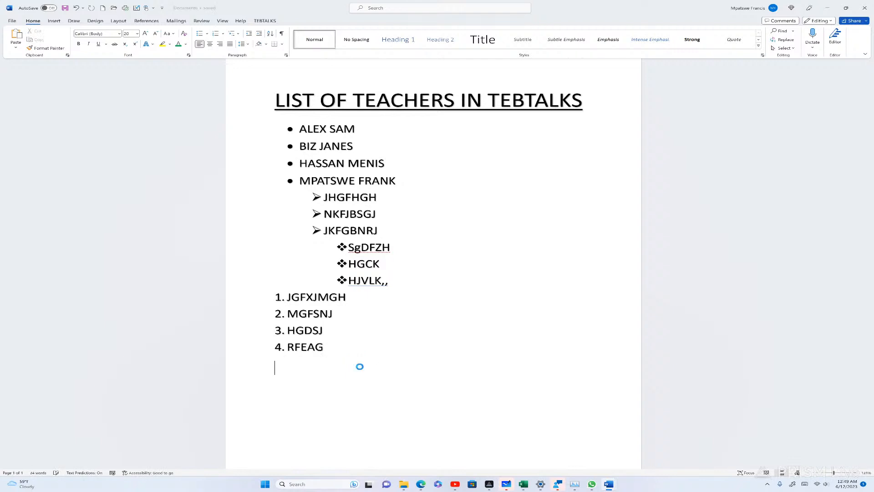
key(BackSpace)
key(BackSpace)
key(Return)
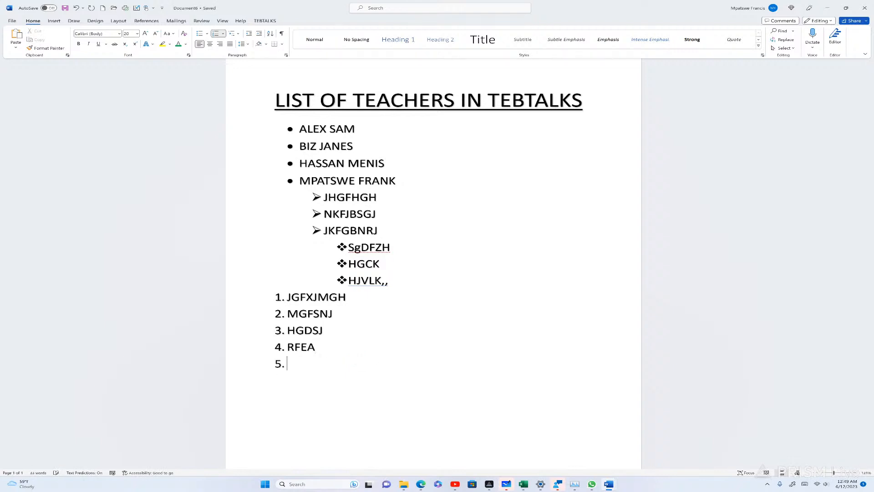
text(WHAT IS OXY)
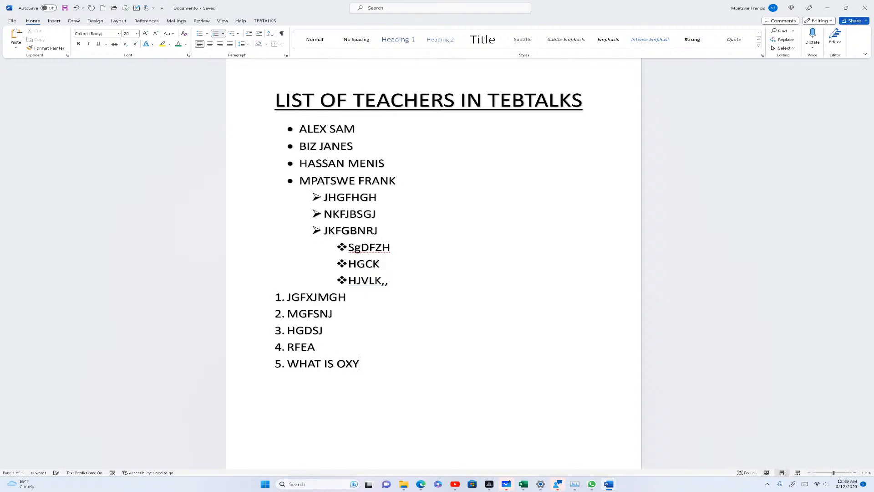
text(GEN)
Prefix the question with 'A)' and add an unnumbered 'B)' line beneath it
key(Return)
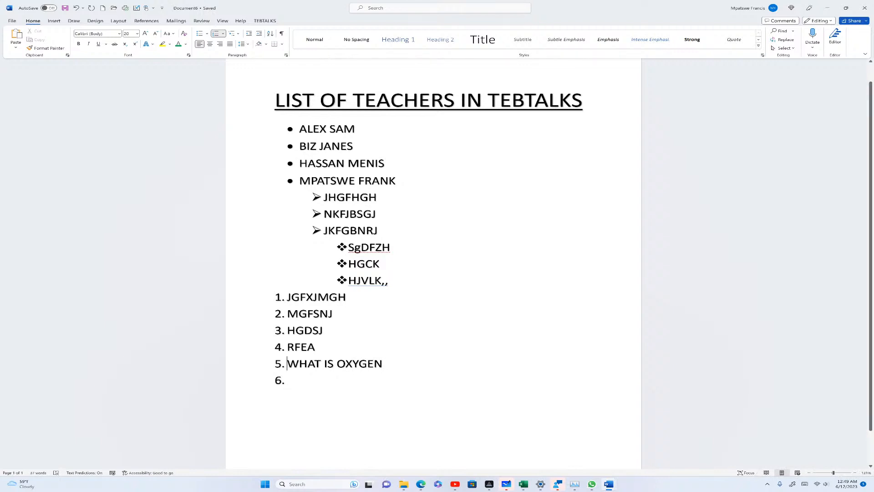
text(A)
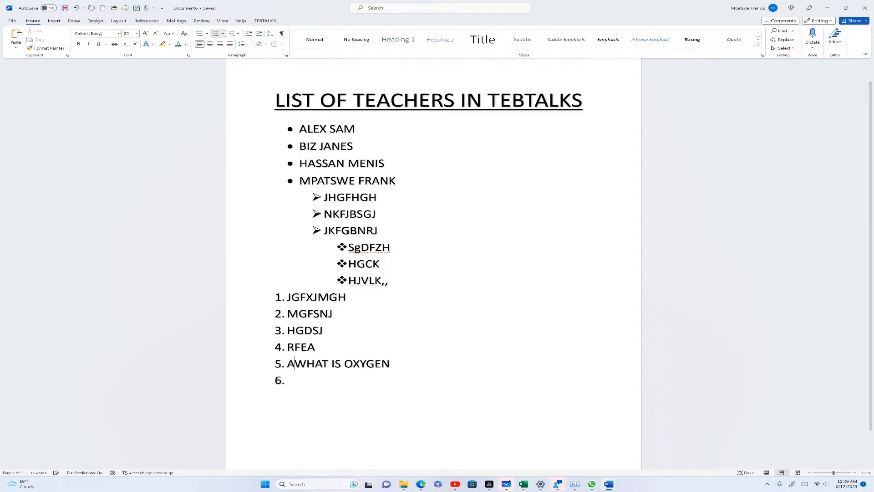
text())
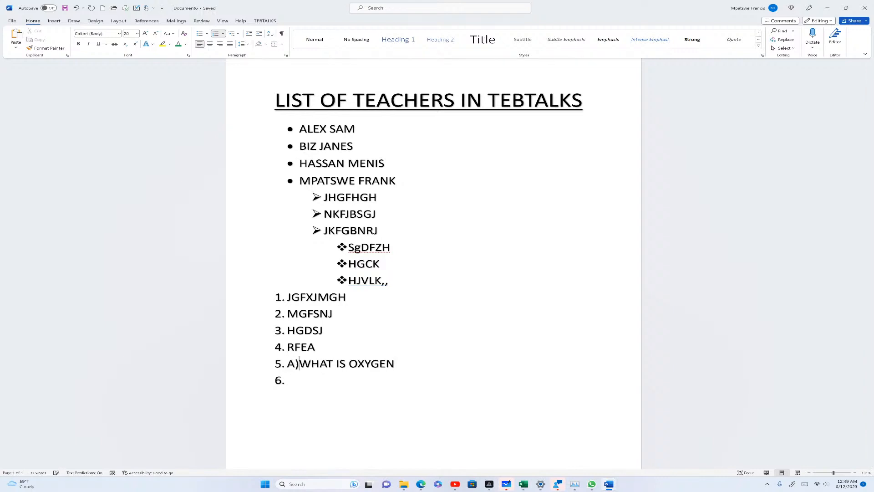
key(Return)
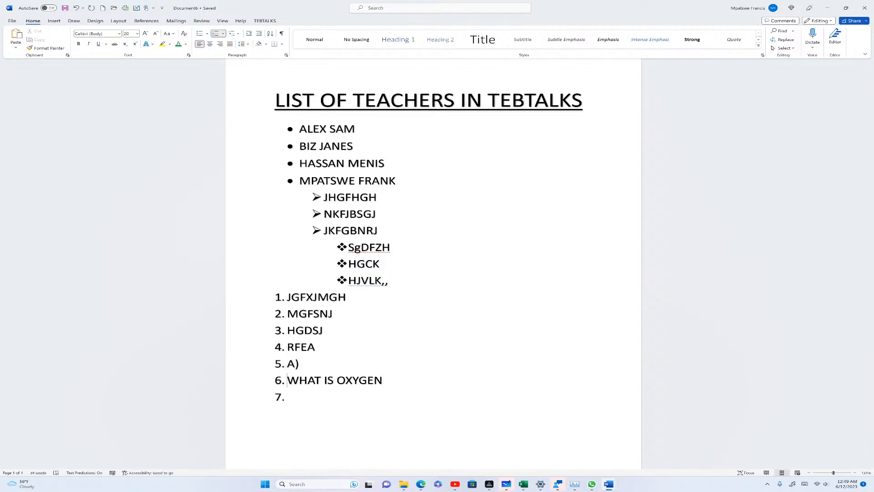
key(BackSpace)
key(BackSpace)
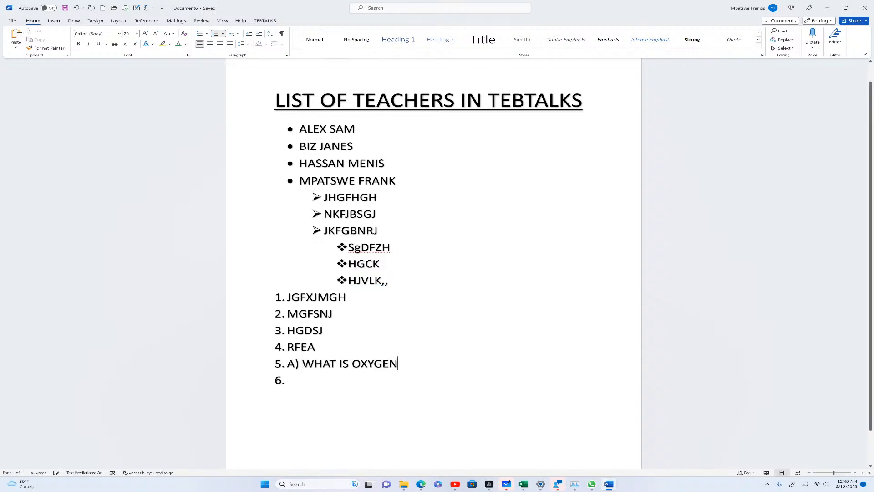
key(Return)
key(BackSpace)
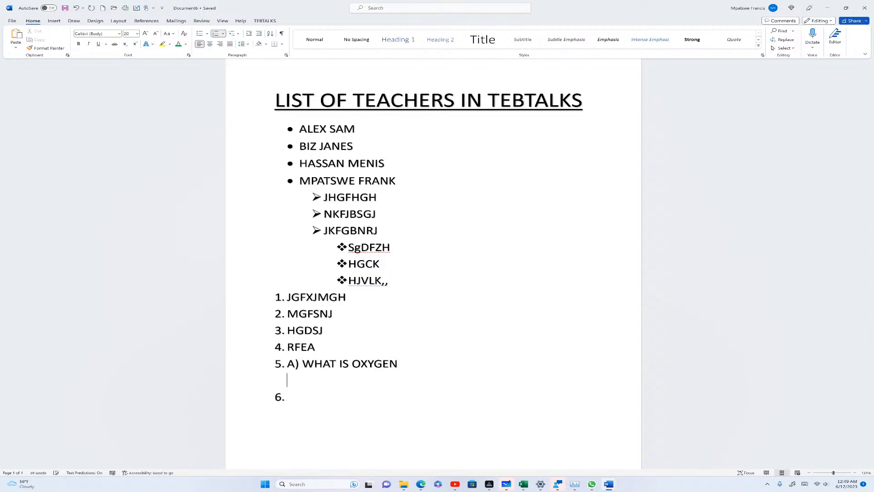
text(B))
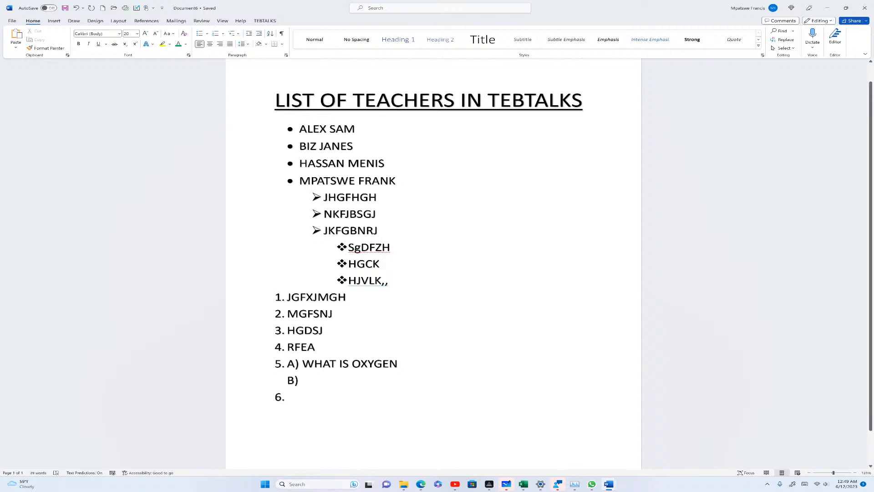
drag(288, 364, 296, 398)
click(353, 396)
click(301, 380)
Delete everything from JHGFHGH through item 6, leaving the paragraph left-aligned
drag(324, 196, 363, 415)
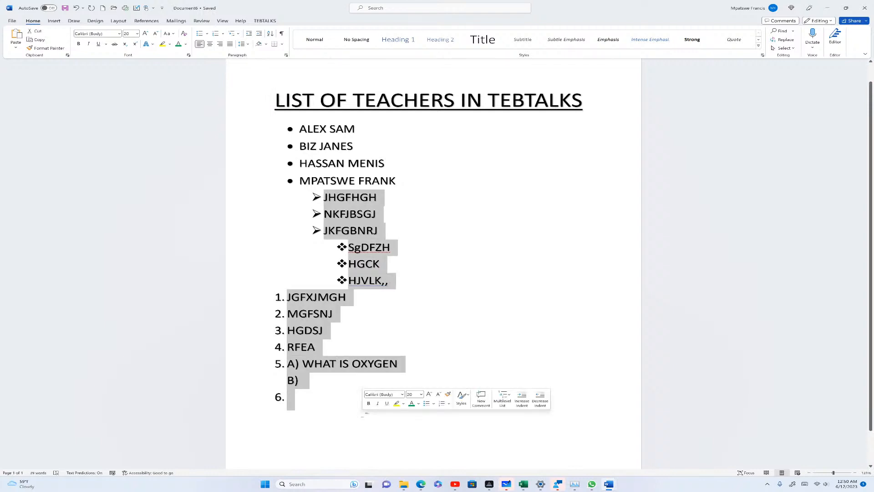
key(Delete)
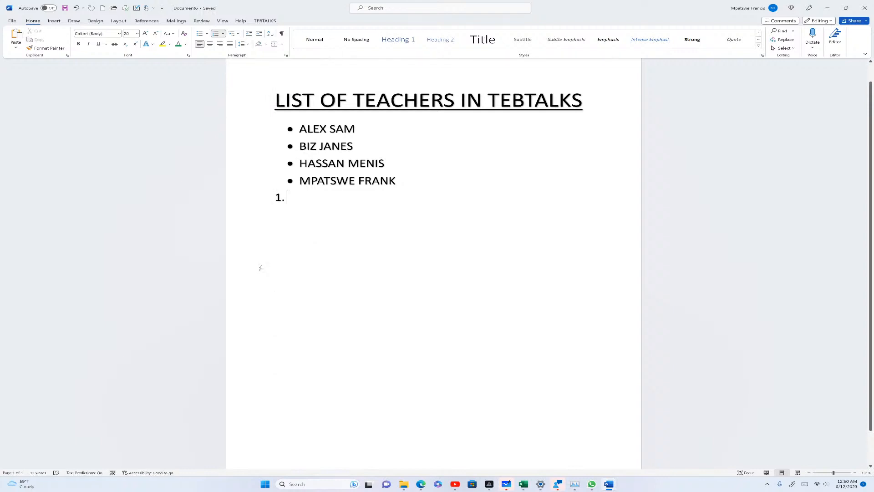
key(BackSpace)
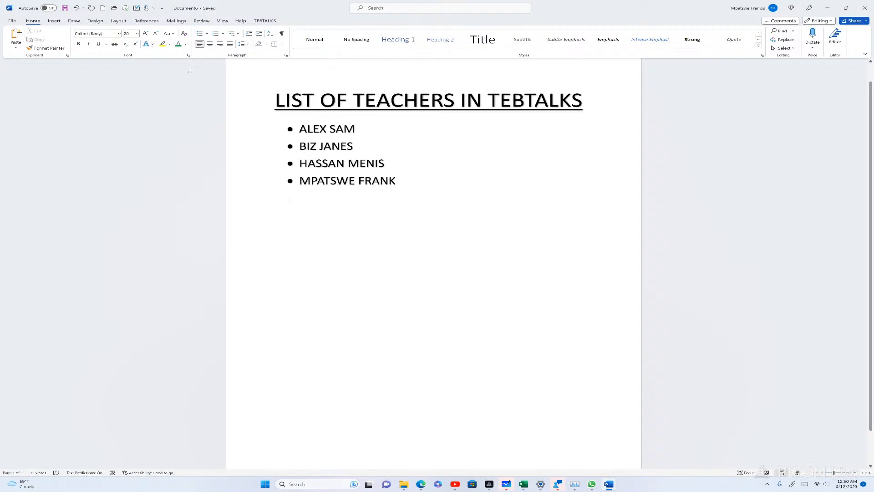
click(202, 47)
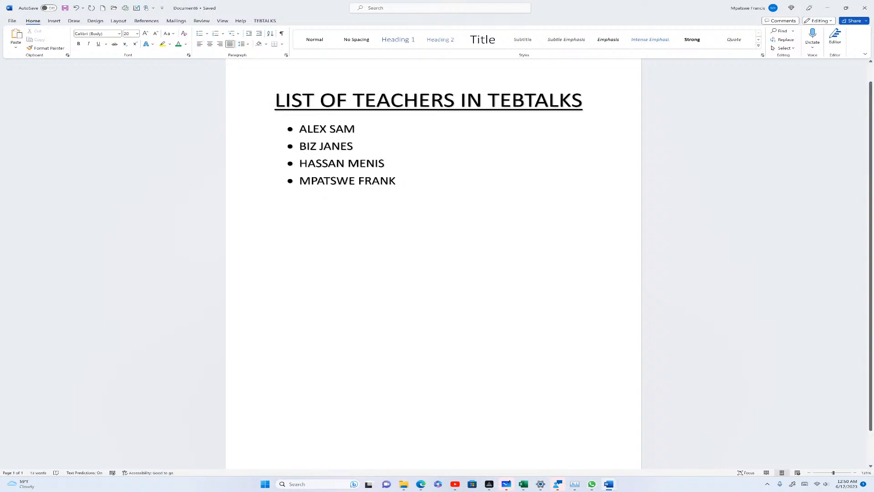
click(201, 47)
drag(315, 129, 363, 129)
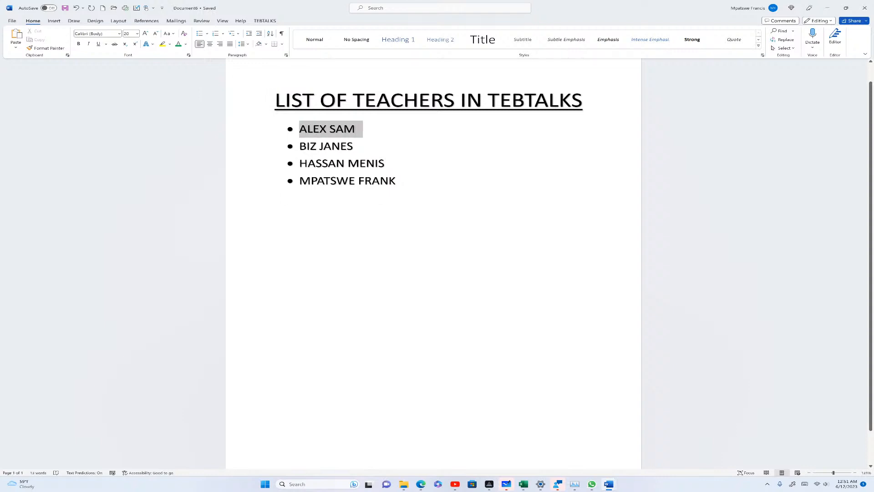
click(210, 46)
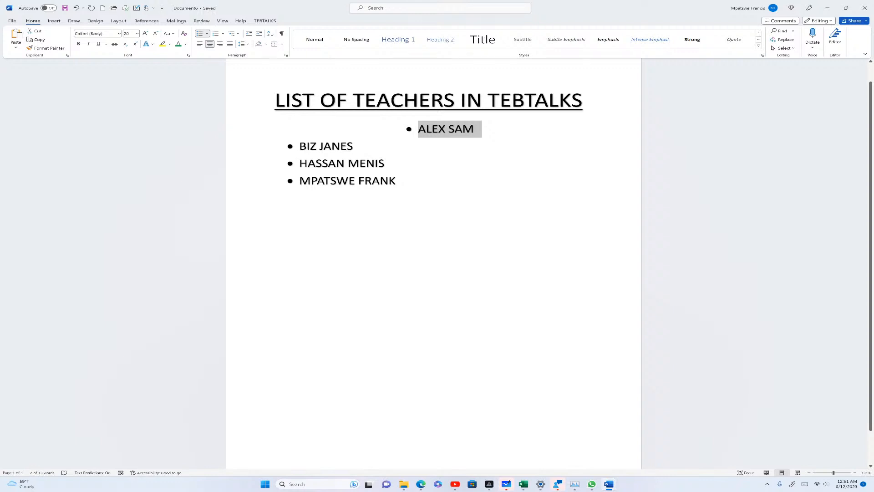
click(220, 44)
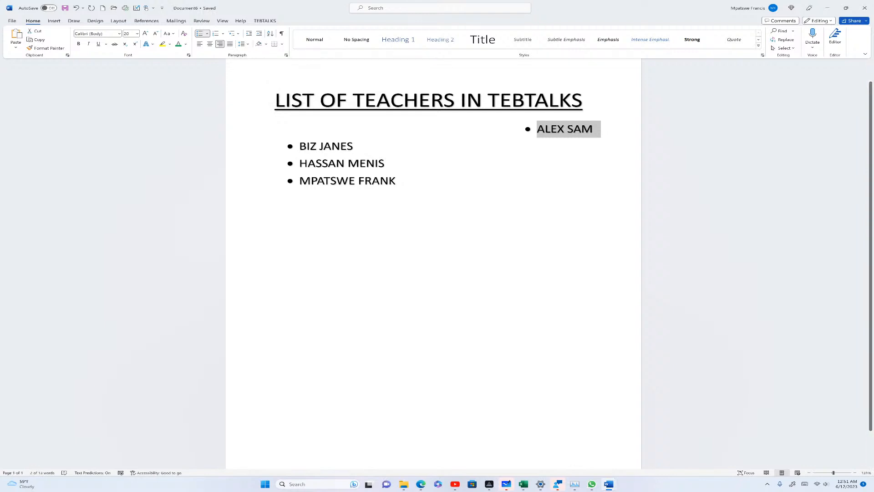
click(288, 197)
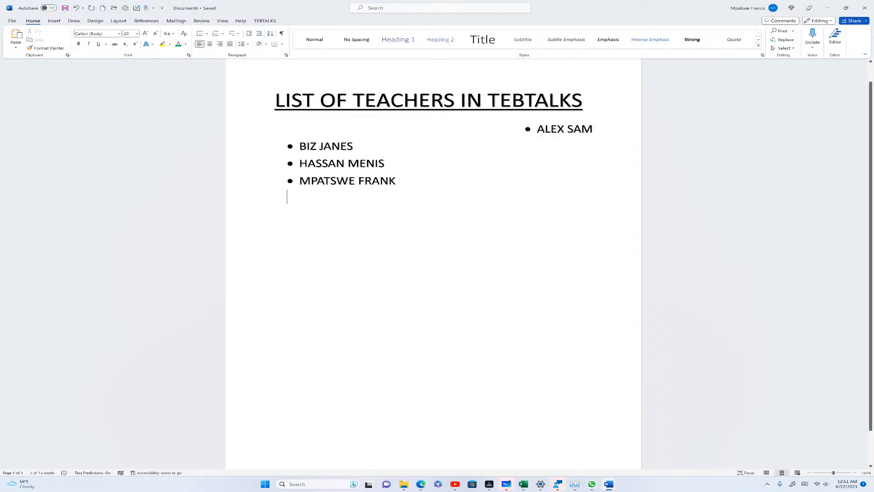
click(538, 129)
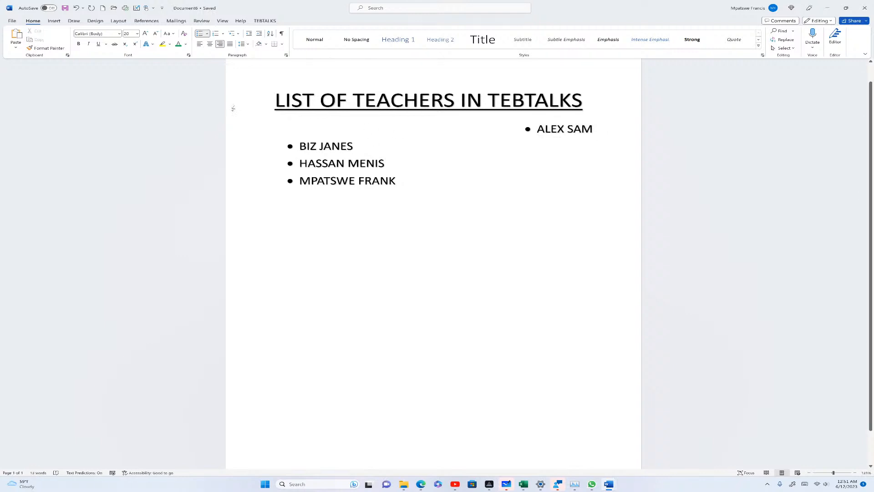
click(200, 44)
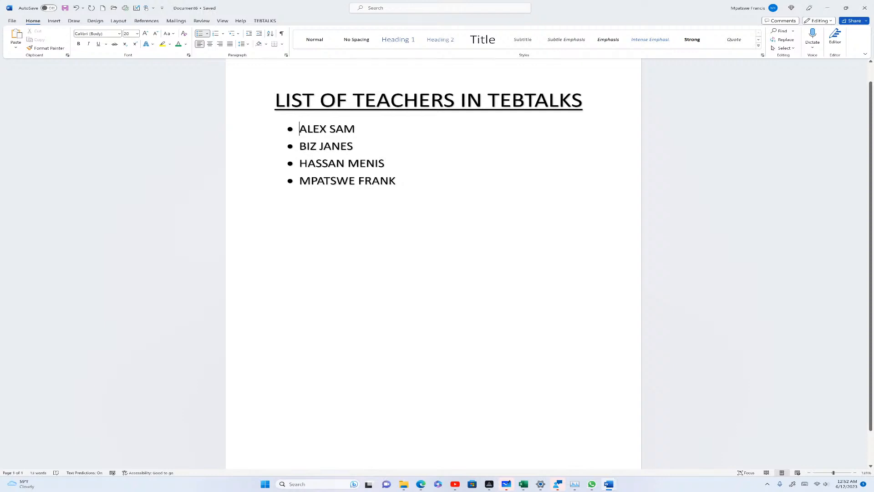
click(74, 21)
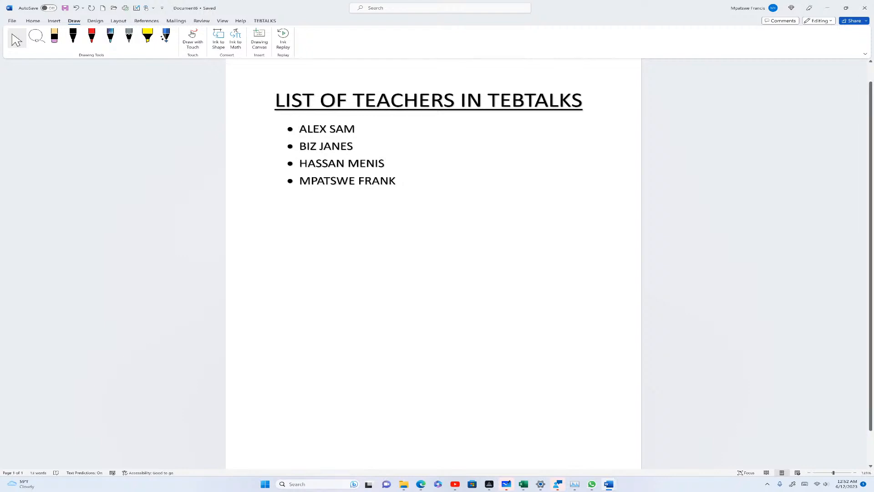
scroll(434, 264, up, 1)
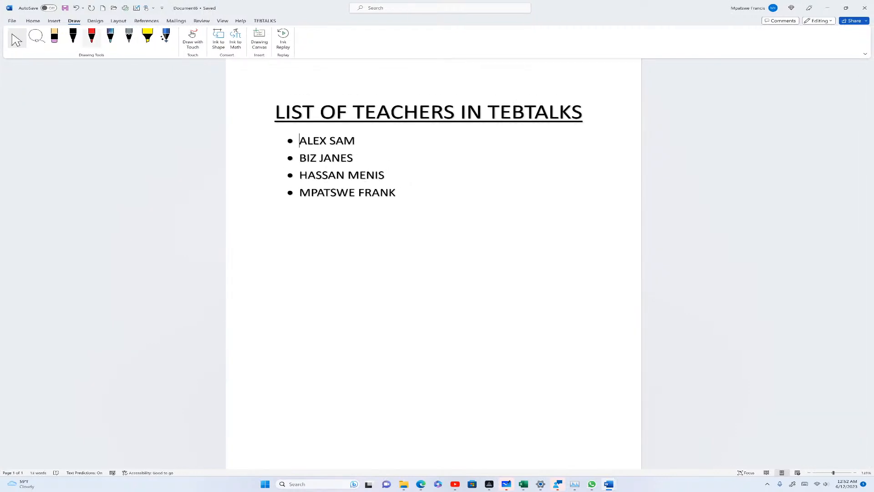
click(92, 37)
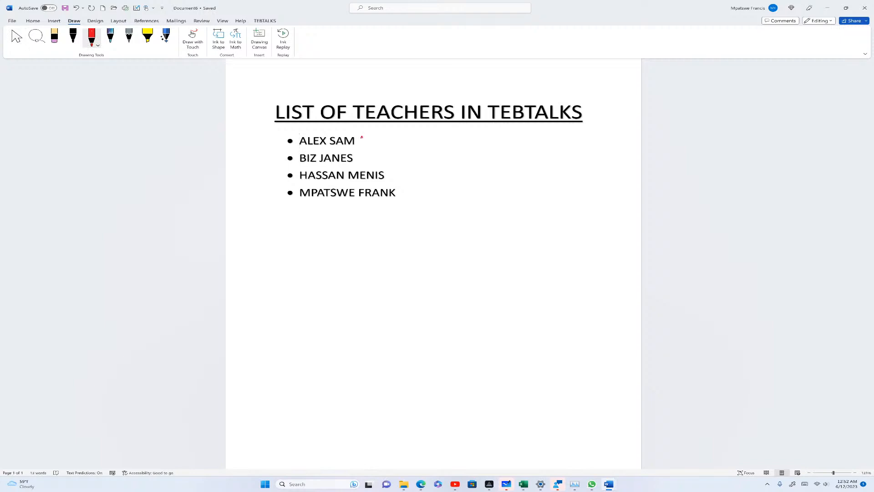
mouse_move(361, 137)
mouse_down()
mouse_move(367, 155)
mouse_move(367, 141)
mouse_up()
mouse_move(276, 148)
mouse_down()
mouse_move(366, 146)
mouse_move(356, 154)
mouse_up()
mouse_move(395, 135)
mouse_down()
mouse_move(405, 158)
mouse_move(438, 150)
mouse_move(450, 168)
mouse_up()
mouse_move(448, 146)
mouse_down()
mouse_move(506, 145)
mouse_move(489, 160)
mouse_up()
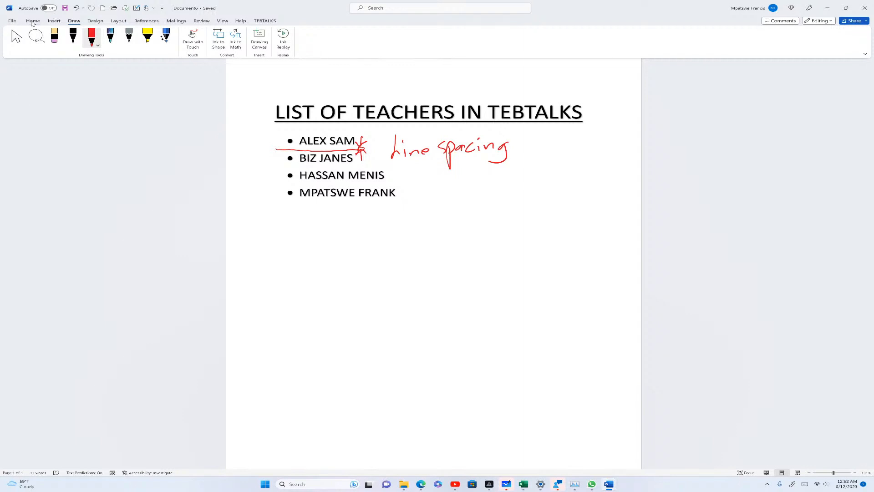
Leave inking and review the Line Spacing Options without changing them
click(17, 37)
click(32, 21)
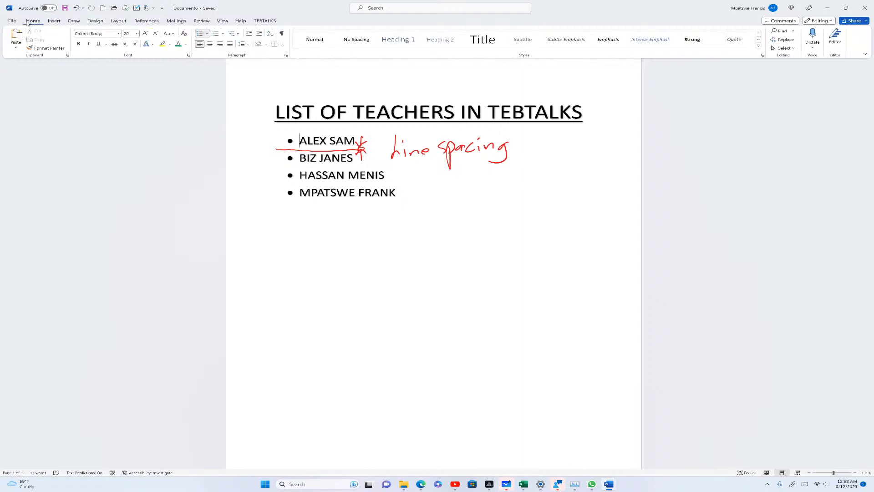
click(242, 43)
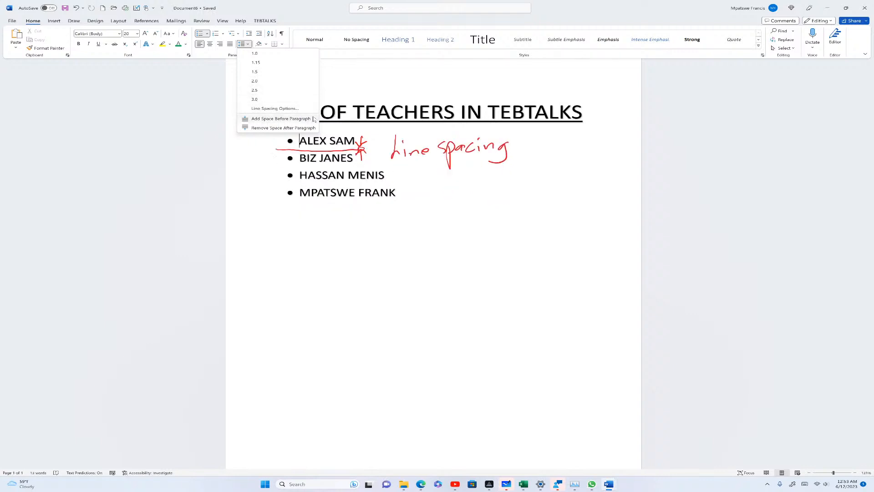
click(288, 109)
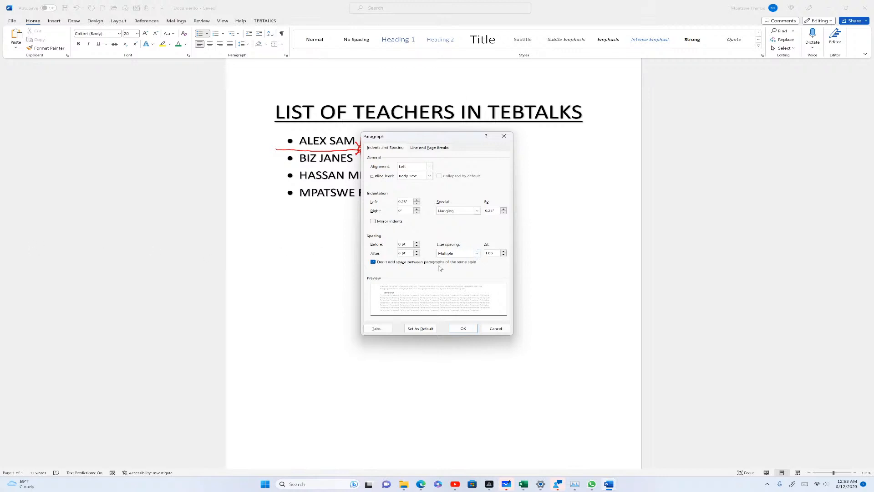
click(508, 137)
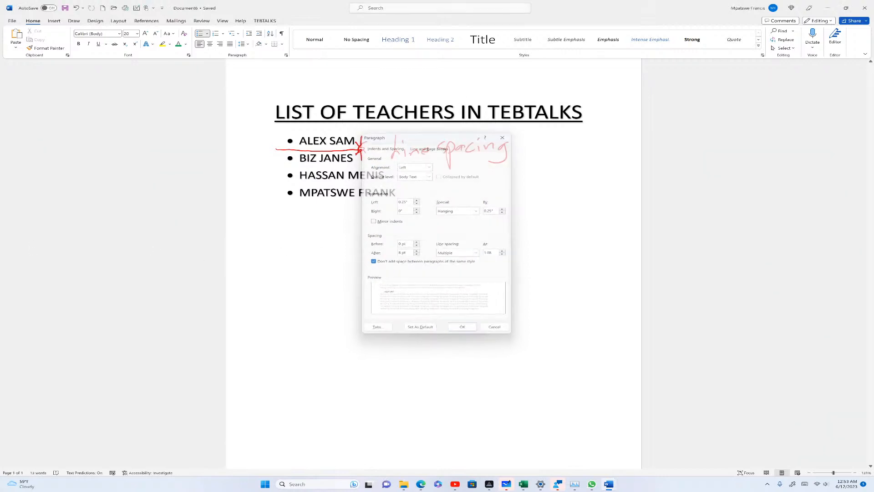
Select the whole document and apply a wider line spacing
mouse_move(290, 140)
mouse_down()
mouse_move(328, 141)
mouse_move(293, 140)
mouse_up()
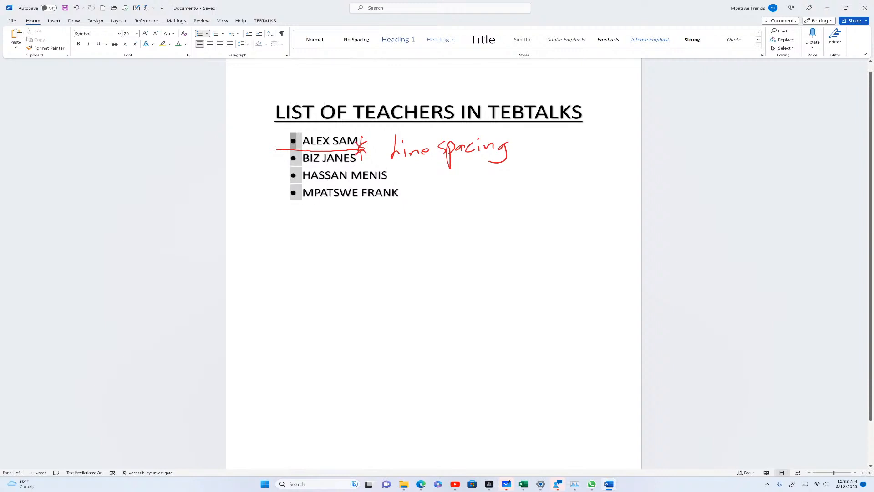
key(ctrl+a)
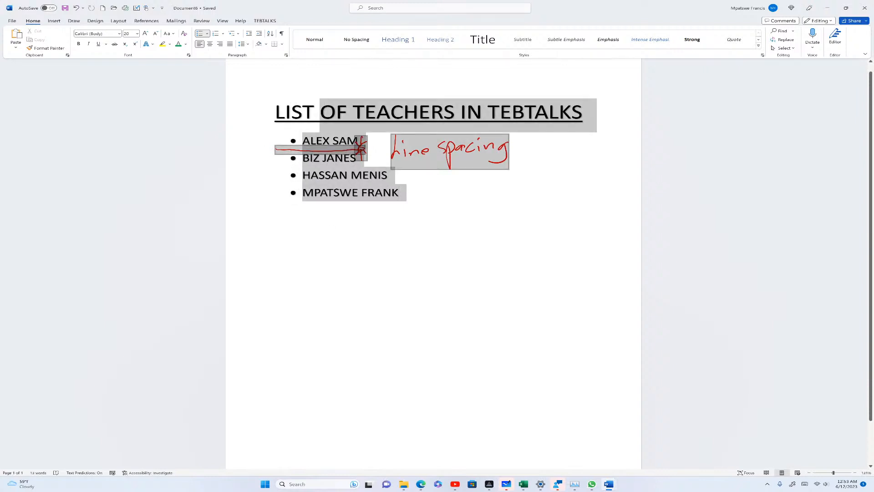
click(246, 44)
click(249, 74)
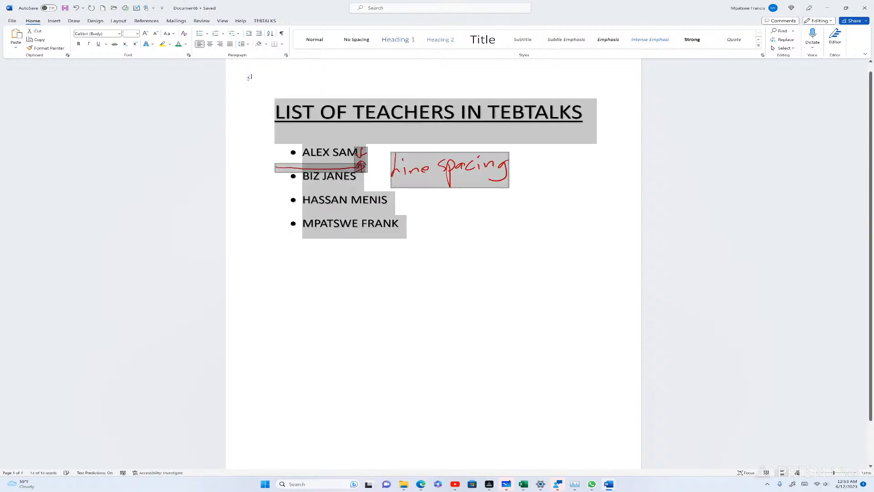
click(424, 232)
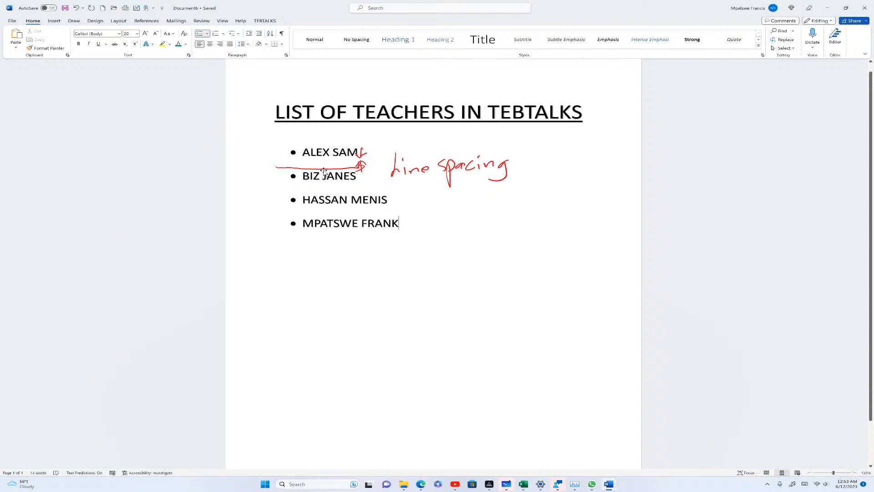
click(361, 167)
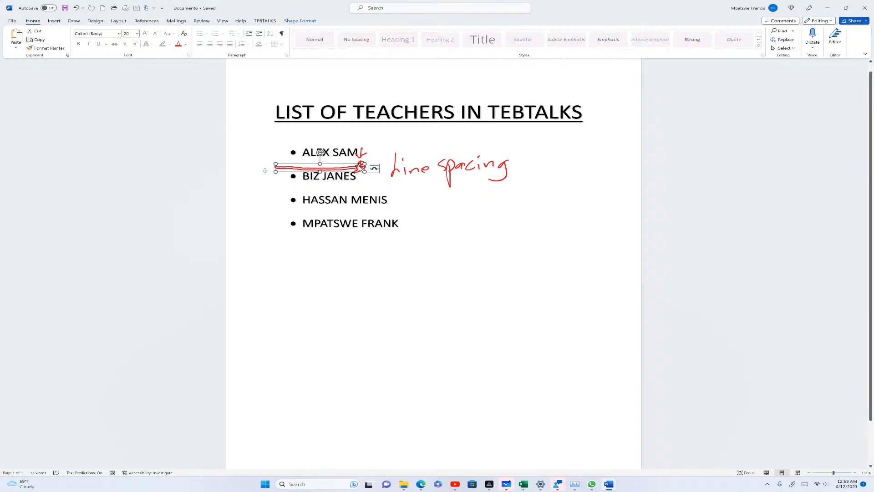
key(Delete)
click(365, 158)
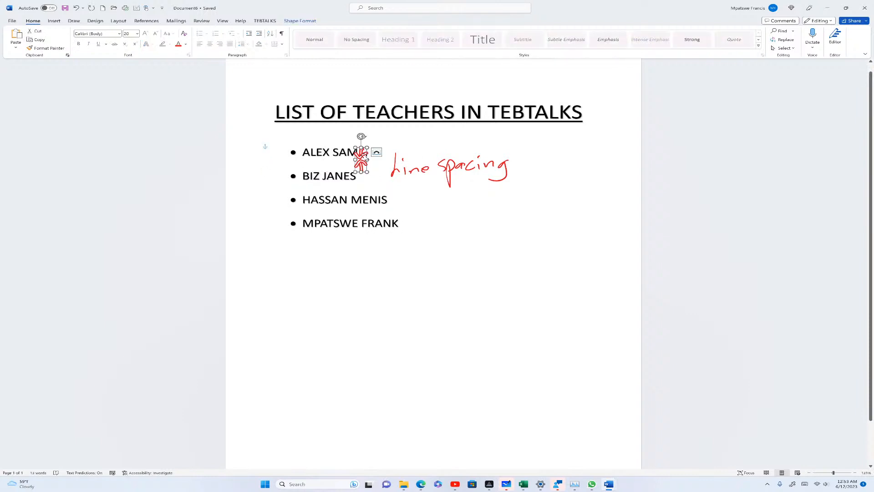
key(Delete)
click(422, 170)
key(Delete)
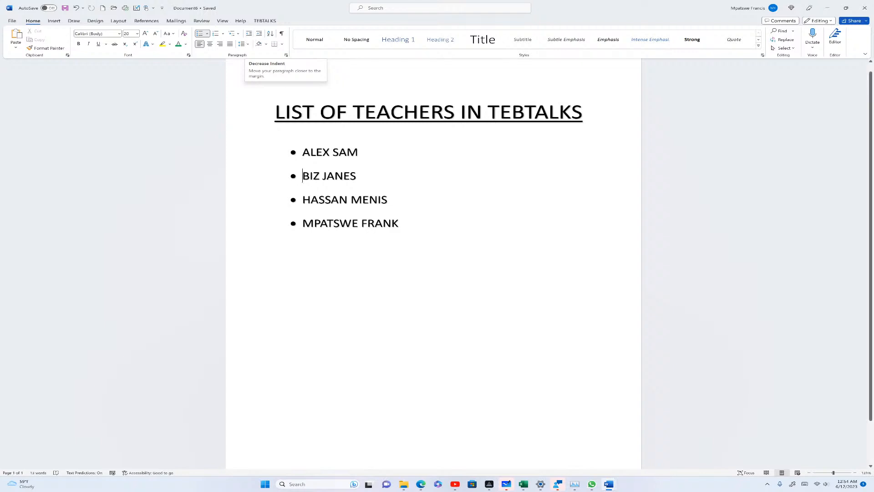
drag(302, 175, 293, 158)
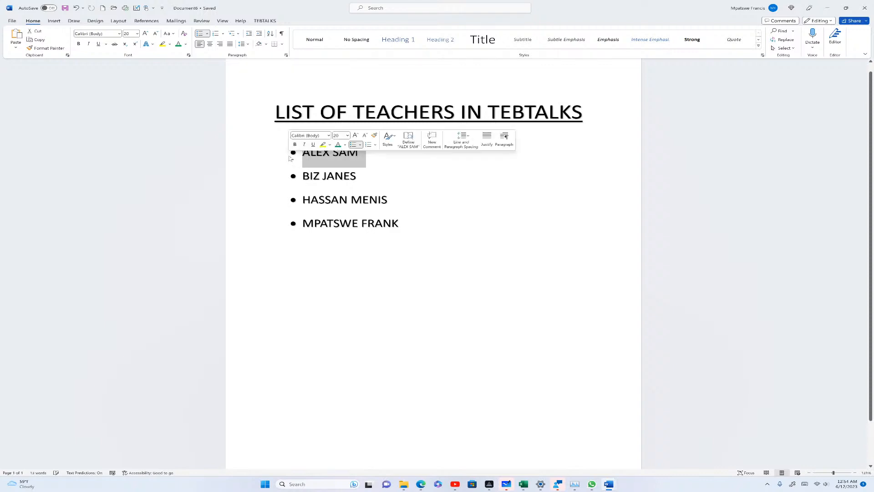
click(262, 36)
click(261, 36)
click(262, 36)
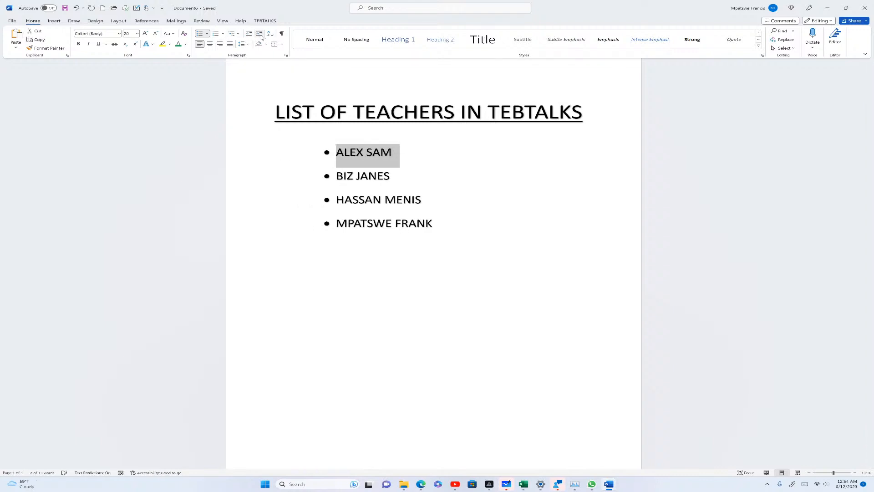
click(261, 36)
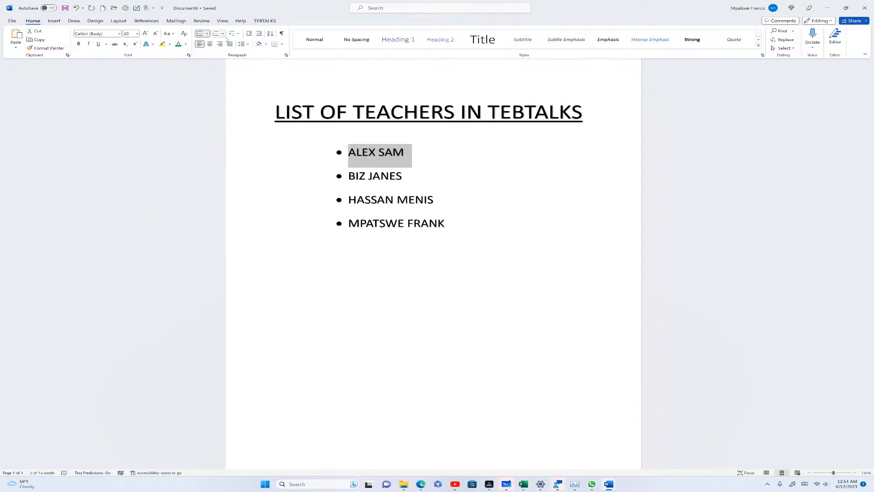
click(257, 34)
click(258, 35)
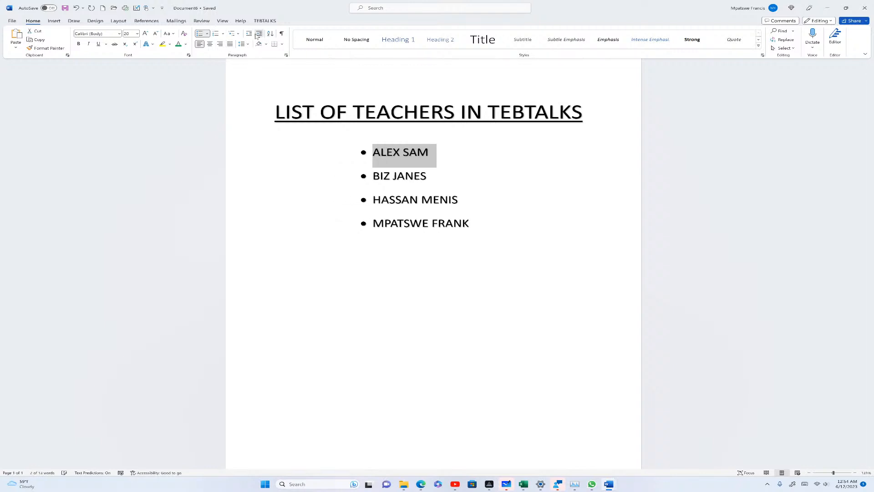
click(257, 34)
click(257, 34)
Adjust the list indent: back three steps, then six more steps right
click(249, 36)
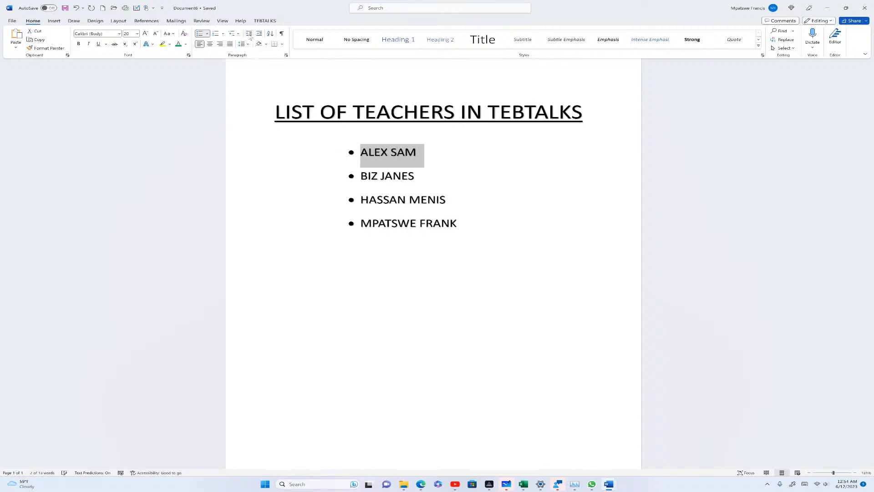
click(249, 36)
click(250, 36)
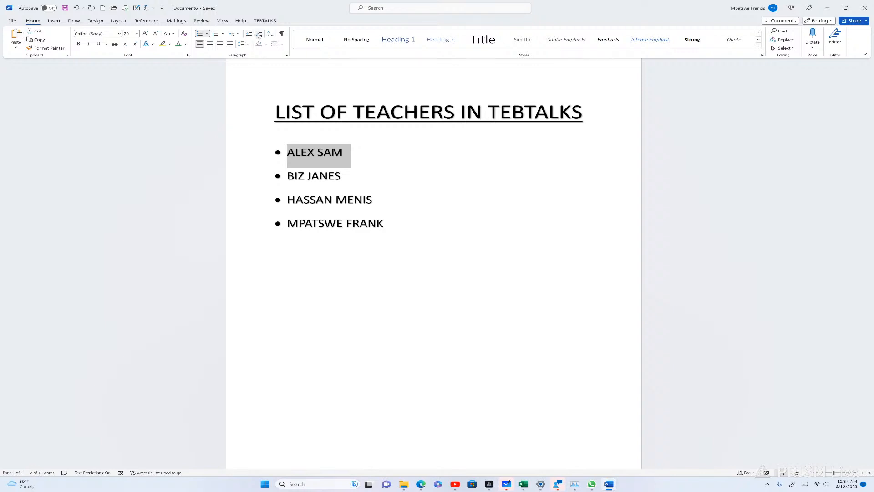
click(258, 34)
click(258, 34)
click(258, 35)
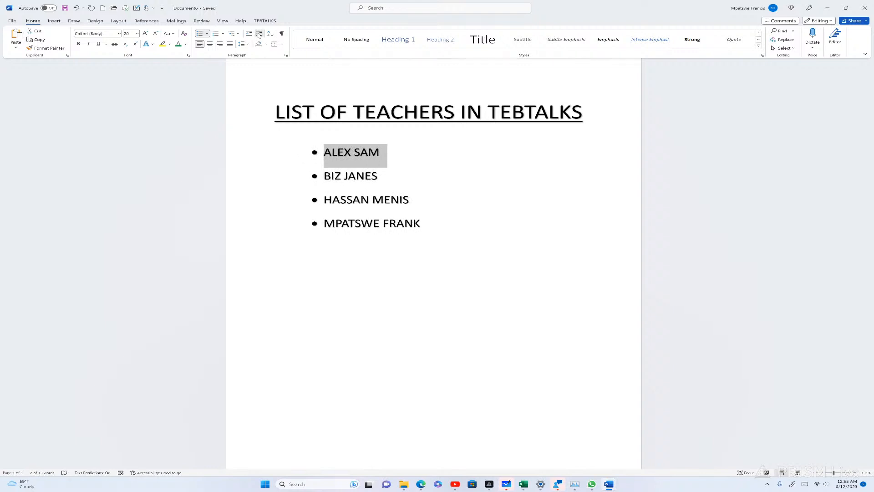
click(258, 34)
click(258, 34)
click(259, 34)
click(258, 34)
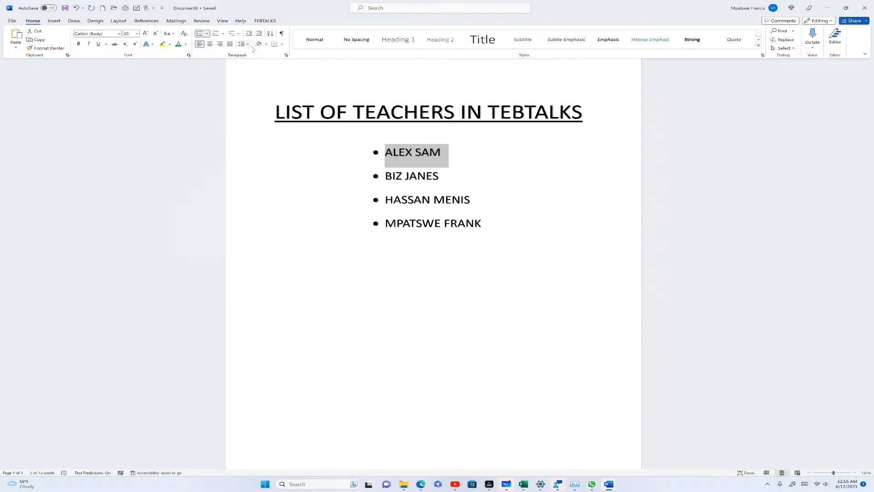
click(266, 44)
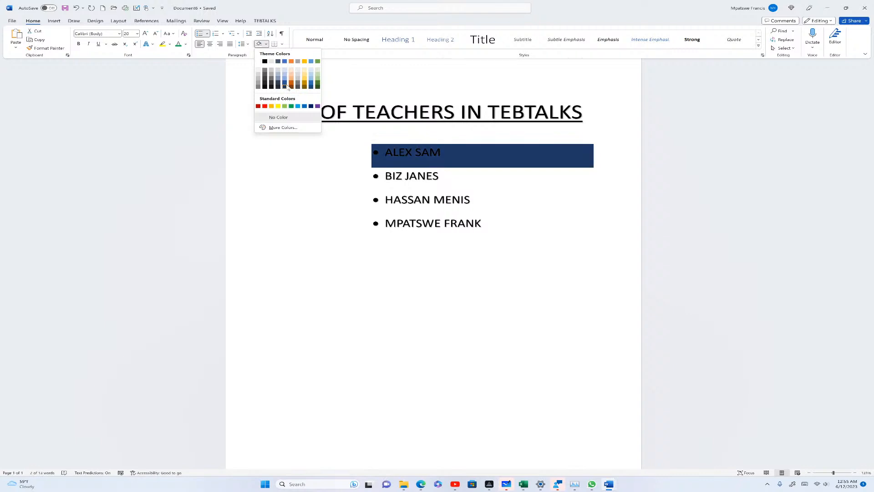
key(Escape)
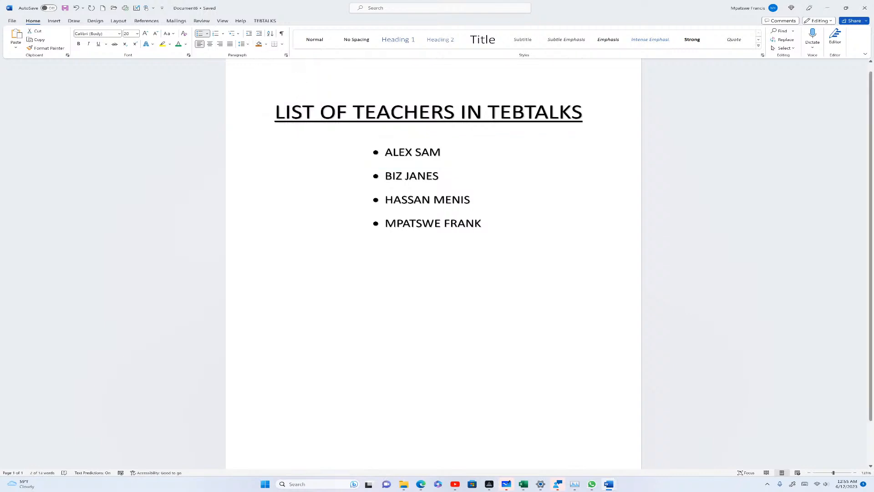
click(282, 44)
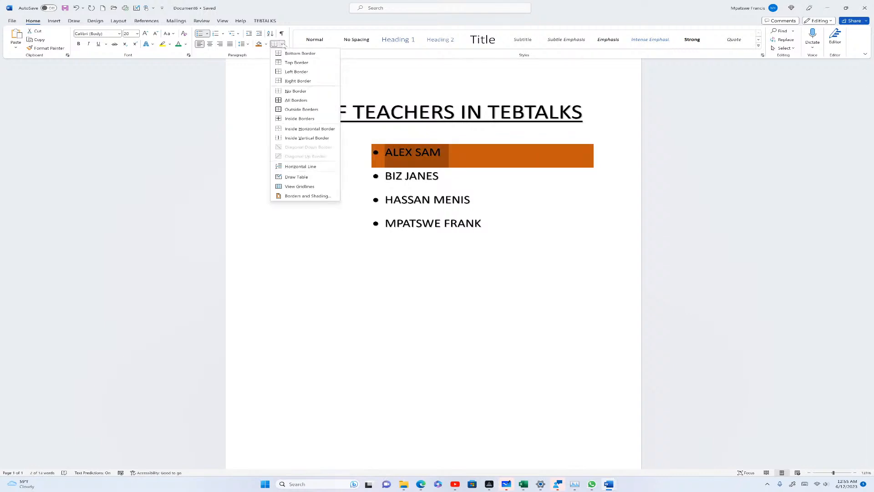
click(297, 100)
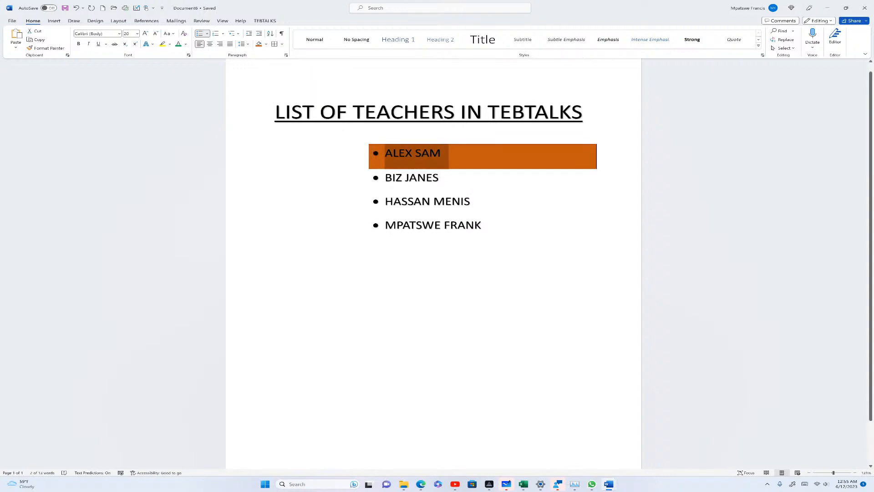
click(471, 201)
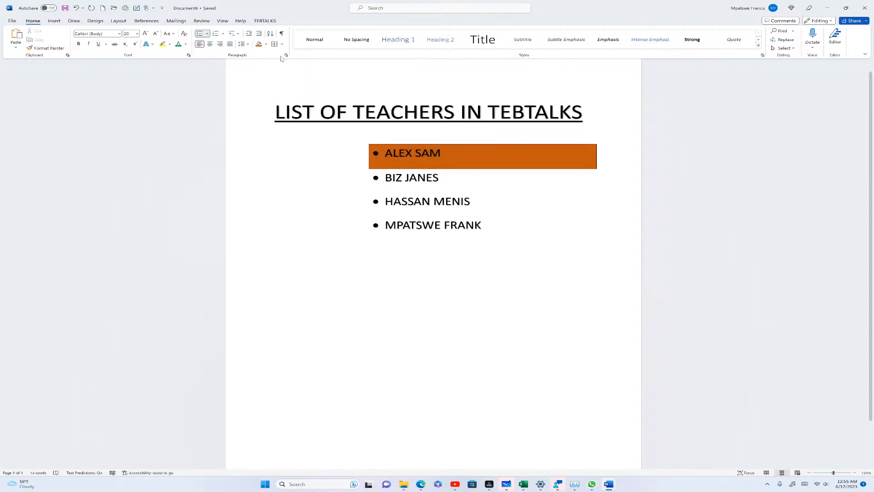
click(392, 178)
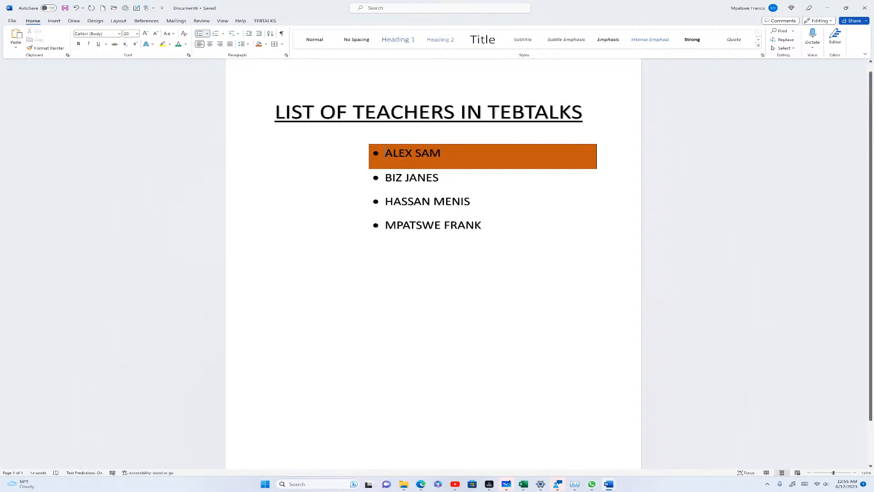
click(283, 44)
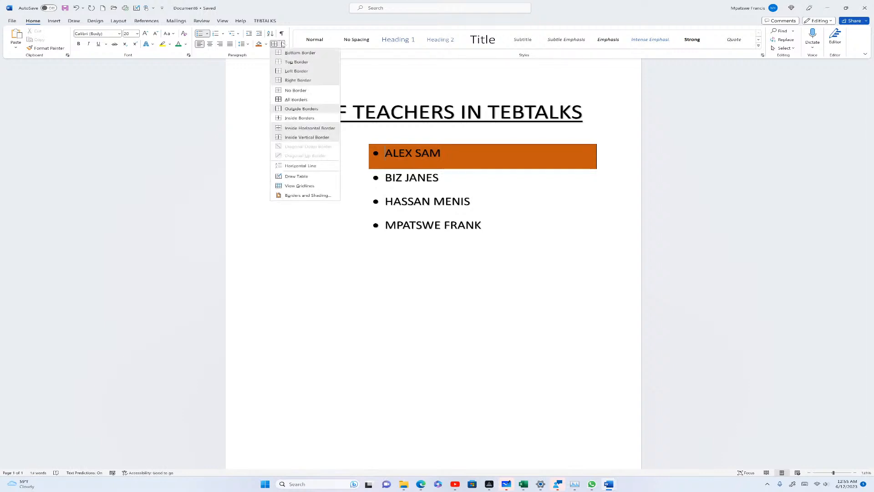
click(289, 73)
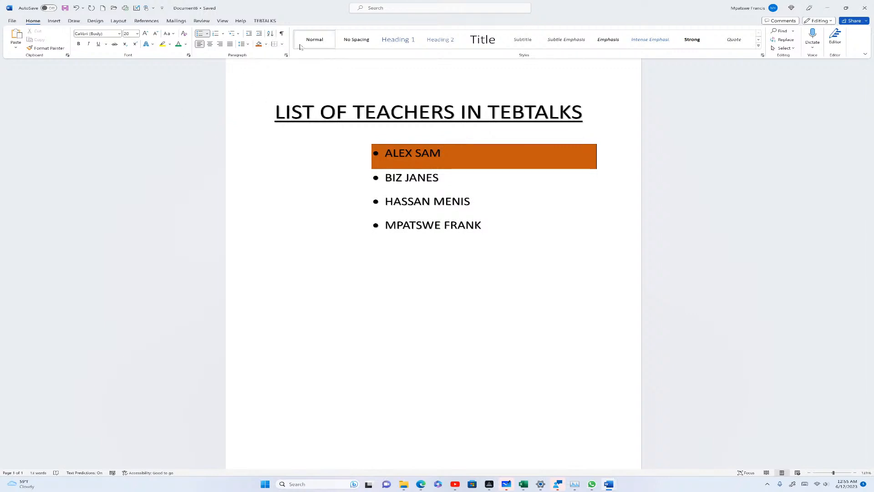
Sort the list text in descending order
click(270, 33)
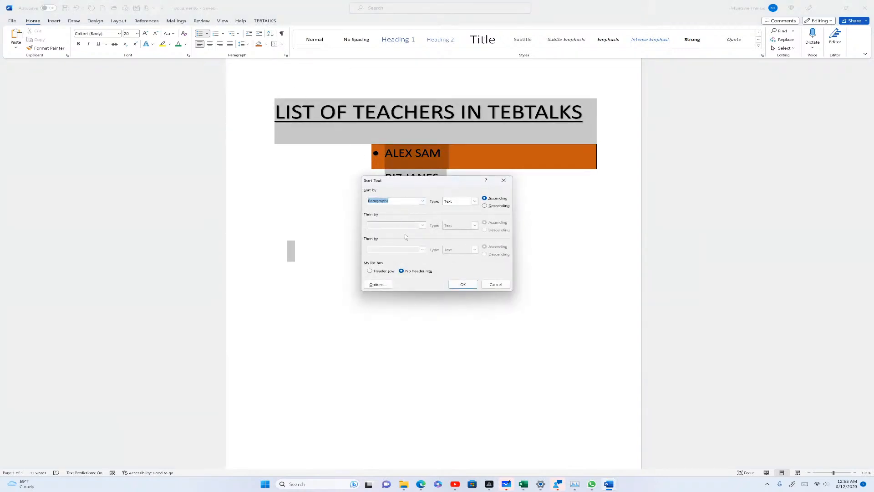
click(486, 206)
click(465, 285)
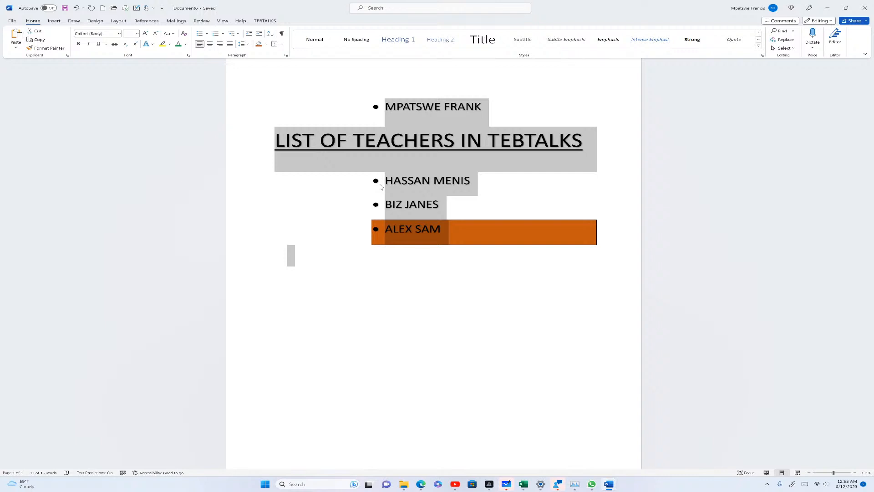
click(389, 234)
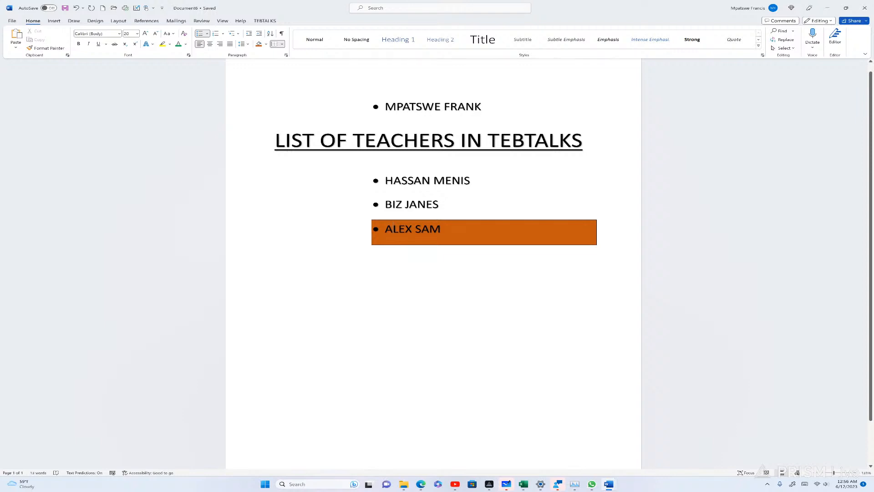
drag(447, 231, 386, 229)
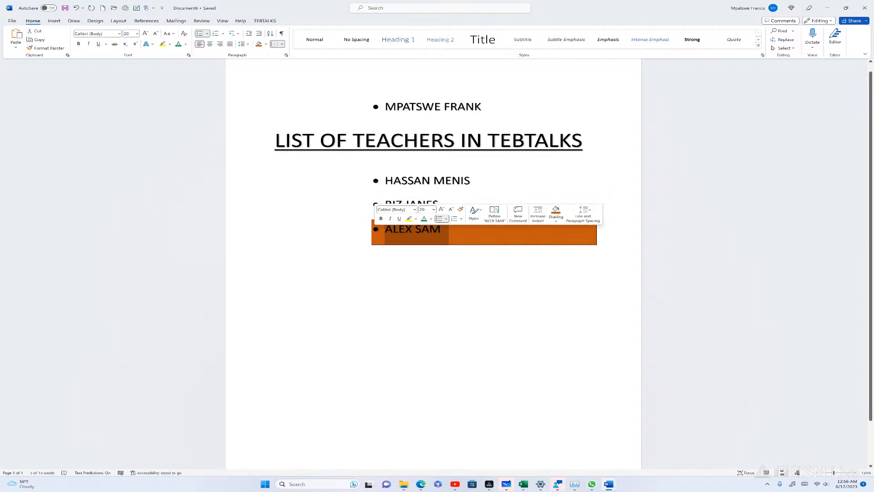
click(270, 34)
click(485, 198)
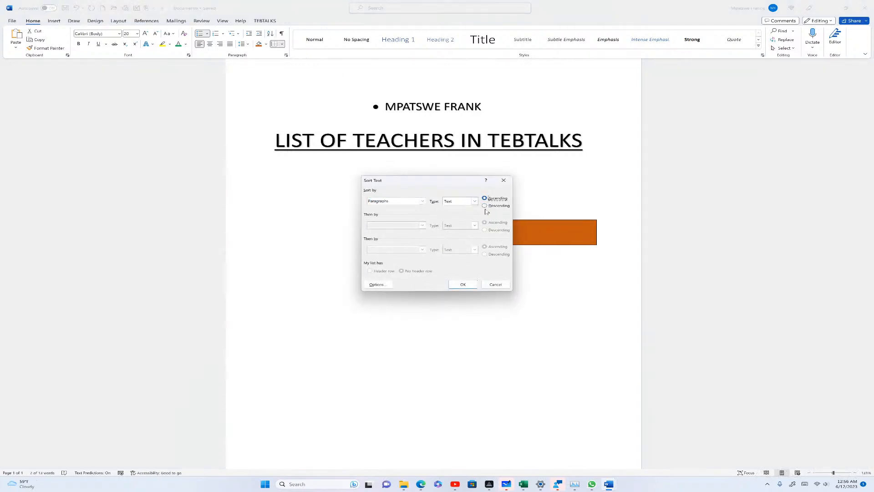
click(463, 285)
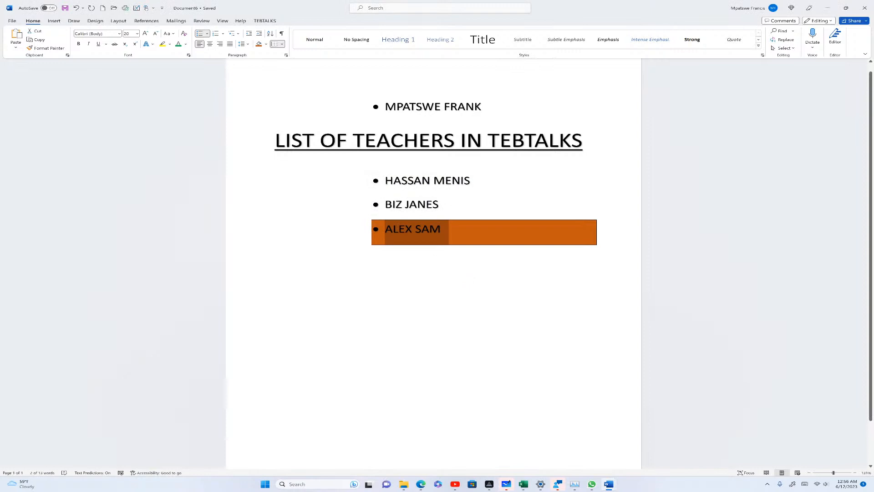
click(461, 243)
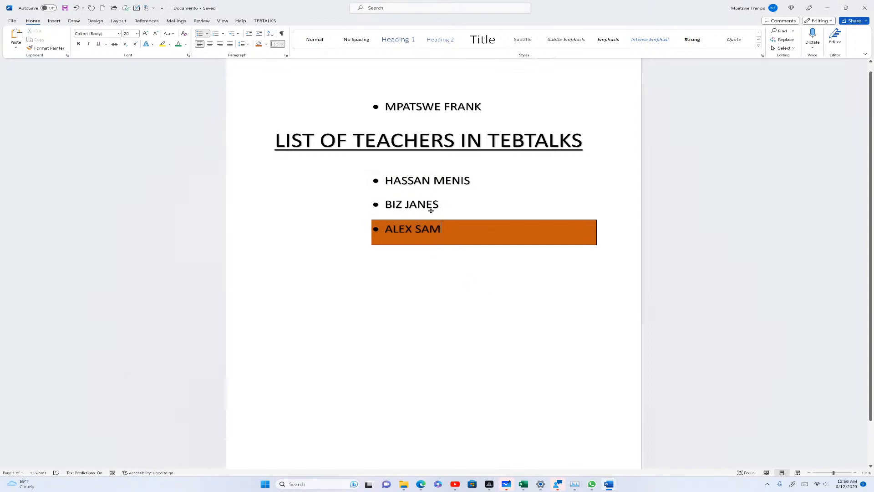
Sort all three teacher names ascending and shift the bulleted names further left
drag(458, 230, 386, 180)
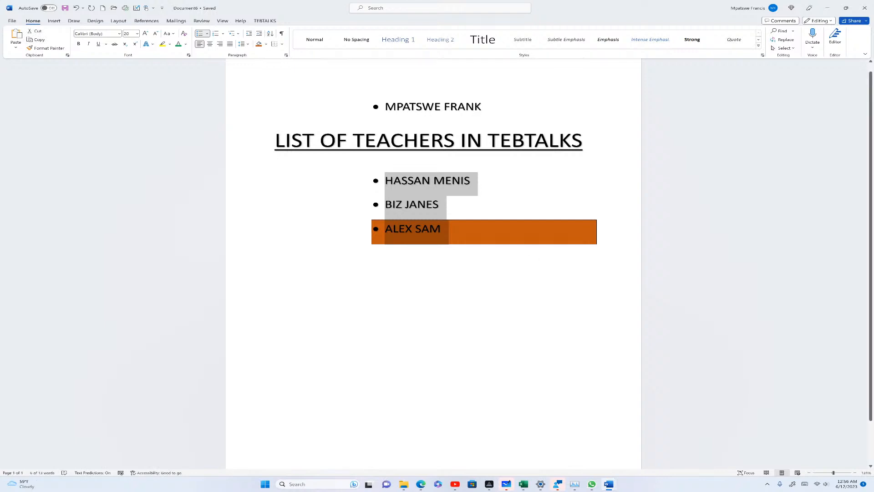
click(270, 34)
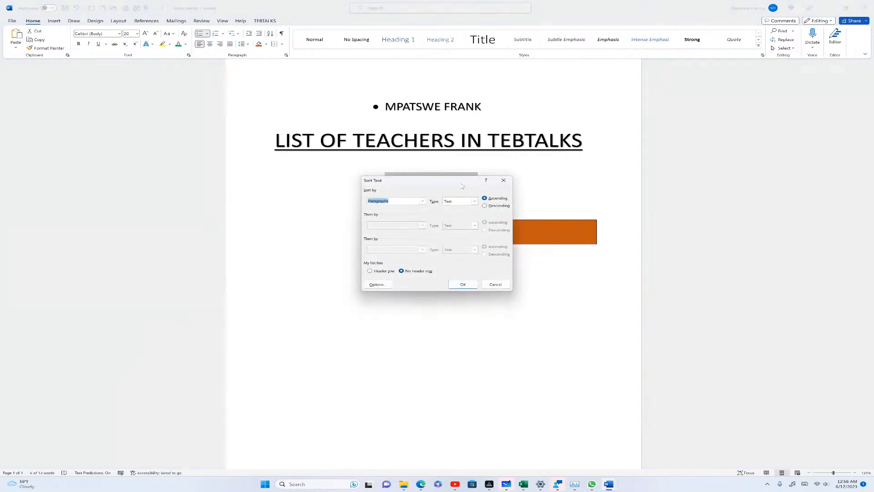
click(462, 285)
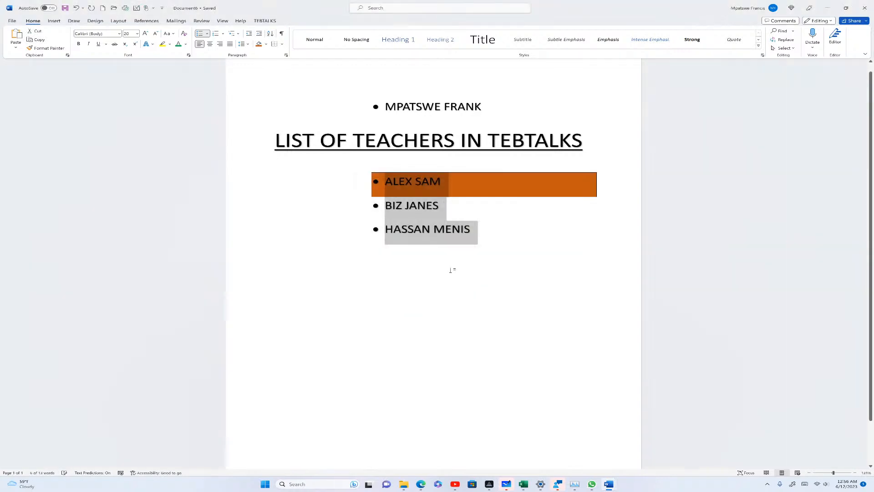
click(440, 262)
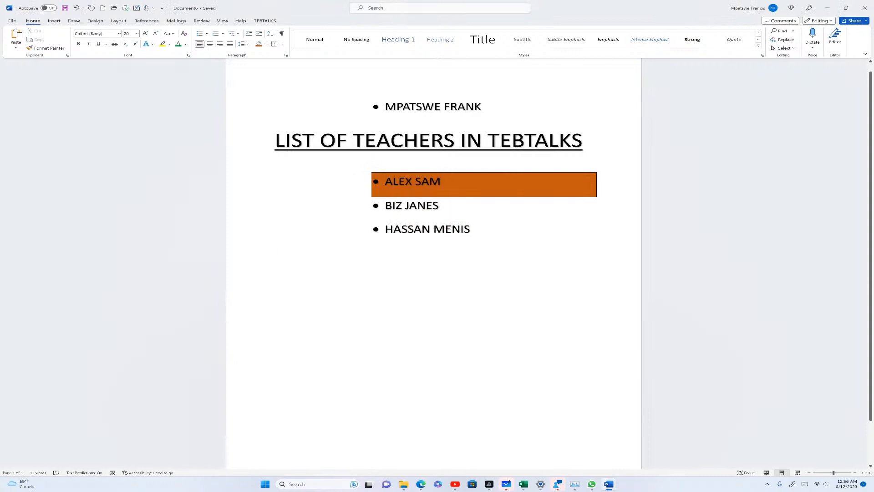
click(376, 205)
drag(375, 205, 302, 205)
Put the caret back in the document text and open the Find dropdown in the Editing group
click(311, 223)
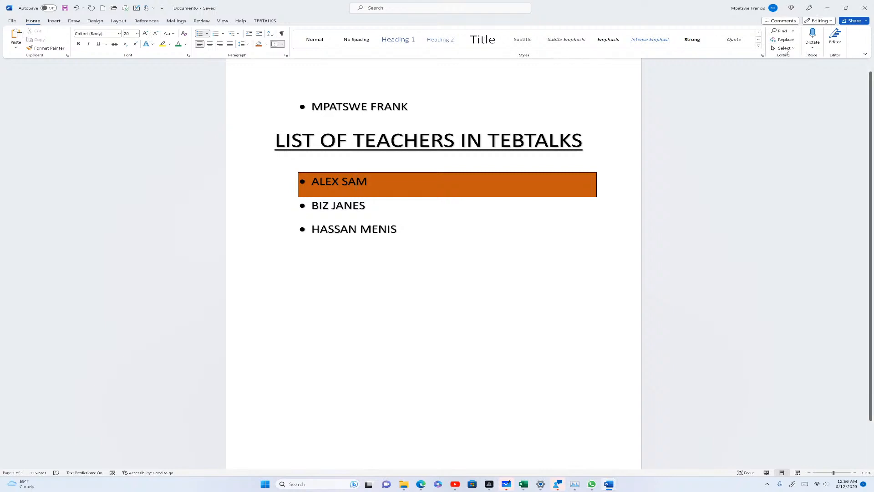
click(794, 32)
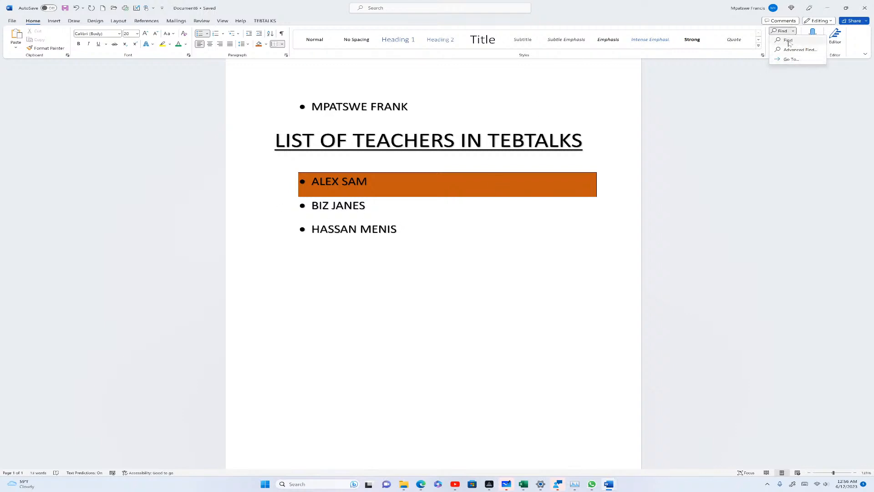
click(789, 40)
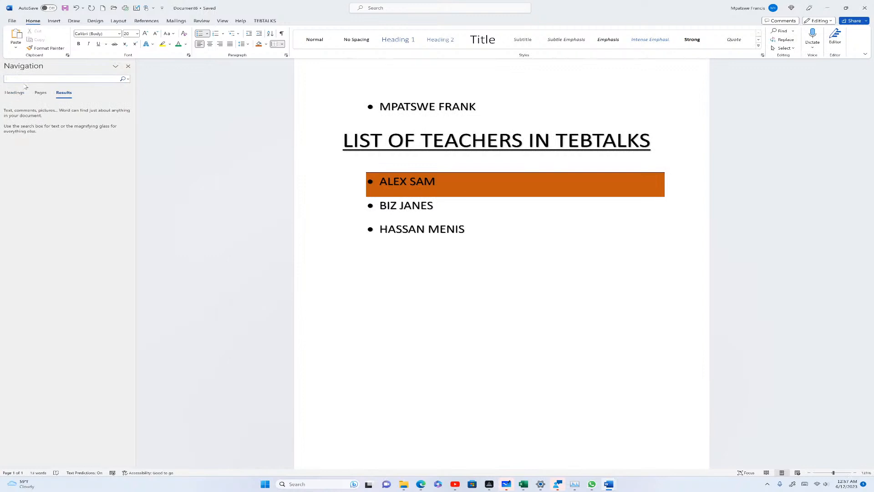
text(BIZ)
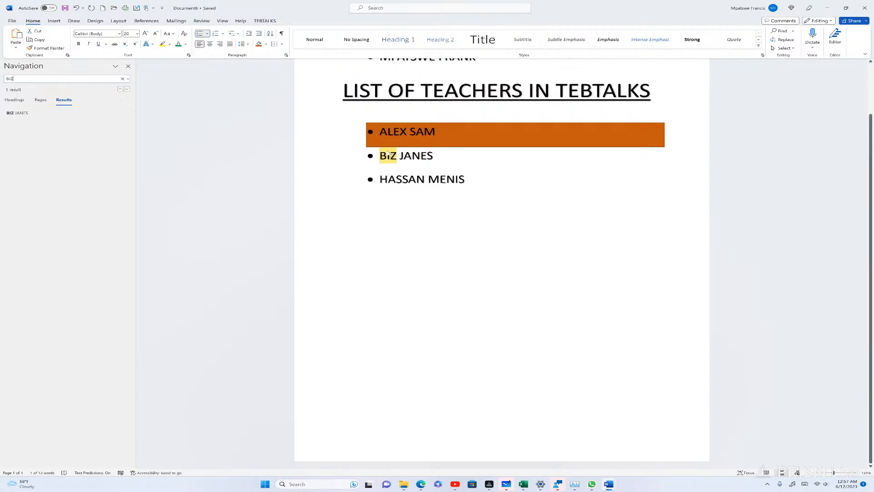
key(Return)
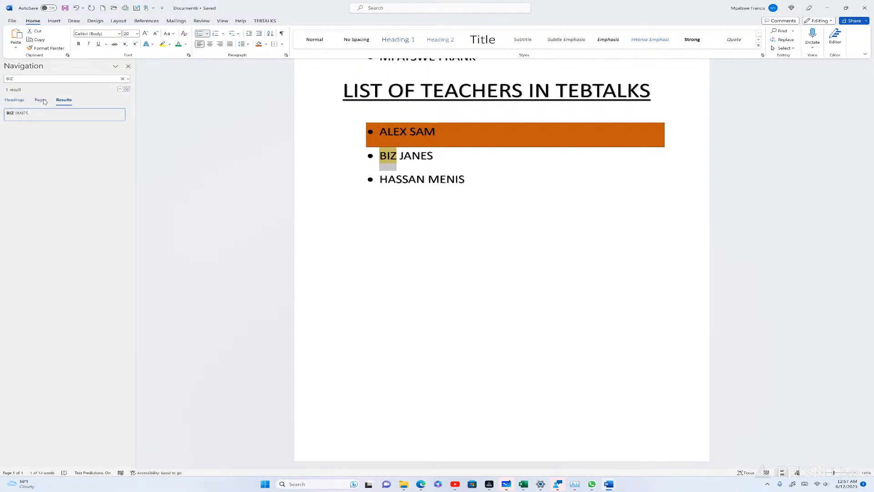
click(786, 40)
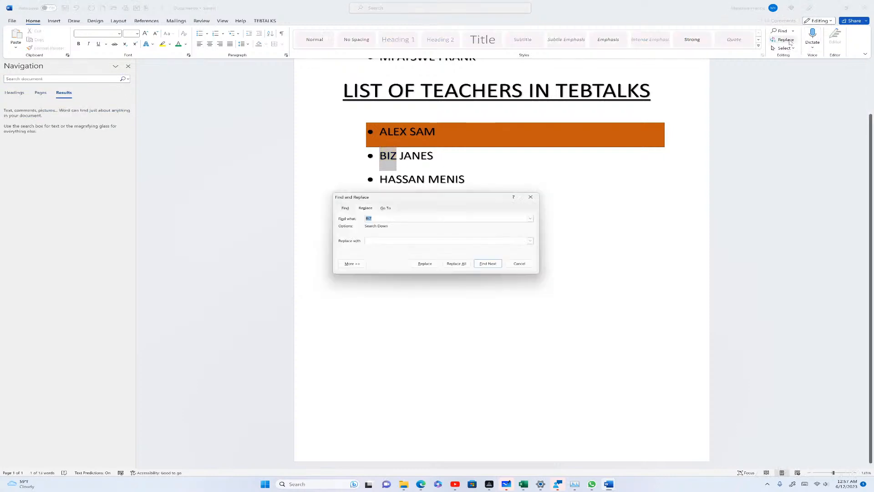
click(366, 241)
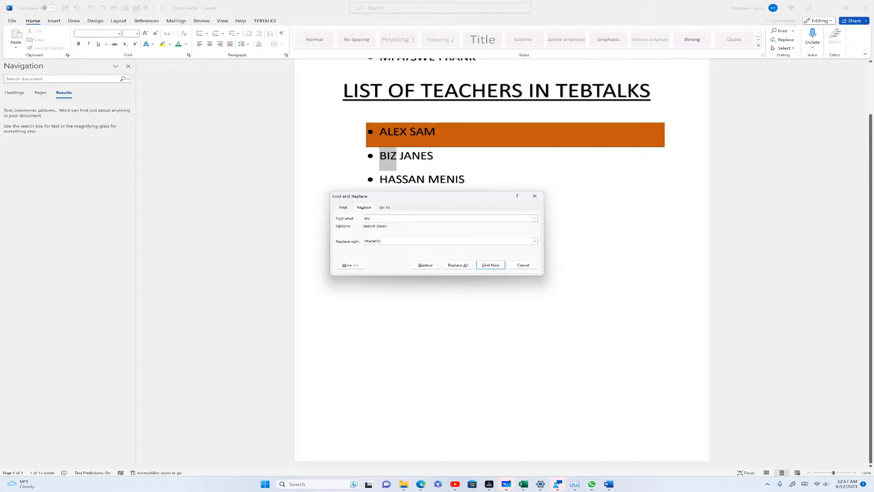
click(460, 265)
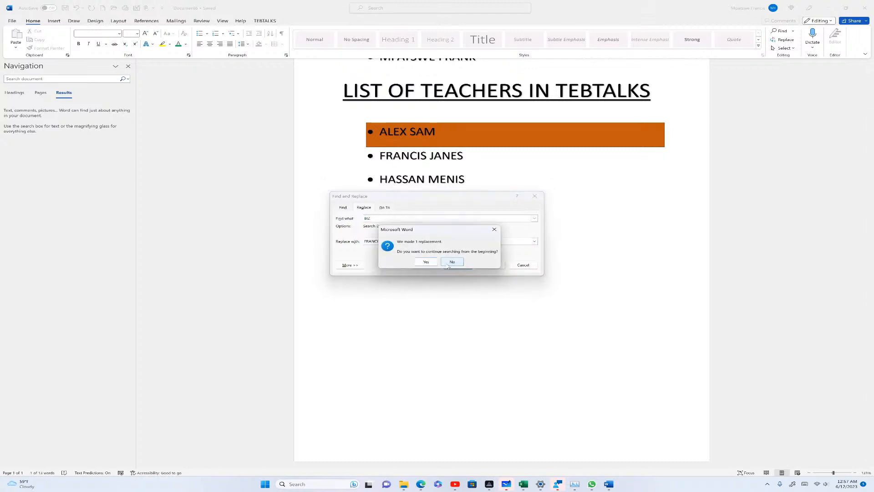
click(427, 261)
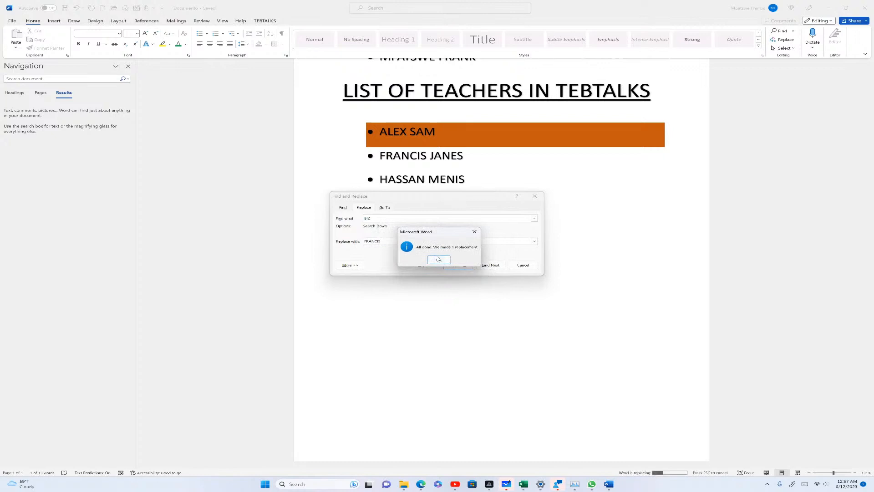
click(438, 259)
click(524, 265)
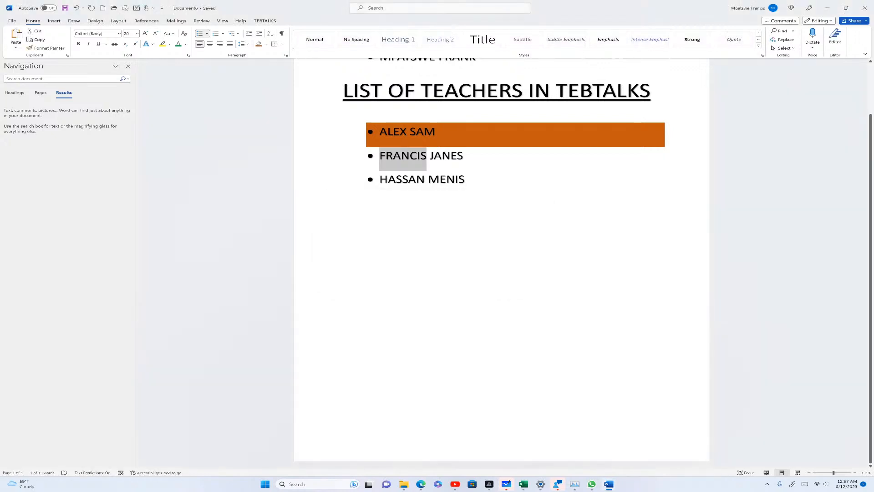
click(418, 167)
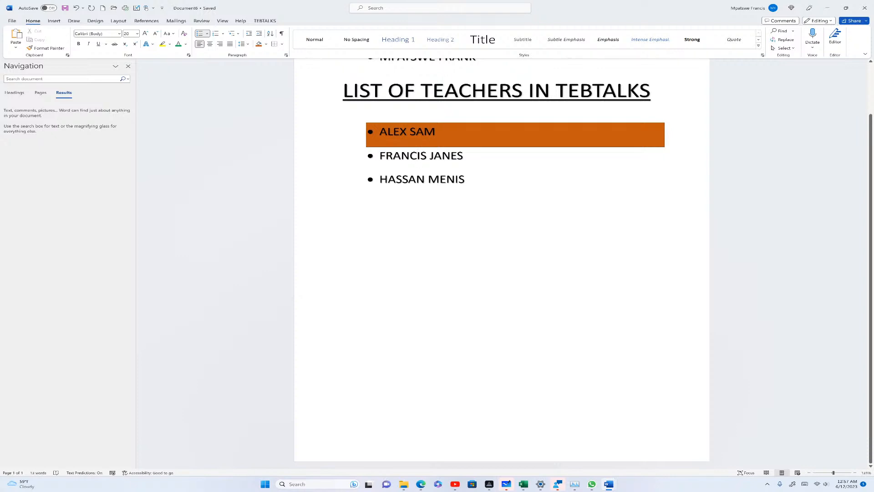
Select all text in Document6 using Select > Select All in the Editing group
click(784, 48)
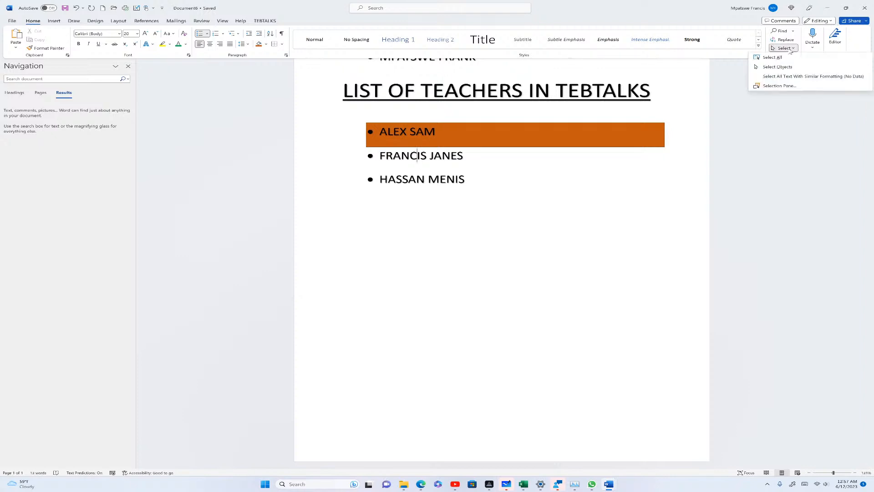
click(772, 57)
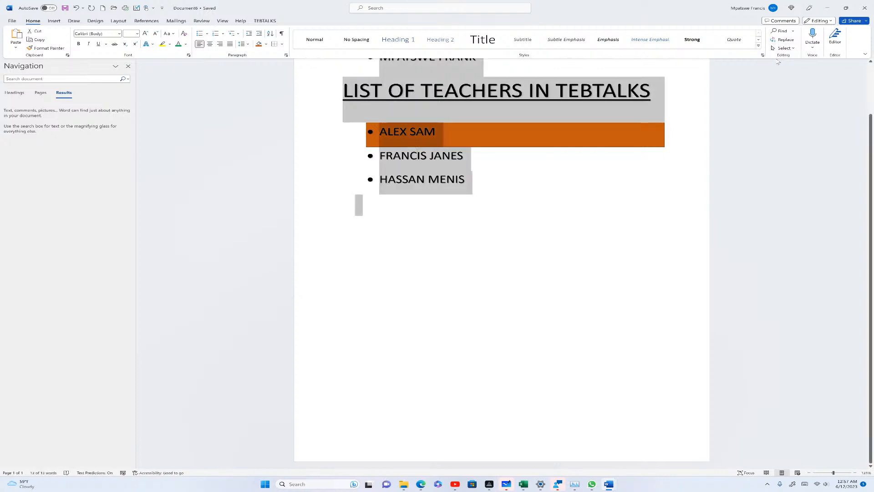
click(784, 48)
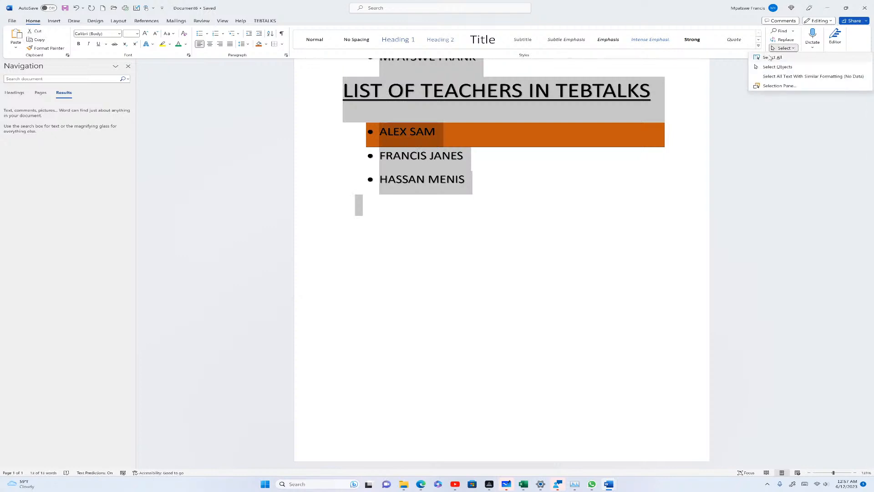
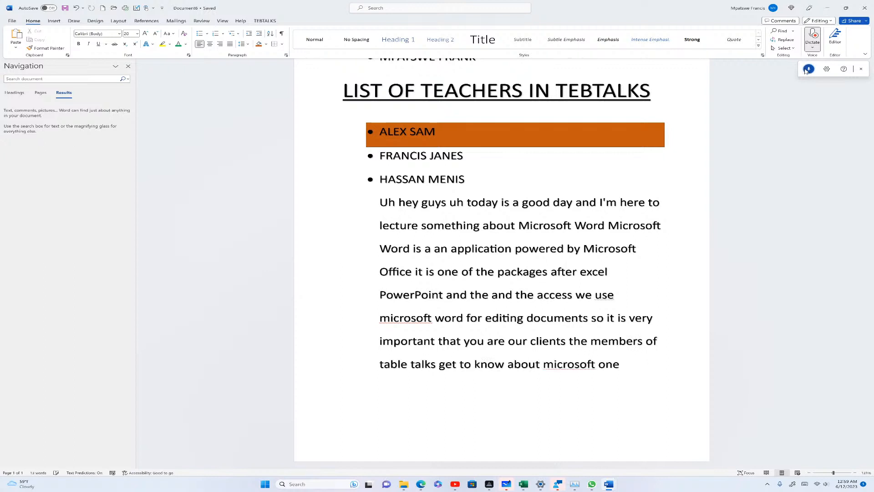
Stop dictation once the paragraph introducing Microsoft Word sits under the teachers list
click(807, 69)
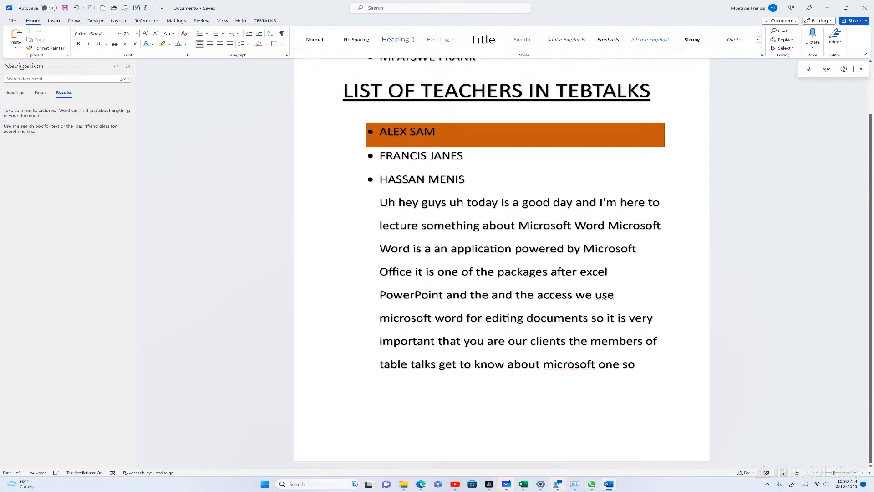
Delete the three names and old paragraph, then dictate a Ugandan secondary-teachers story ending 'excel in your dreams'
drag(640, 365, 332, 137)
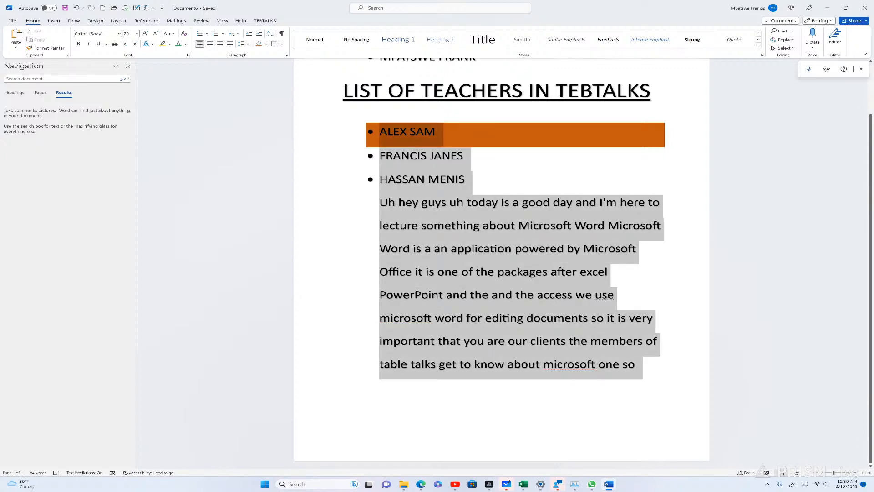
key(BackSpace)
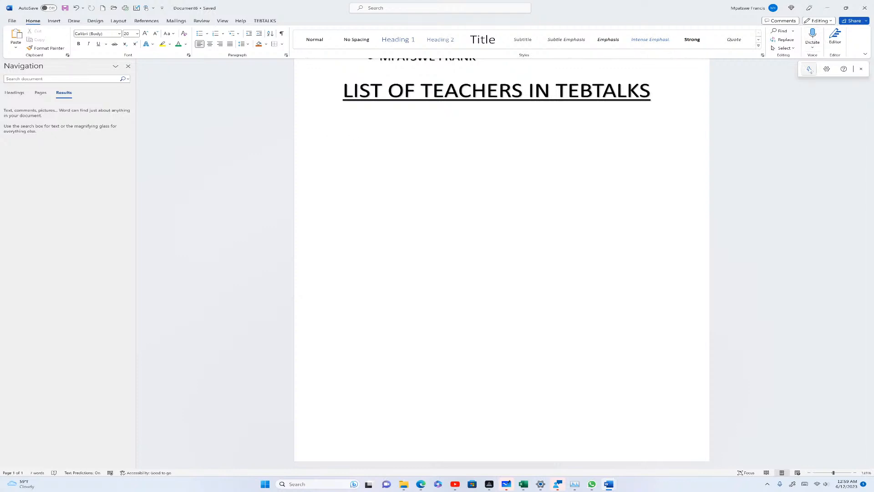
click(809, 69)
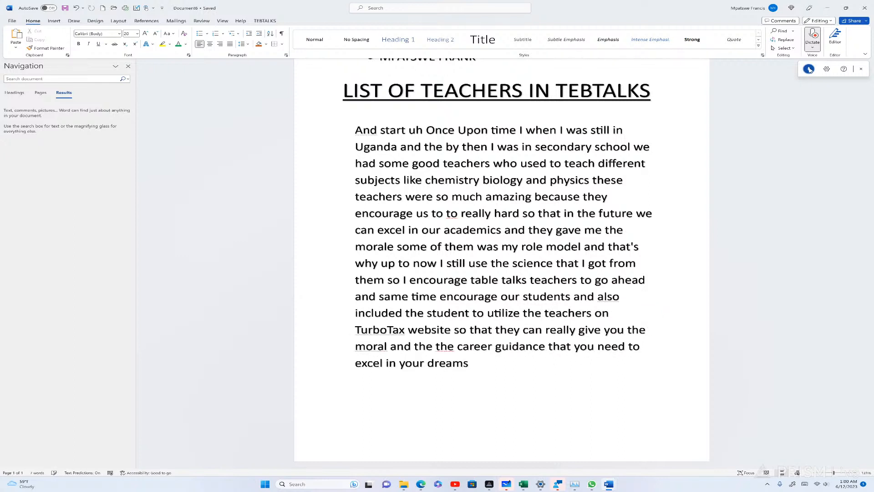
click(809, 68)
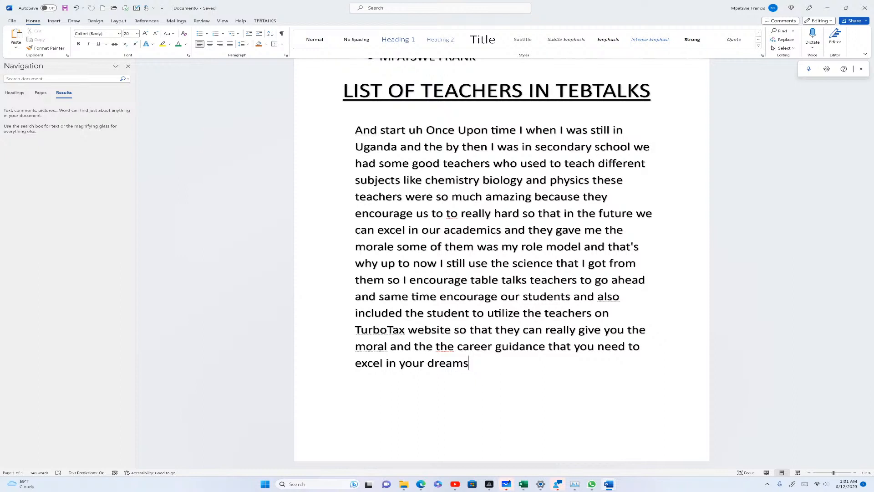
click(836, 40)
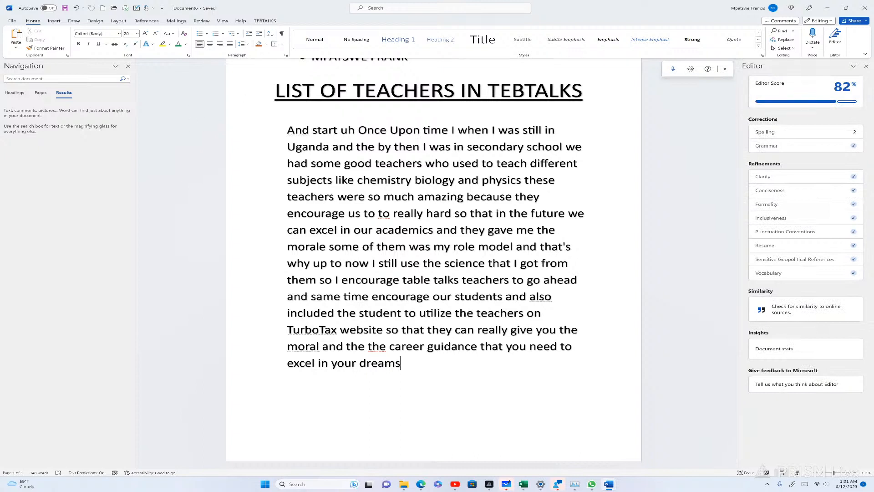
Keep Editing mode and open the Comments pane, which shows the file has no comments
click(830, 23)
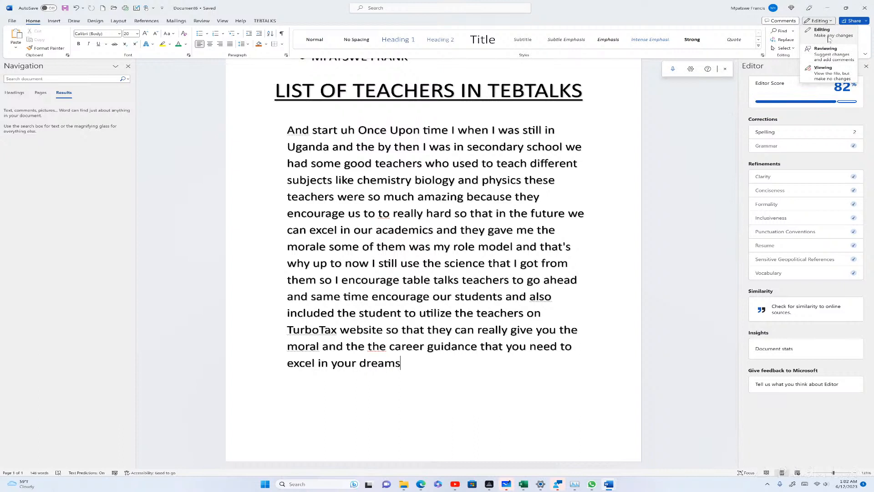
click(825, 39)
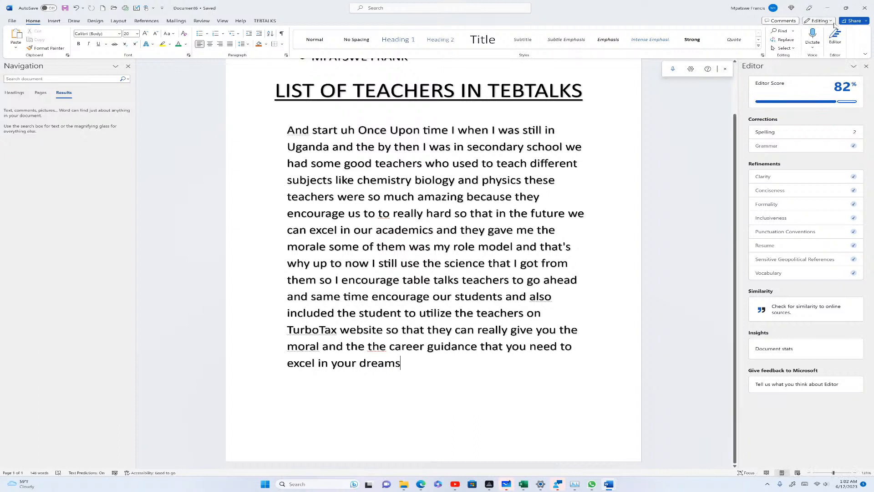
click(780, 21)
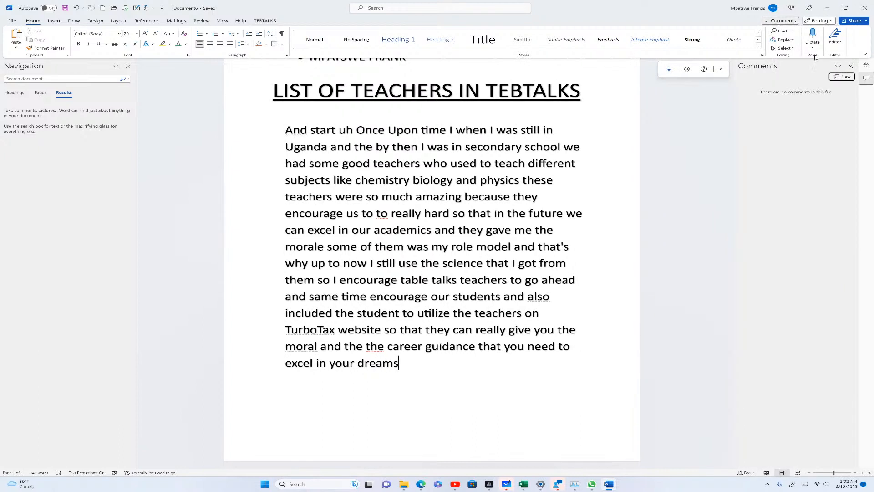
Open the Share dialog, close it without sharing, and bring up the Insert commands
click(851, 22)
click(836, 30)
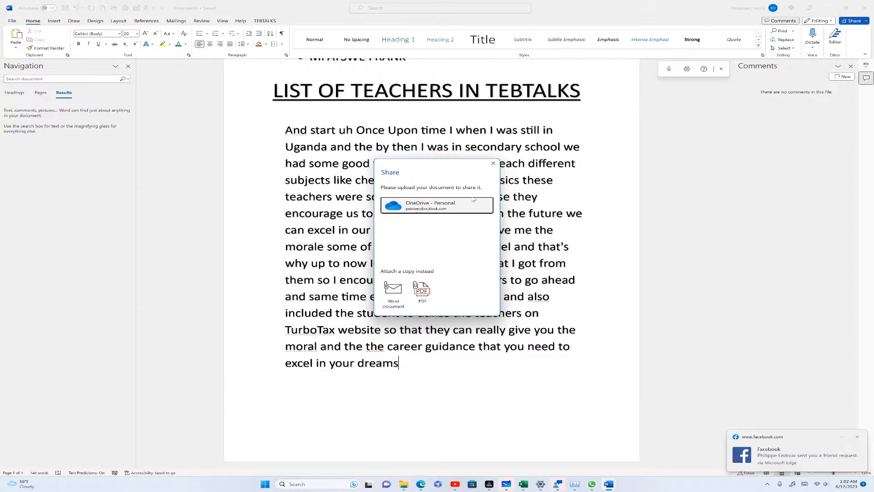
click(494, 164)
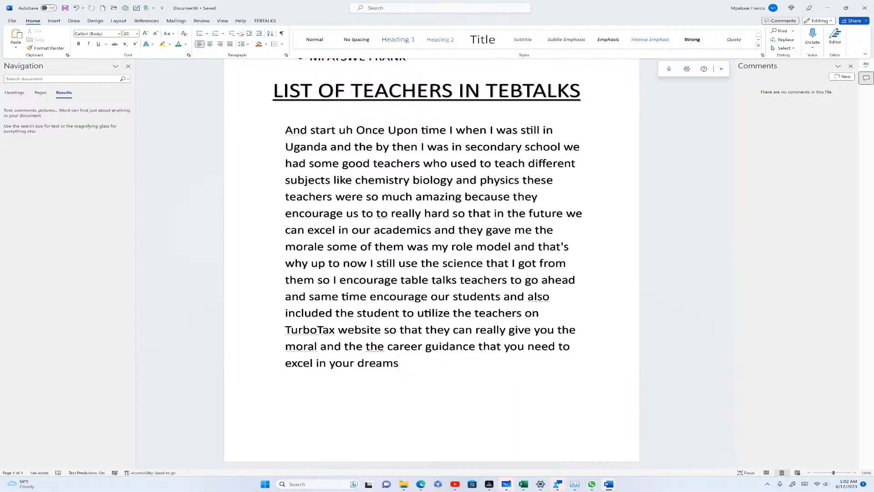
click(59, 21)
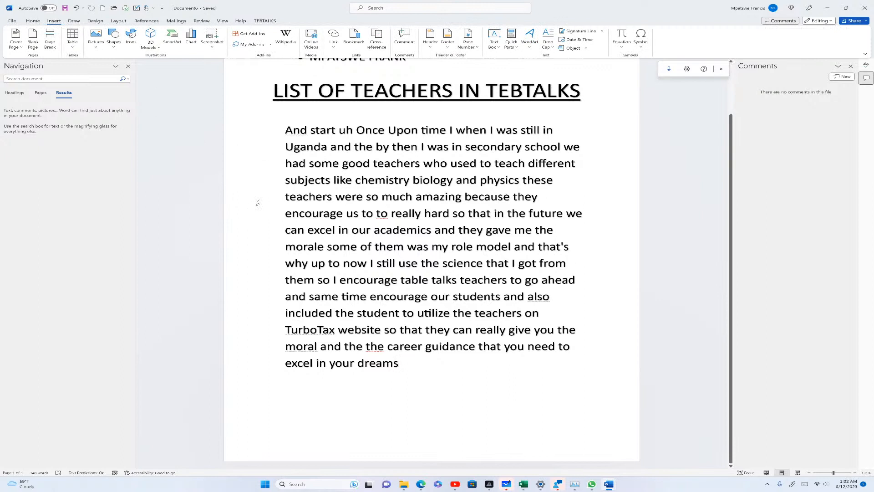
Try the Ion (Dark) and then the Integral cover page designs
scroll(257, 203, up, 1)
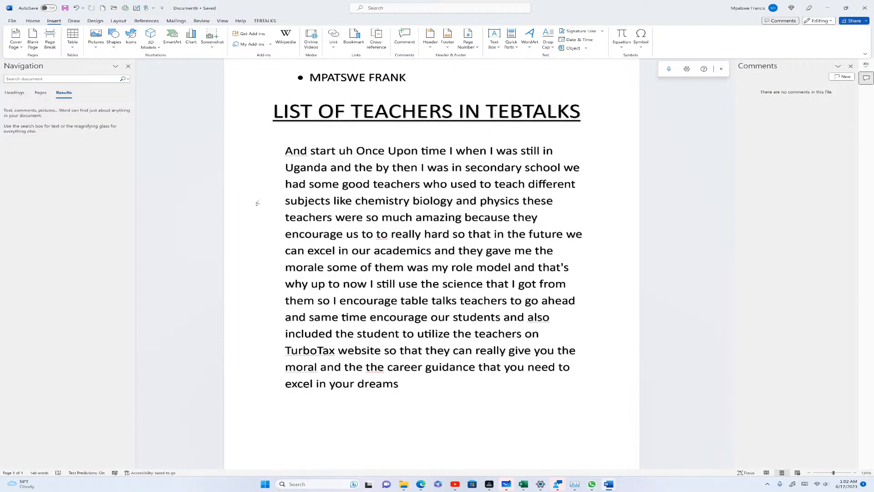
click(16, 39)
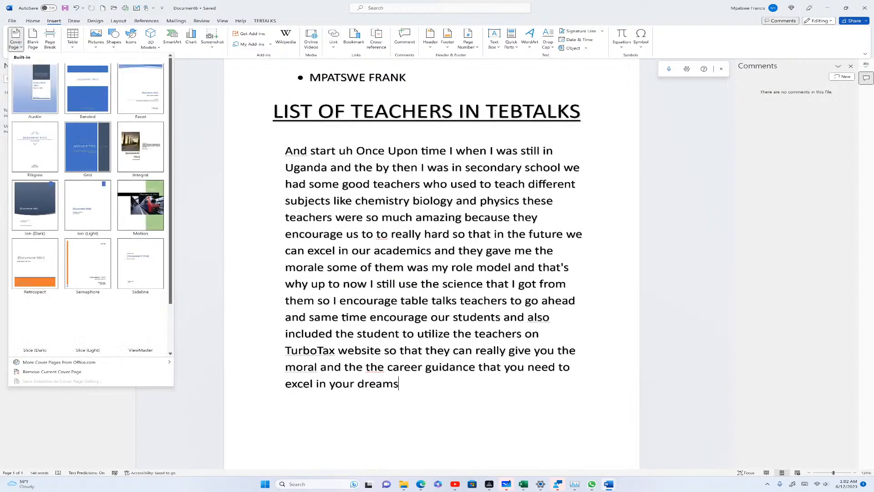
click(35, 205)
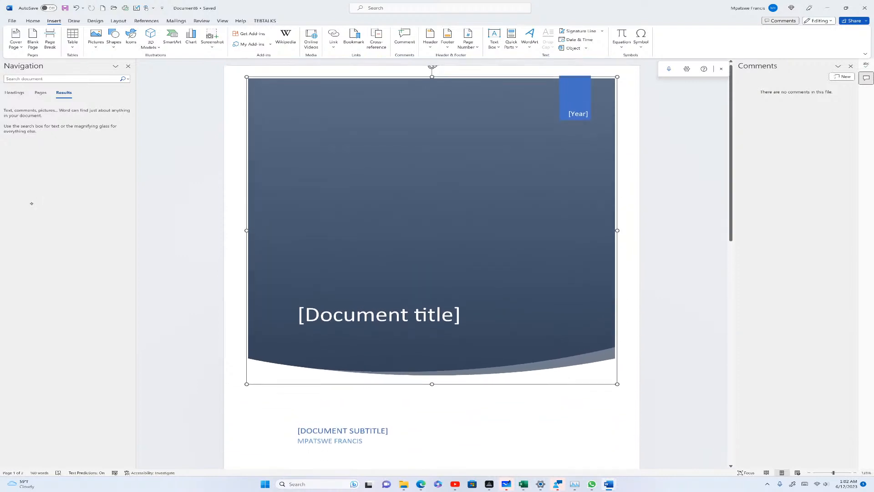
click(16, 39)
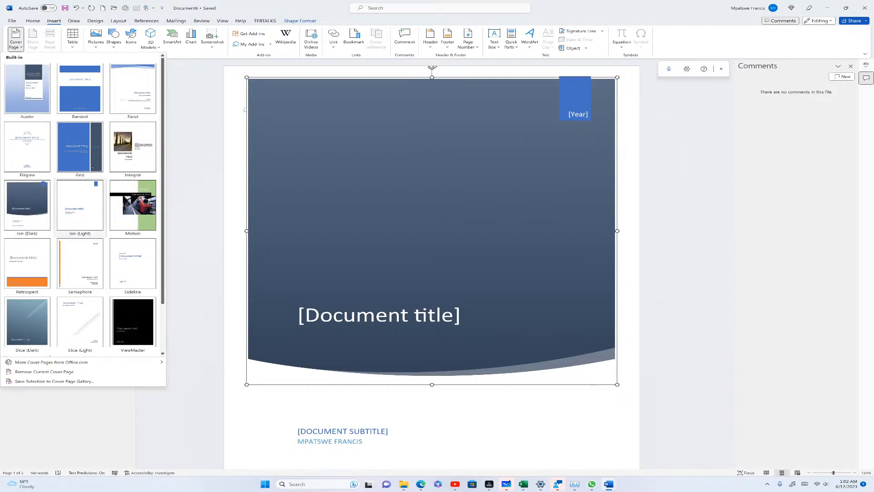
click(134, 147)
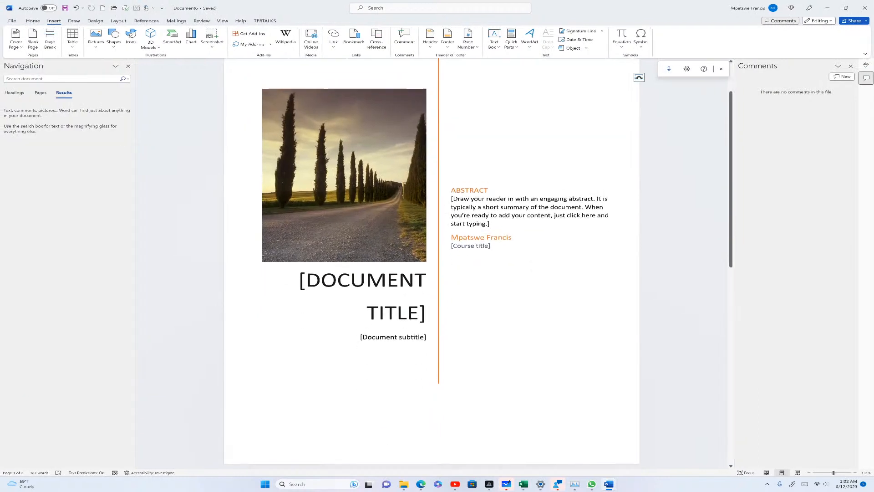
click(484, 295)
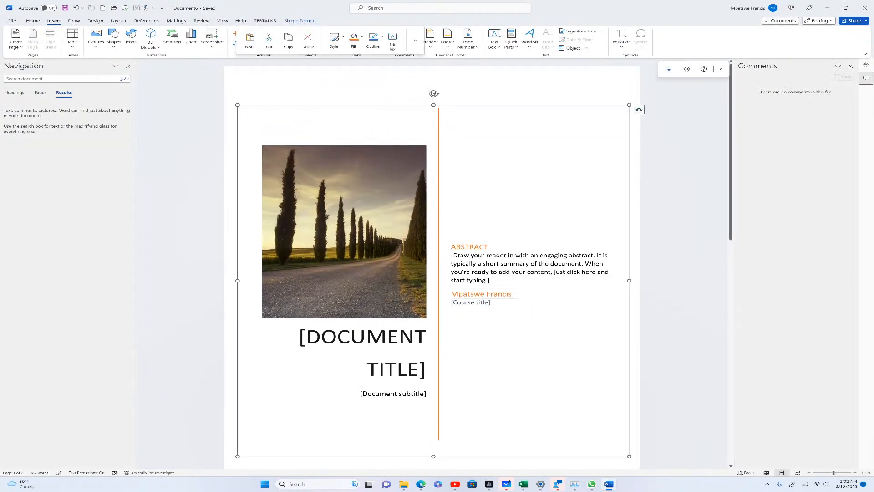
Switch the cover to the blue Facet design and add a blank page after it
click(17, 39)
click(128, 91)
click(273, 117)
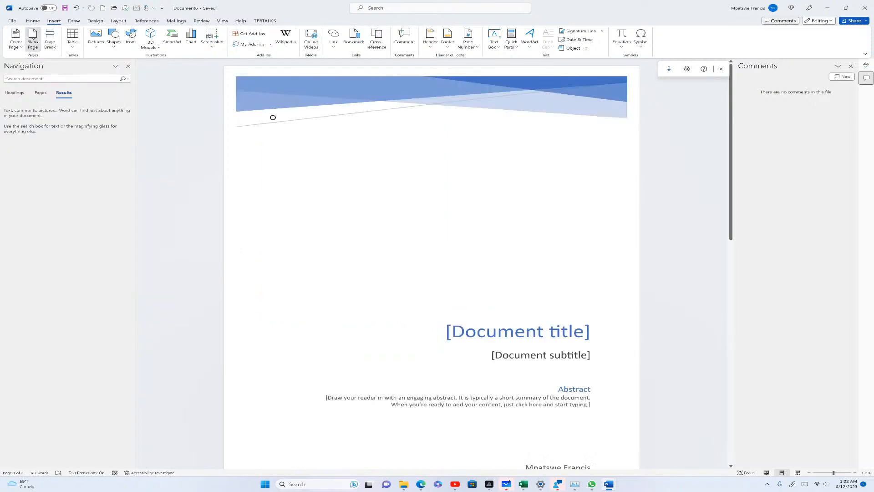
click(33, 39)
scroll(528, 160, up, 5)
scroll(367, 223, up, 2)
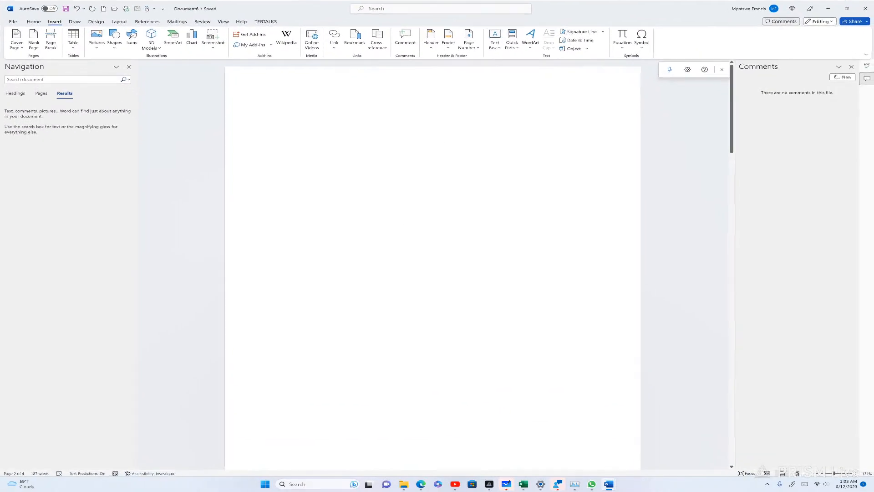
With the black pen, ink a circle and handwrite 'Blank Page' on the empty page
click(74, 21)
click(73, 37)
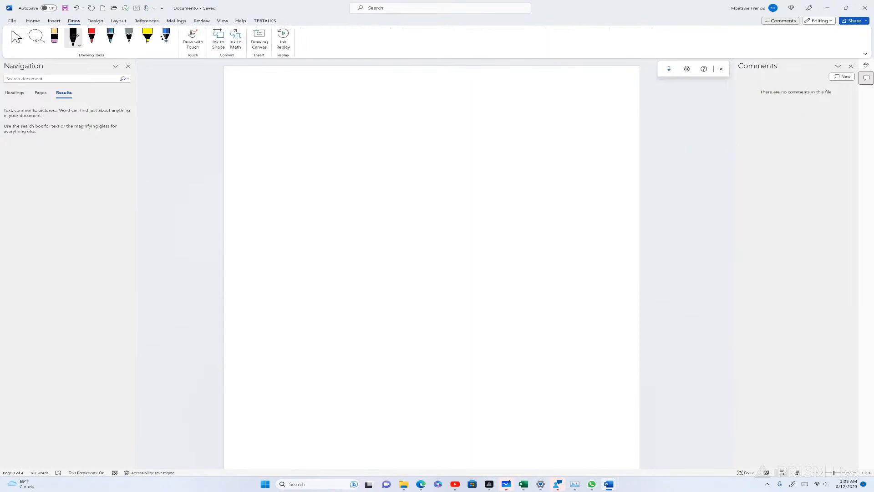
mouse_move(432, 152)
mouse_down()
mouse_move(328, 373)
mouse_move(492, 136)
mouse_move(358, 152)
mouse_up()
drag(335, 213, 350, 264)
drag(363, 202, 377, 253)
mouse_move(400, 236)
mouse_down()
mouse_move(386, 240)
mouse_move(400, 245)
mouse_up()
drag(414, 241, 429, 242)
drag(437, 205, 442, 236)
drag(462, 212, 463, 235)
drag(366, 288, 378, 334)
mouse_move(361, 302)
mouse_down()
mouse_move(417, 285)
mouse_move(415, 316)
mouse_up()
drag(428, 287, 454, 271)
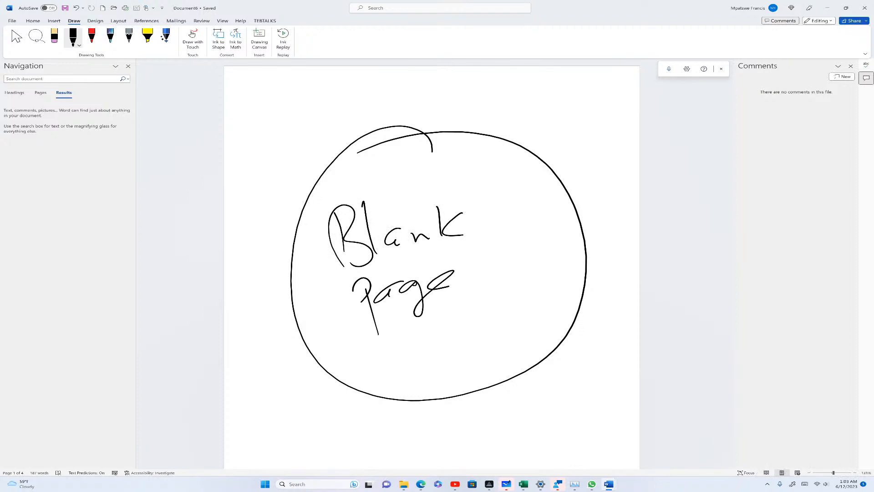
Stop inking and insert another blank page, making five pages
click(16, 37)
click(33, 21)
click(54, 21)
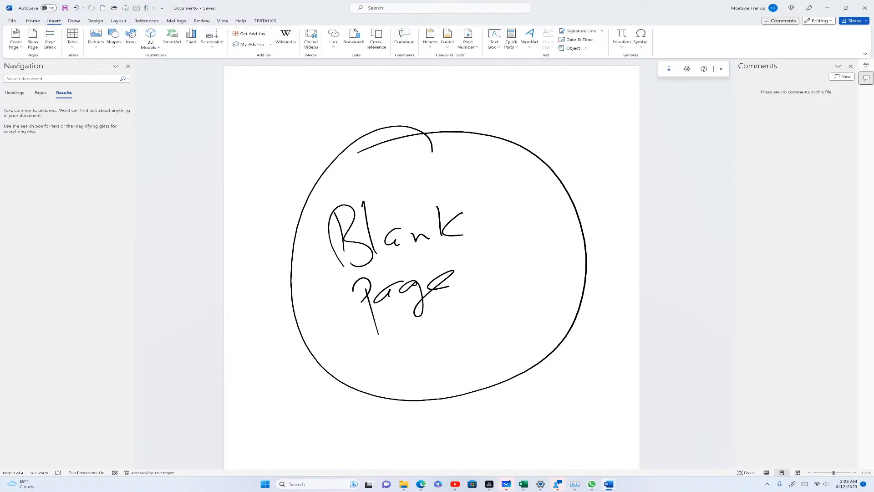
click(33, 39)
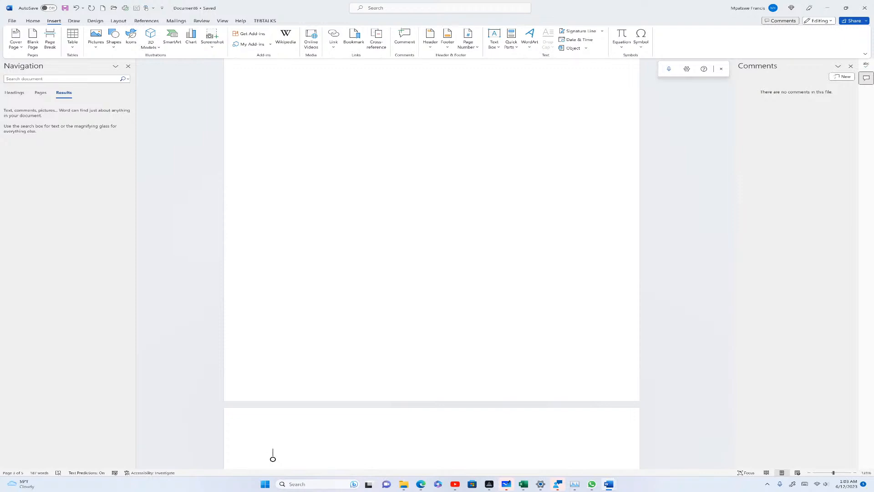
Insert a table of 5 columns and 100 rows with AutoFit to window
scroll(273, 455, down, 10)
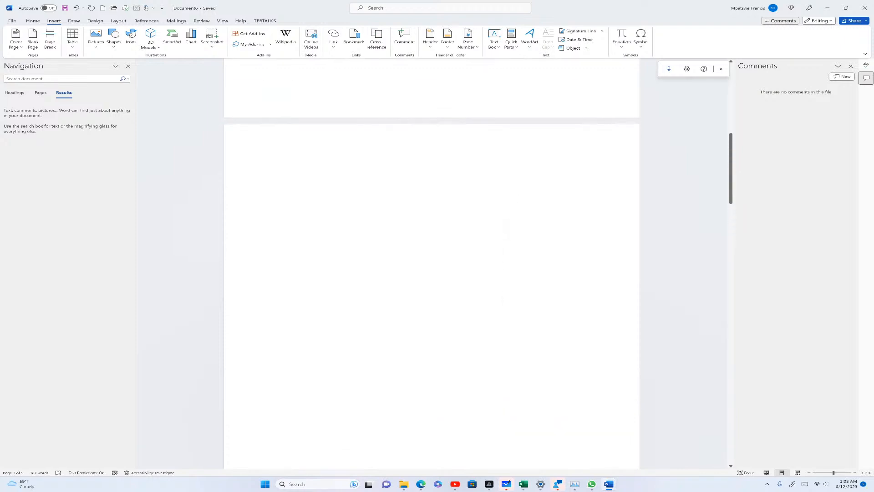
scroll(432, 264, down, 1)
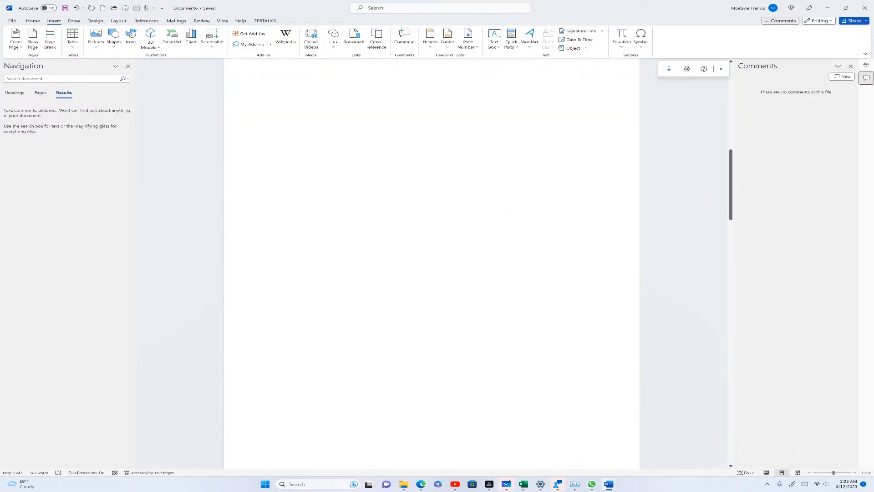
click(73, 40)
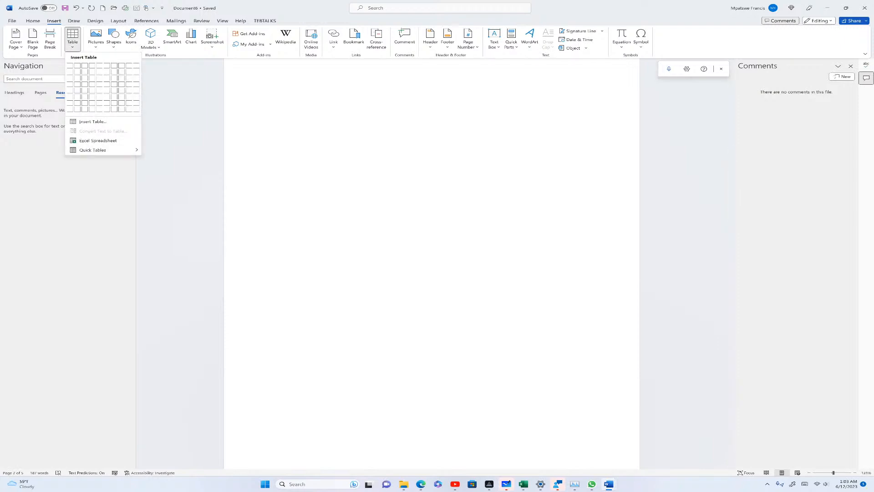
click(92, 121)
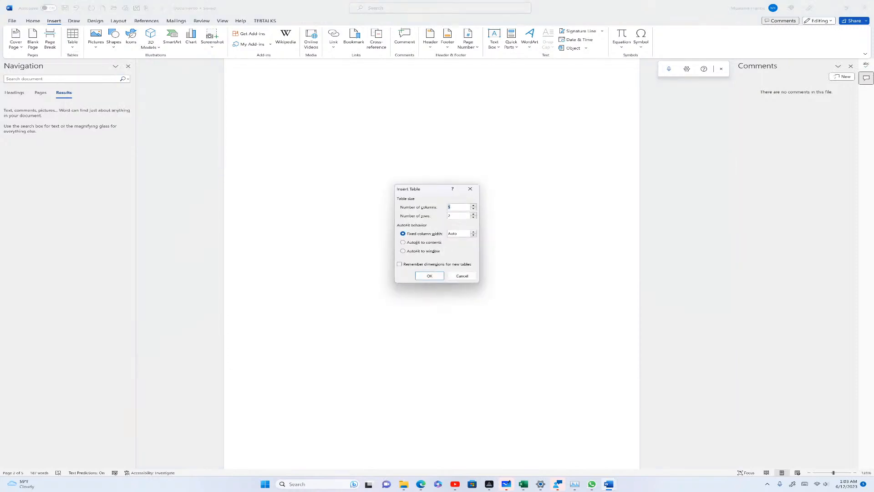
drag(428, 189, 421, 175)
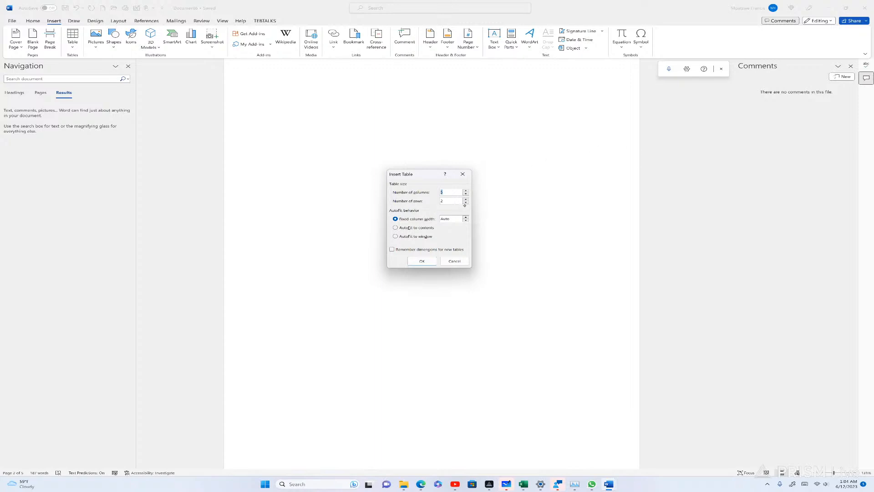
text(100)
click(395, 237)
click(415, 259)
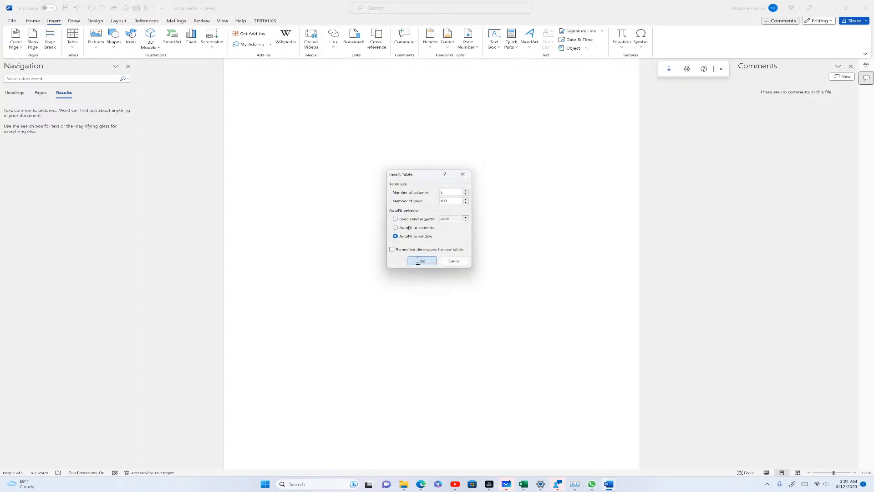
Scroll through the empty 5-column table's pages, then bring up the table Layout options
scroll(276, 381, down, 12)
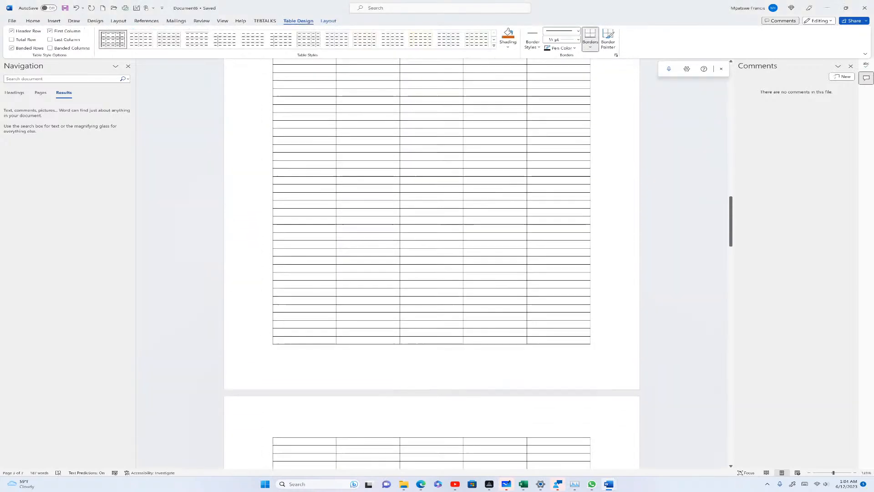
scroll(277, 381, down, 5)
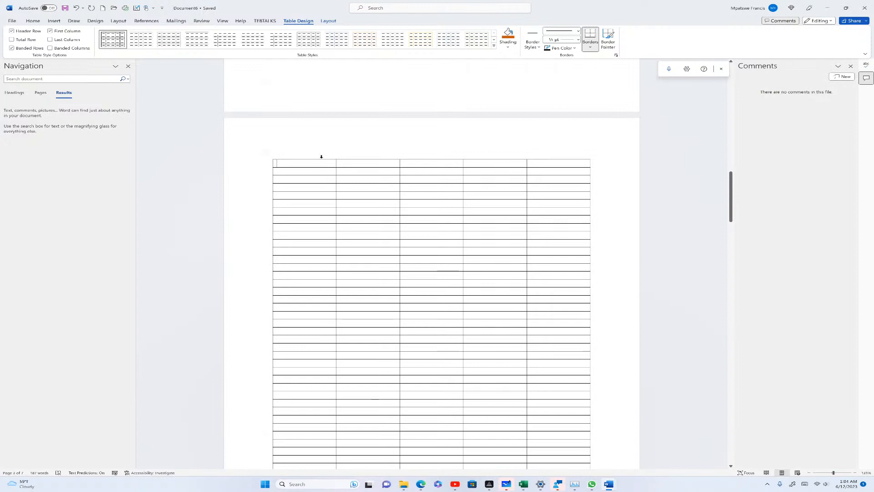
scroll(465, 172, down, 6)
scroll(432, 265, down, 20)
scroll(333, 258, up, 15)
scroll(333, 259, up, 12)
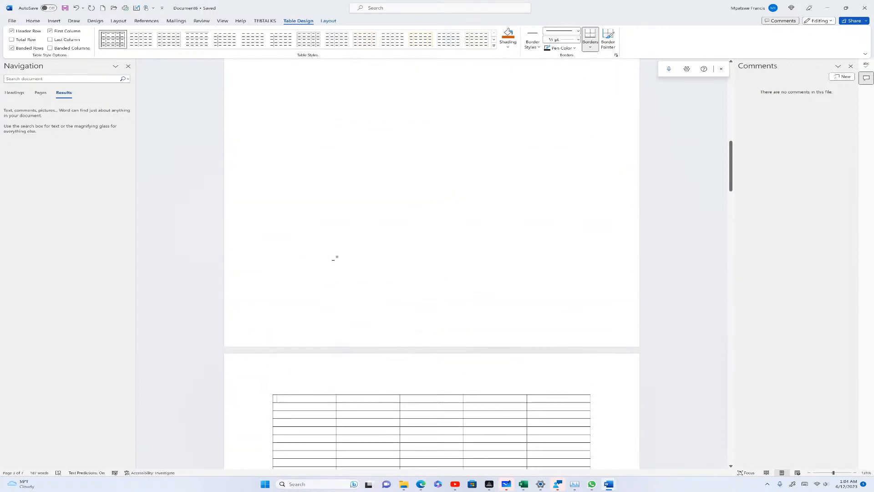
scroll(335, 258, up, 1)
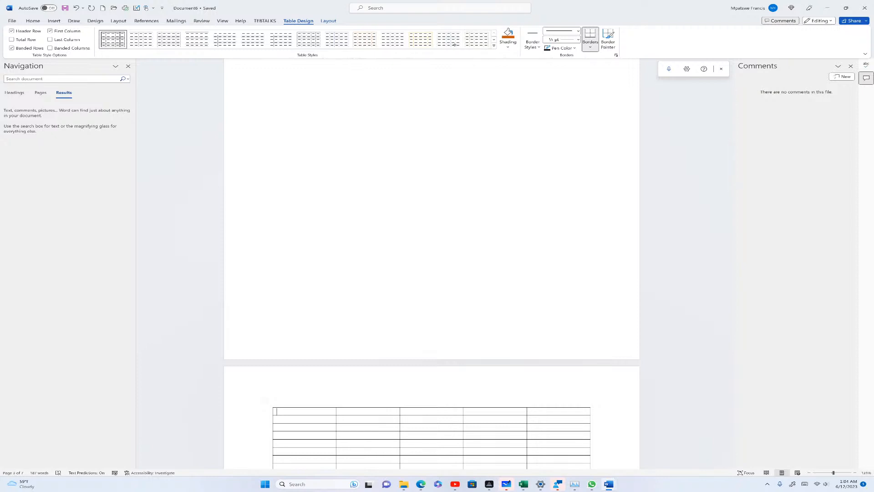
click(325, 21)
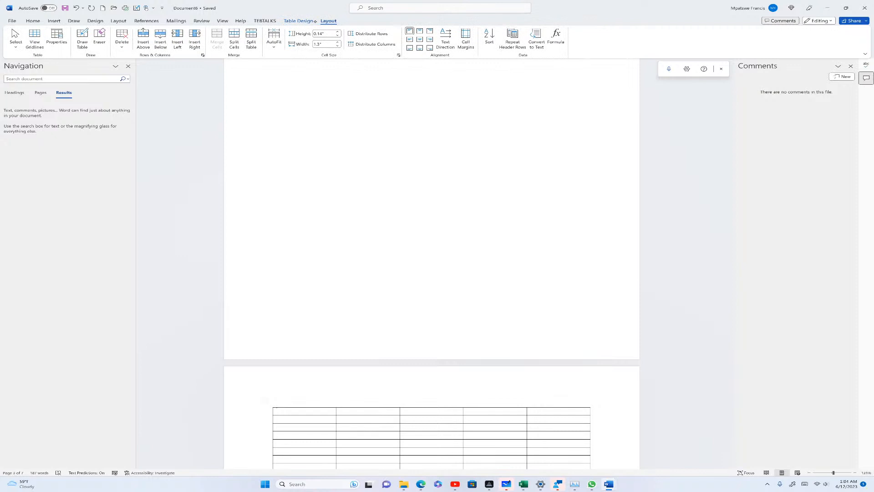
Turn on View Gridlines and freehand-draw an irregular table with several column dividers
click(30, 46)
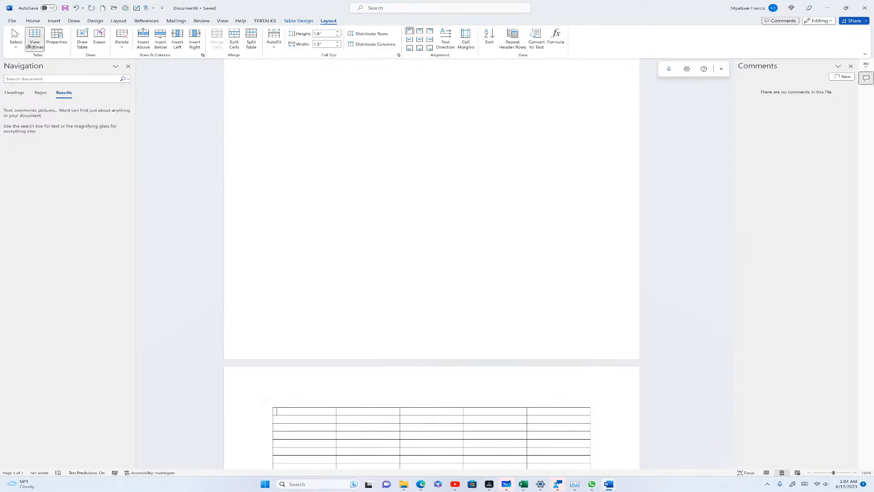
click(82, 38)
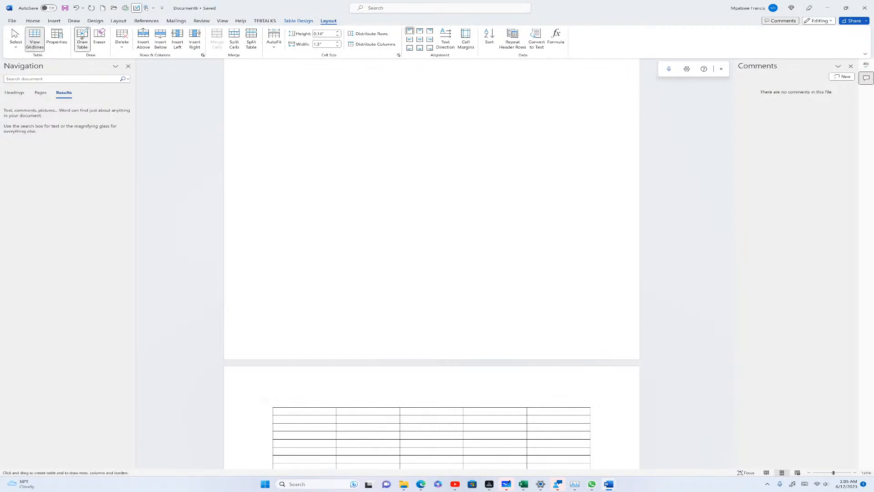
mouse_move(299, 133)
mouse_down()
mouse_move(373, 190)
mouse_move(567, 263)
mouse_up()
drag(337, 65, 342, 197)
drag(333, 120, 344, 121)
drag(382, 95, 321, 151)
drag(404, 68, 407, 170)
drag(463, 88, 450, 255)
mouse_move(497, 83)
mouse_down()
mouse_move(487, 292)
mouse_move(478, 310)
mouse_up()
drag(437, 84, 421, 350)
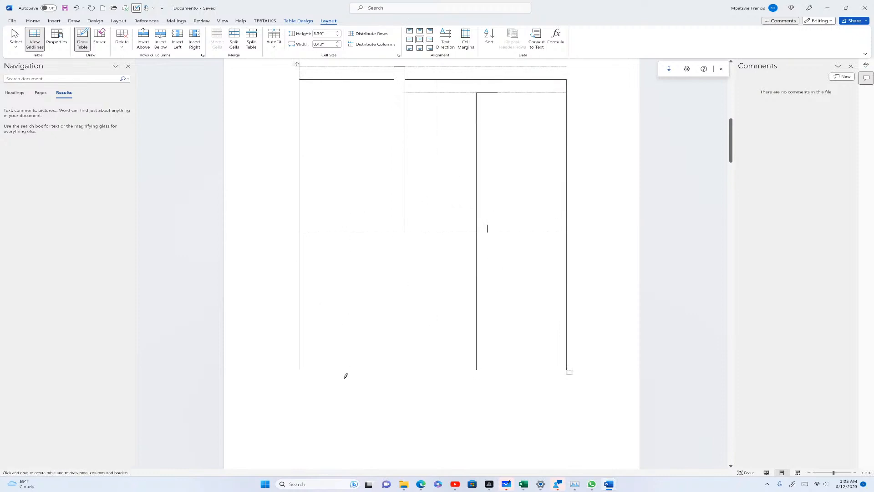
Erase several of the drawn inner borders, then open the Delete dropdown
click(100, 38)
mouse_move(417, 105)
mouse_down()
mouse_move(409, 128)
mouse_move(414, 207)
mouse_up()
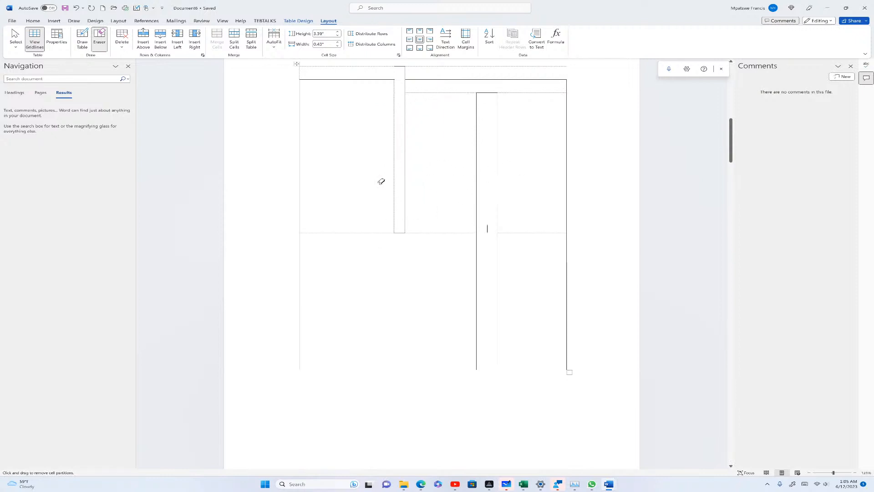
mouse_move(407, 85)
mouse_down()
mouse_move(451, 154)
mouse_move(513, 287)
mouse_move(514, 348)
mouse_up()
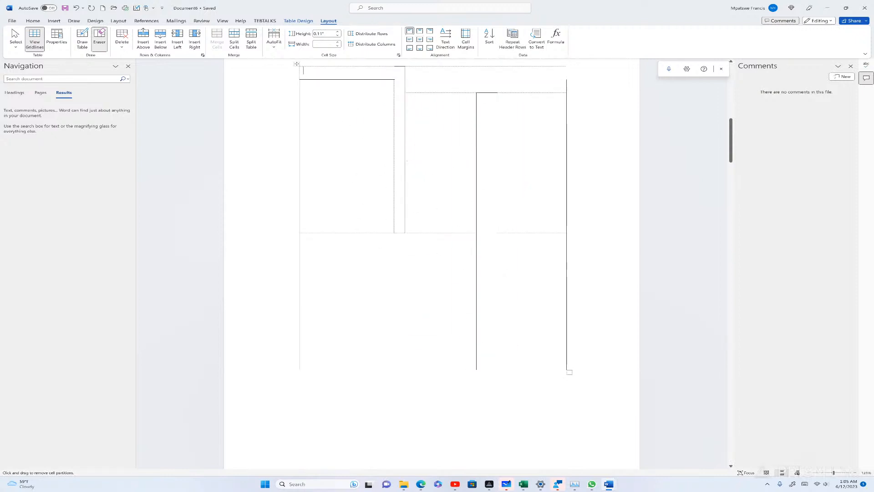
click(121, 41)
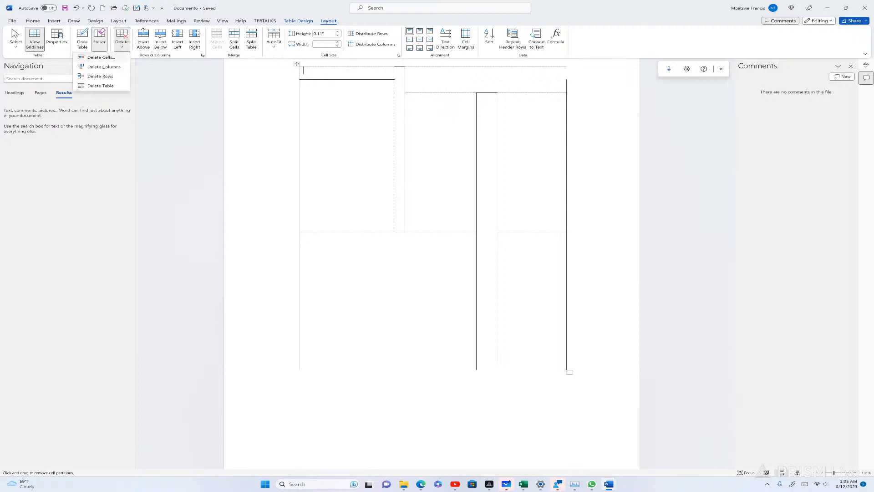
click(109, 86)
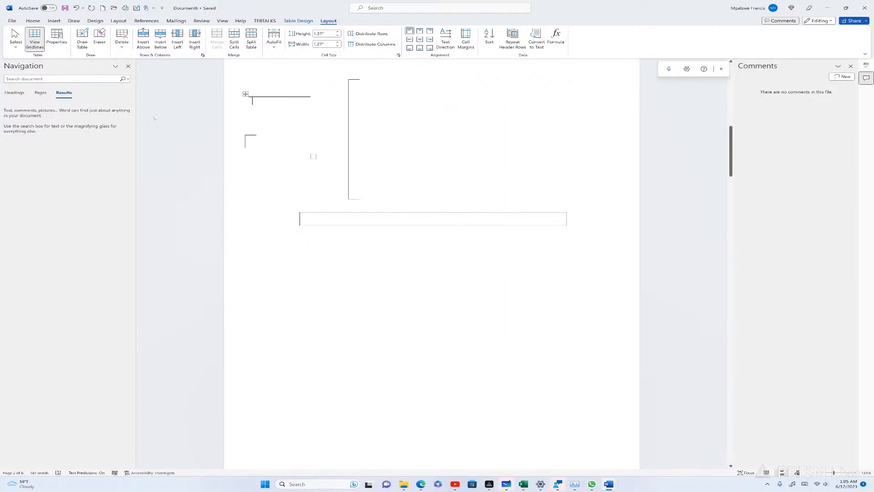
click(122, 41)
click(101, 86)
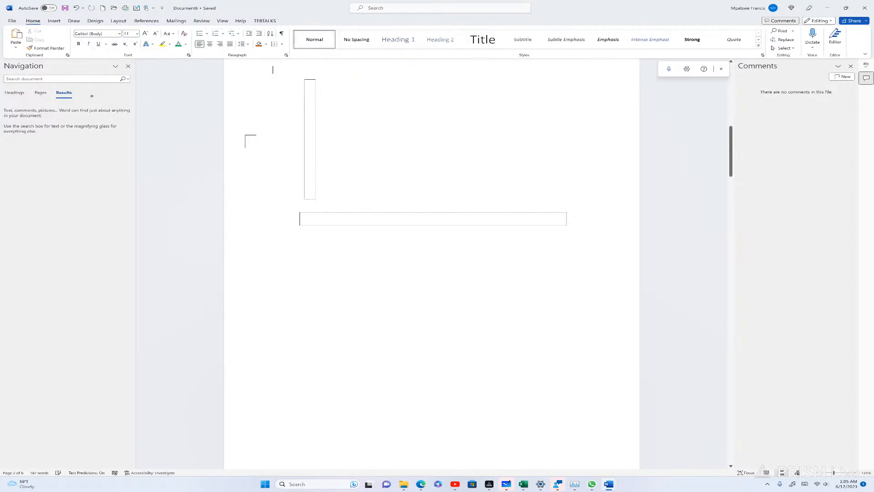
click(314, 124)
click(122, 39)
click(138, 83)
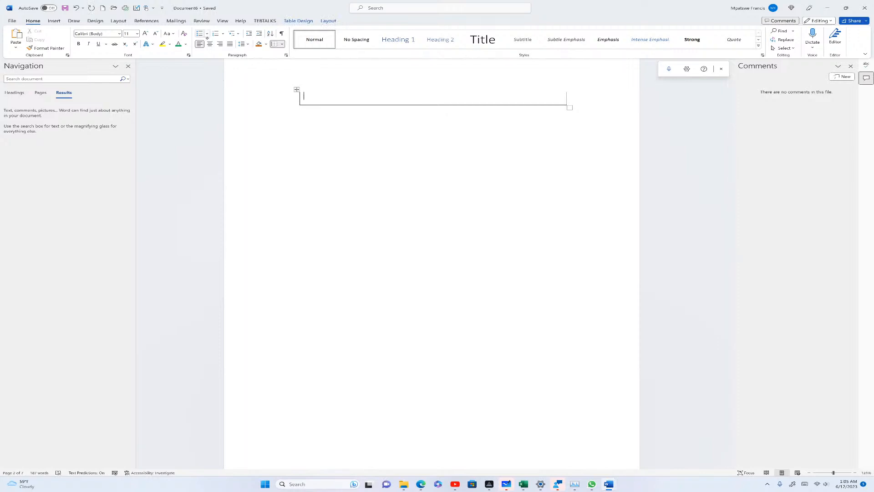
click(327, 21)
click(121, 38)
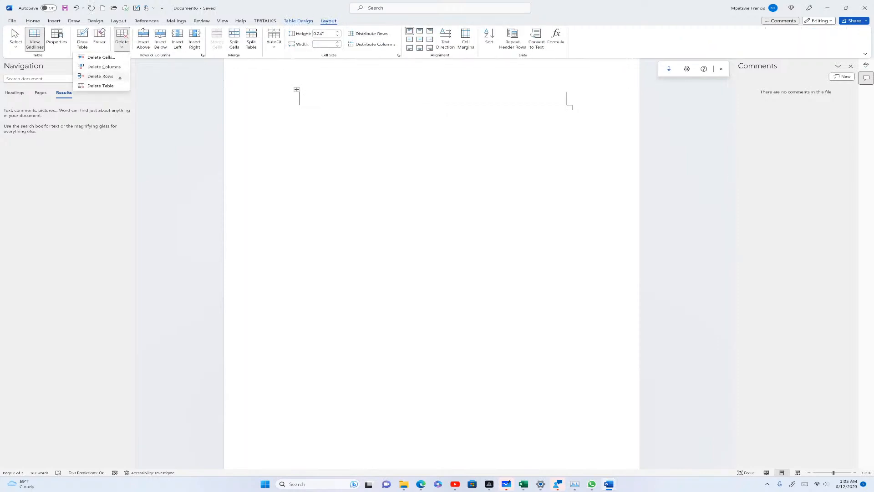
click(106, 84)
scroll(363, 238, down, 10)
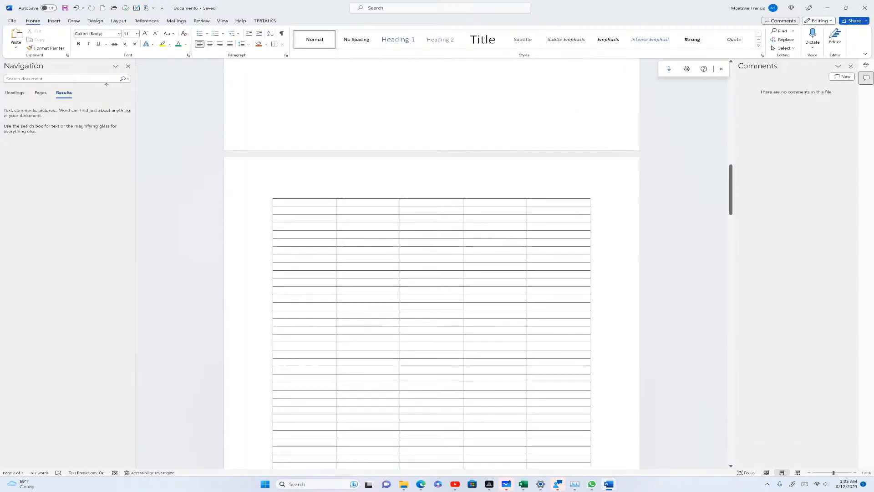
click(363, 239)
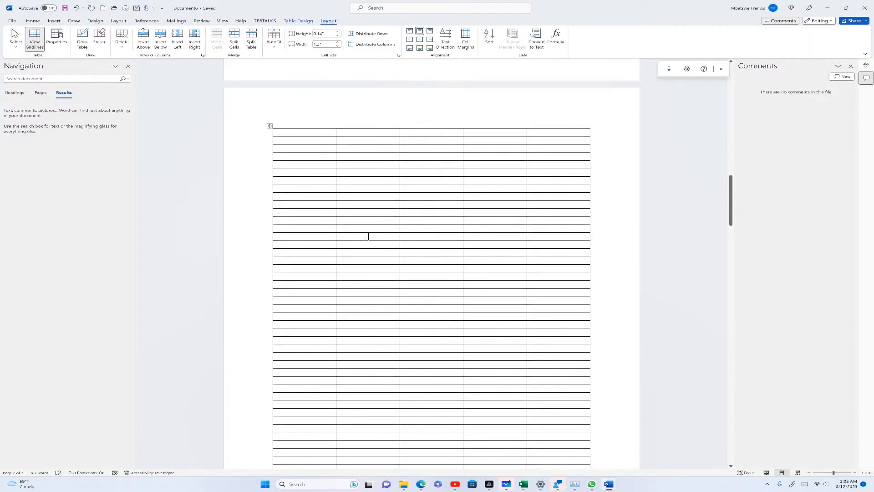
click(122, 38)
click(100, 85)
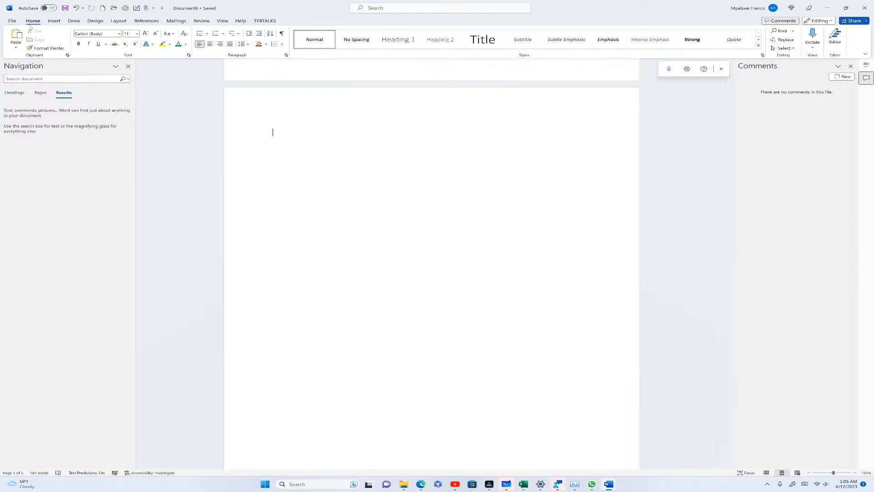
click(53, 22)
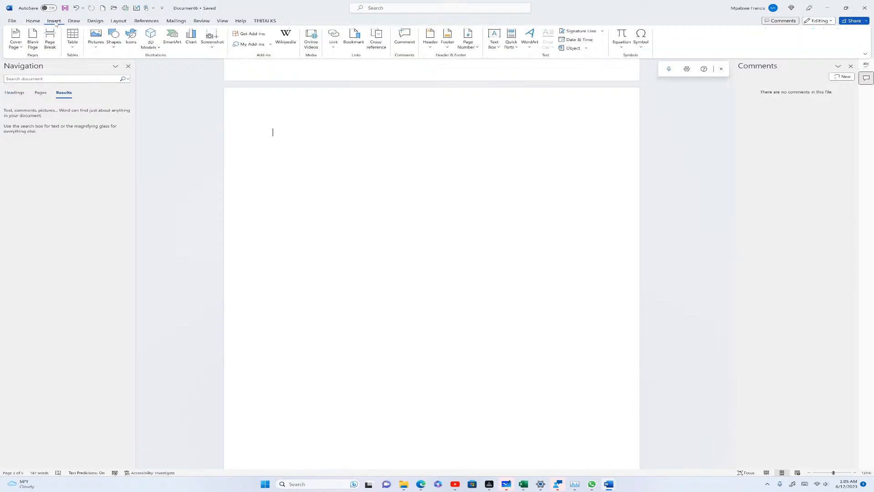
click(96, 47)
click(116, 67)
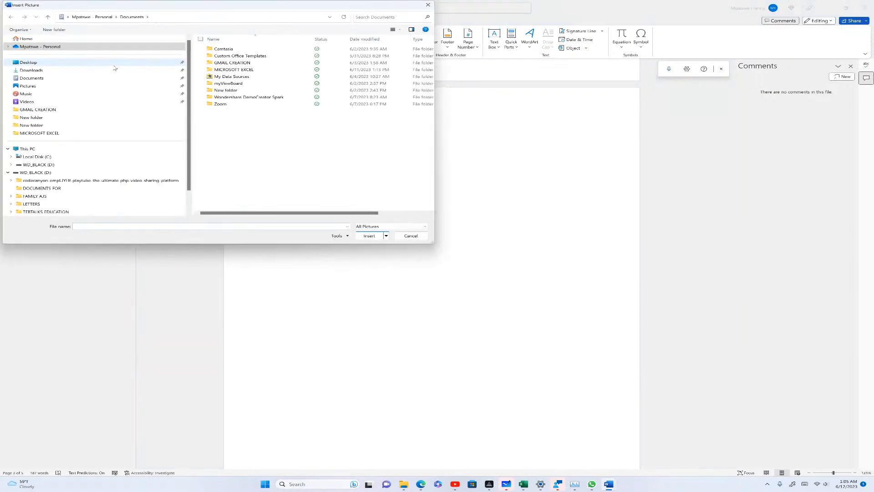
click(36, 71)
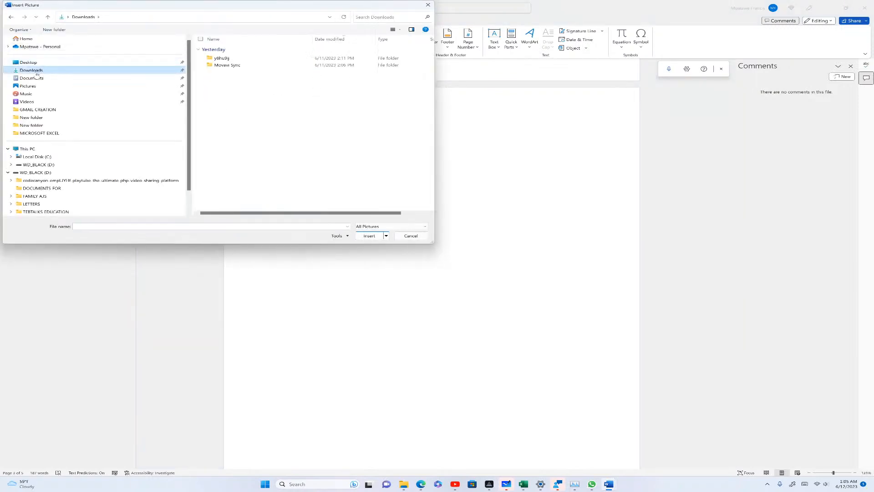
scroll(37, 75, down, 1)
click(29, 79)
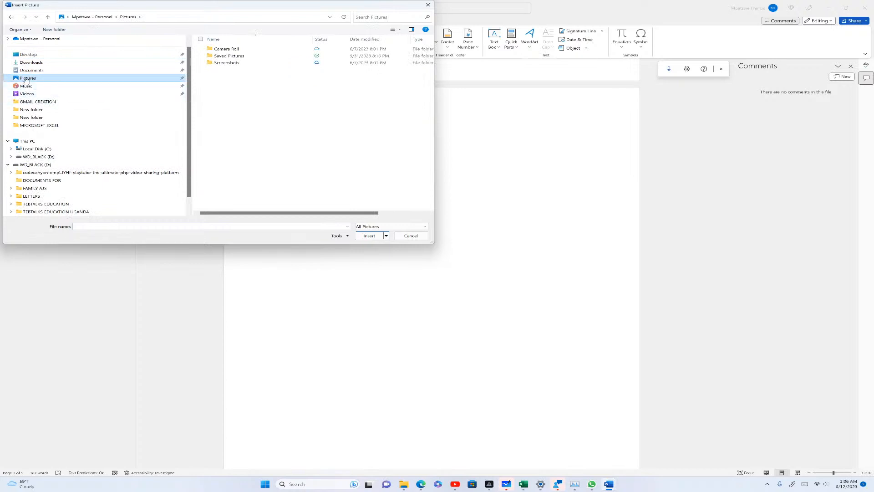
click(37, 39)
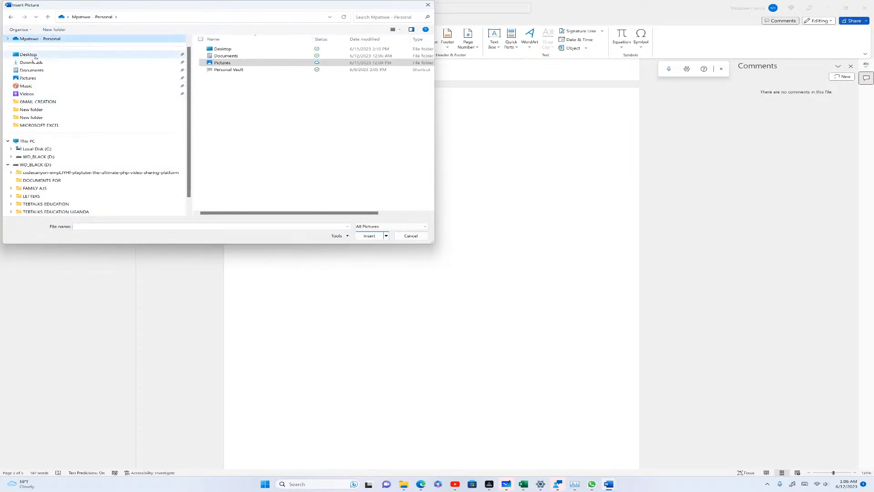
scroll(109, 125, down, 1)
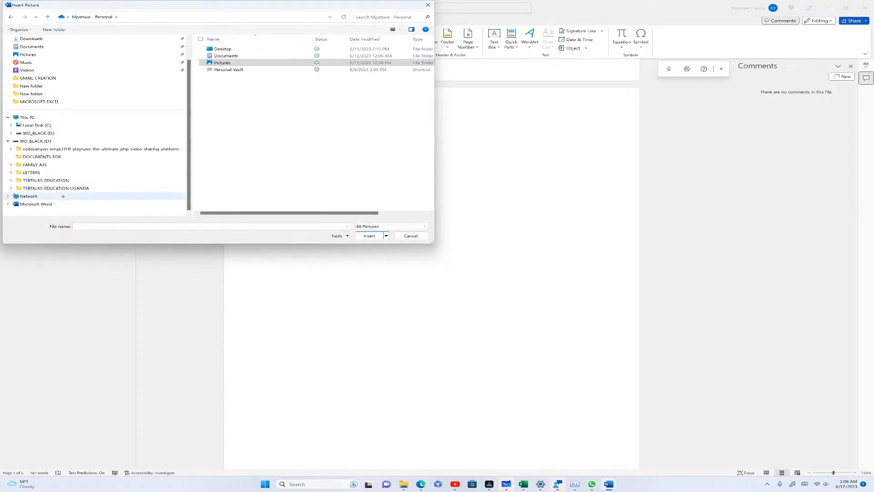
scroll(63, 195, up, 1)
click(11, 17)
scroll(127, 117, down, 1)
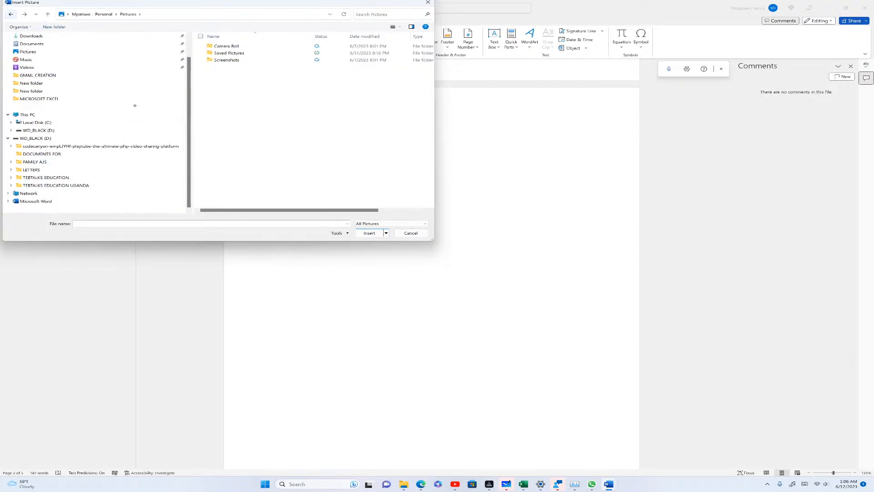
click(428, 5)
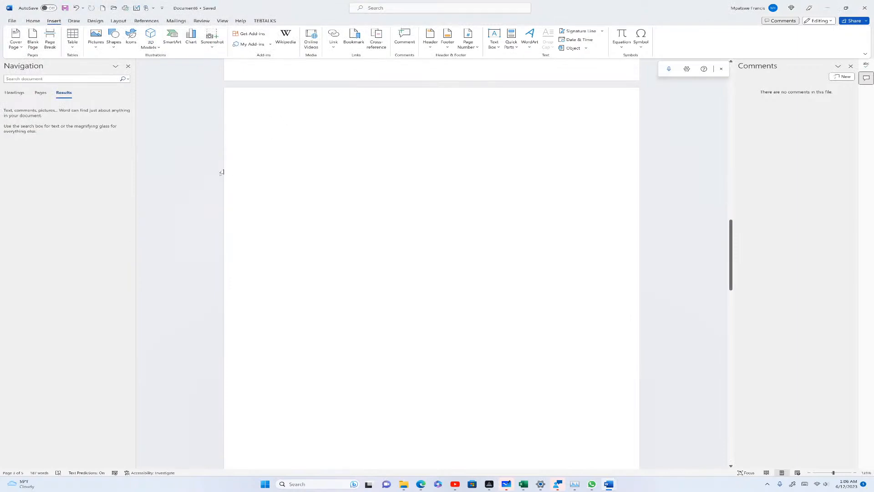
Draw two blue rectangles on the blank page, one wide near the top, one below
click(114, 37)
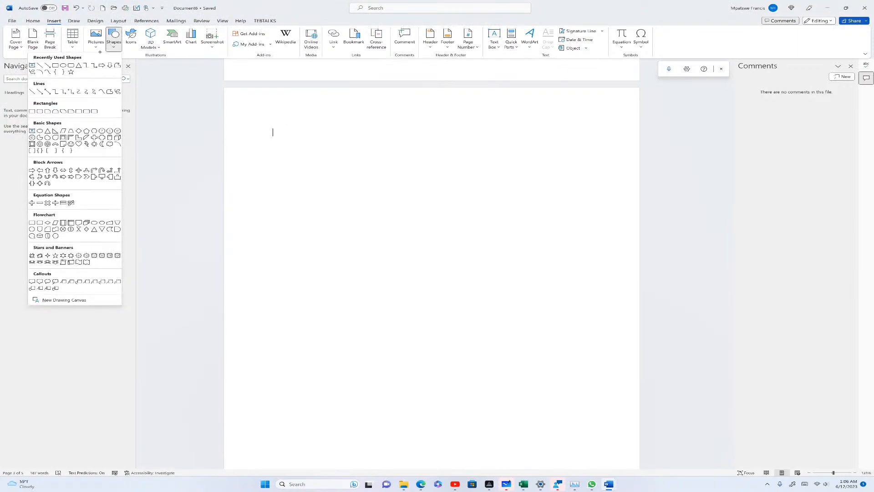
click(32, 112)
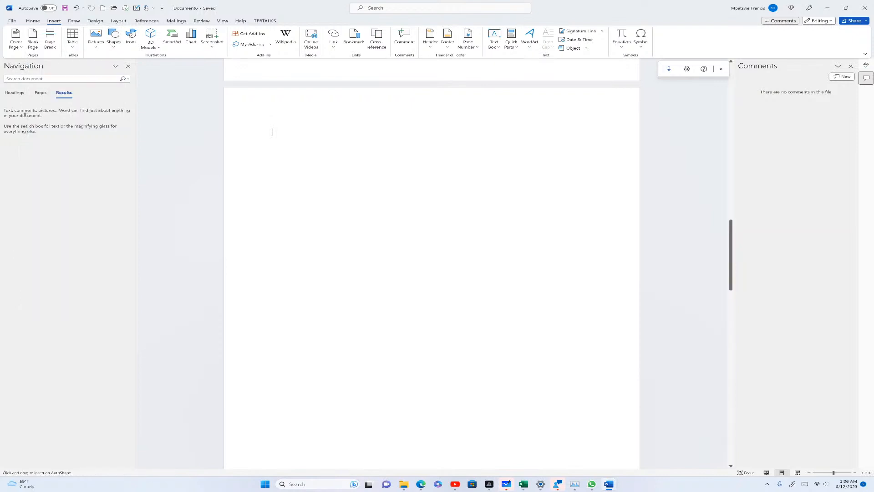
drag(296, 153, 581, 233)
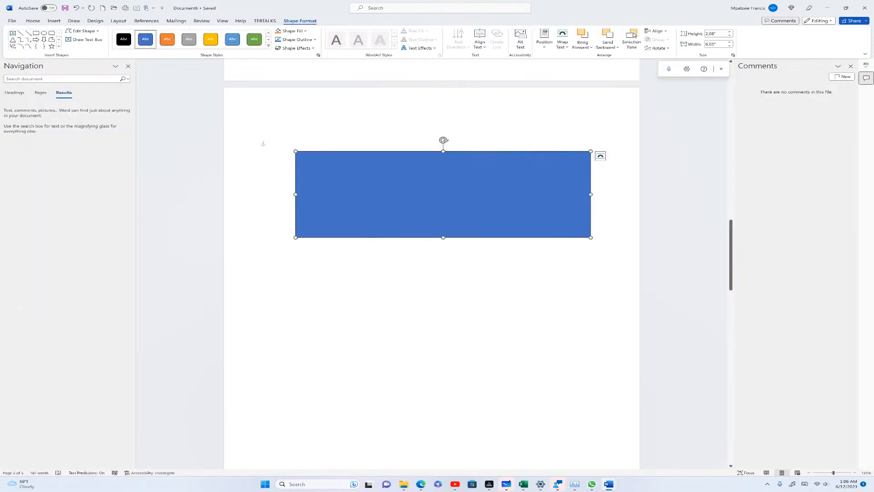
scroll(580, 232, up, 1)
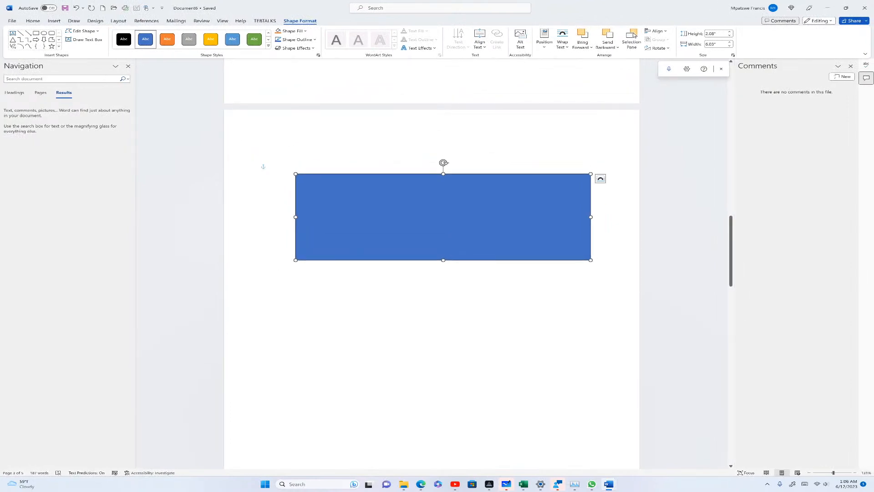
click(35, 33)
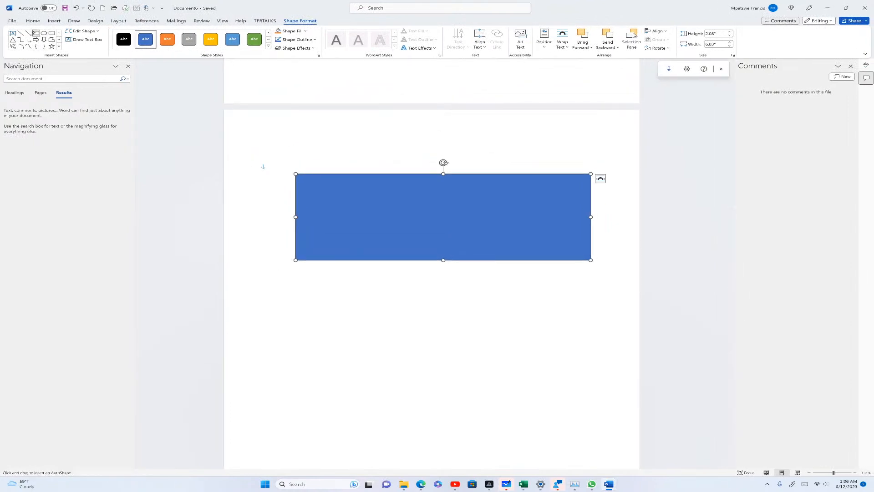
mouse_move(366, 308)
mouse_down()
mouse_move(387, 371)
mouse_move(557, 393)
mouse_move(565, 455)
mouse_move(581, 454)
mouse_up()
Draw a blue oval above the '[Document title]' placeholder on the next page and reselect it
click(44, 33)
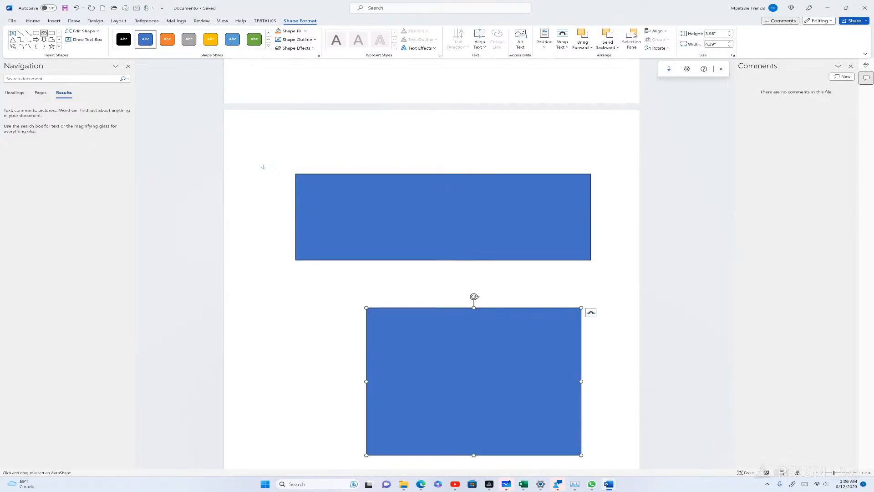
scroll(431, 273, down, 5)
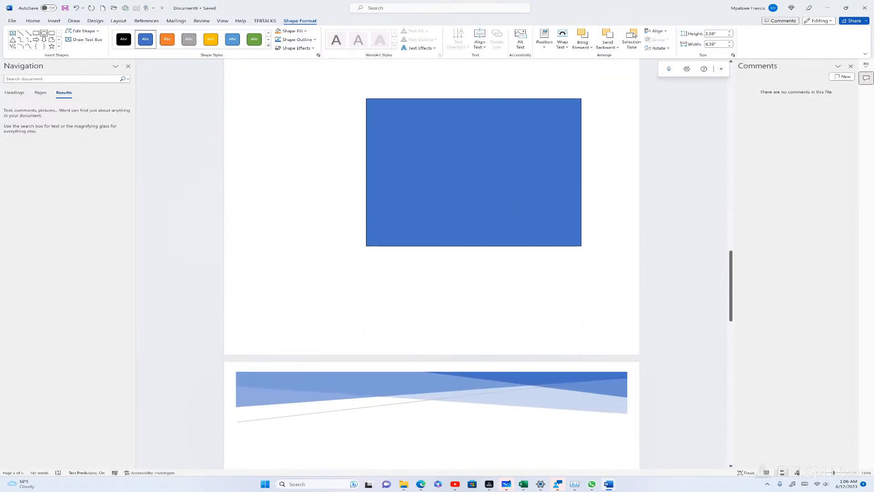
scroll(431, 273, up, 1)
scroll(432, 273, up, 1)
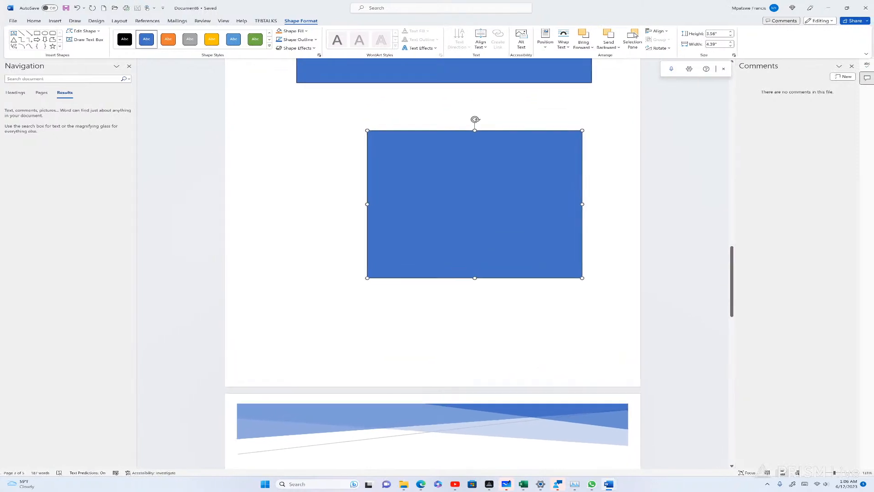
scroll(432, 273, down, 4)
scroll(392, 308, down, 1)
scroll(392, 308, up, 1)
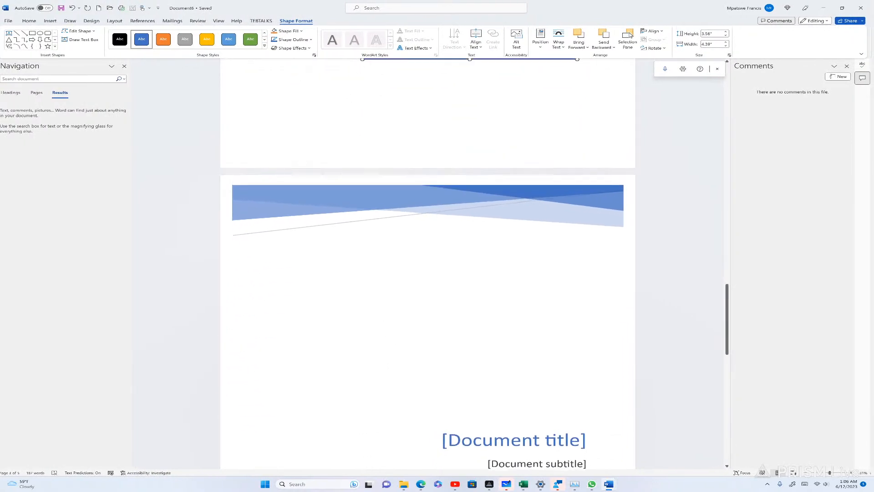
click(44, 33)
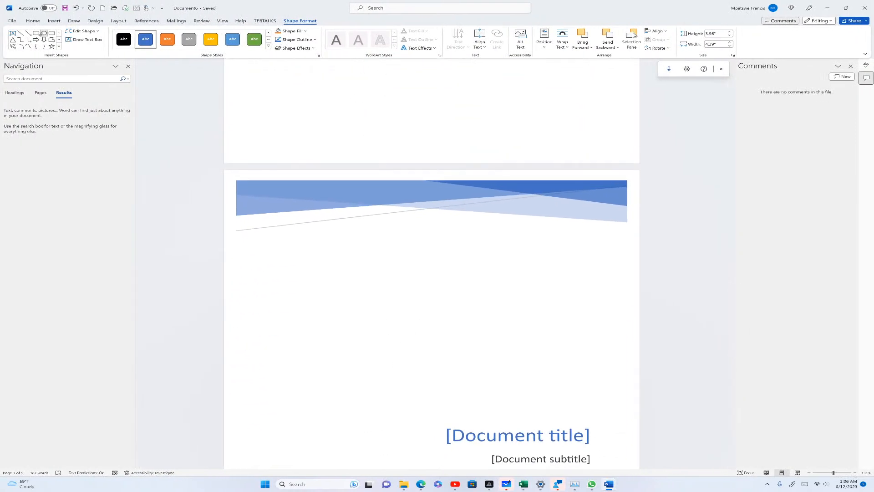
mouse_move(381, 286)
mouse_down()
mouse_move(444, 326)
mouse_move(523, 397)
mouse_up()
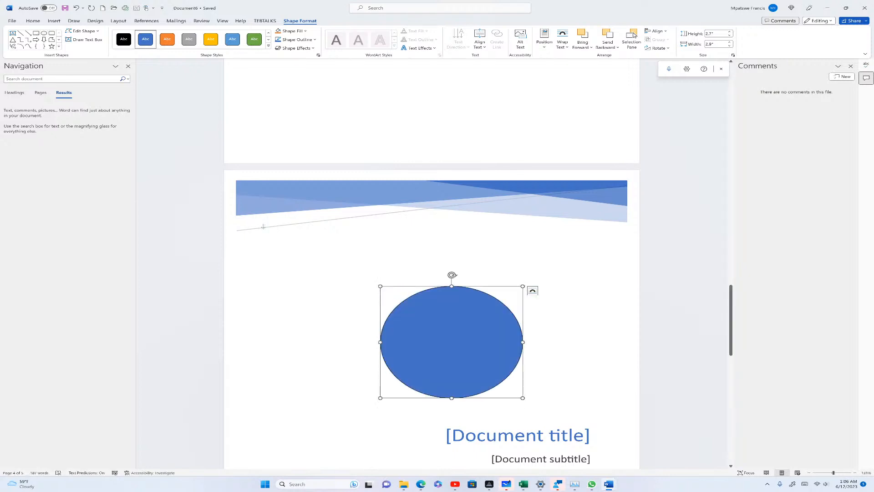
click(278, 300)
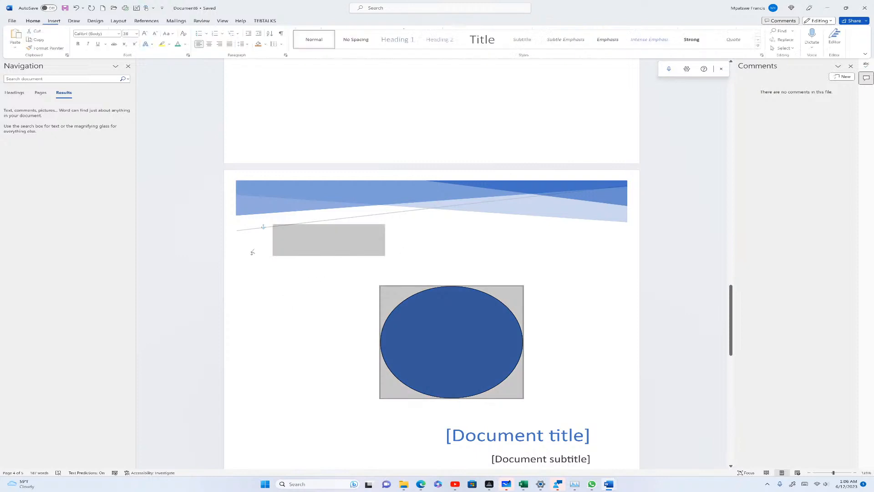
click(412, 318)
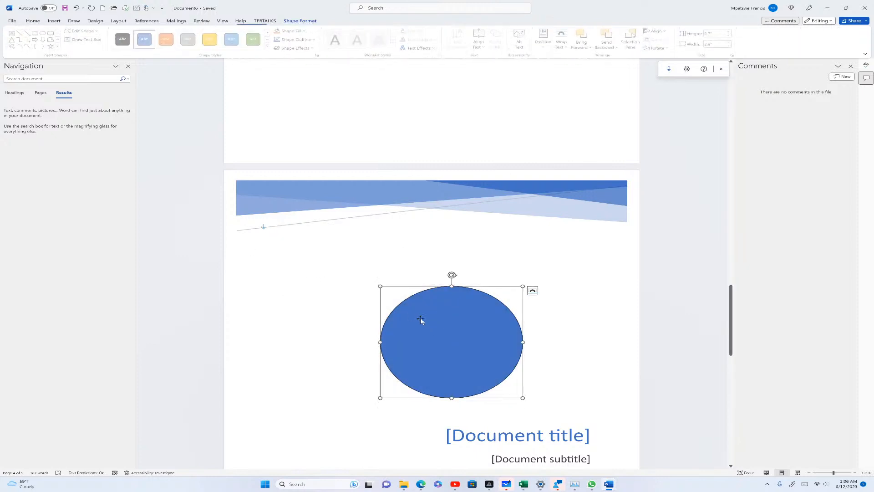